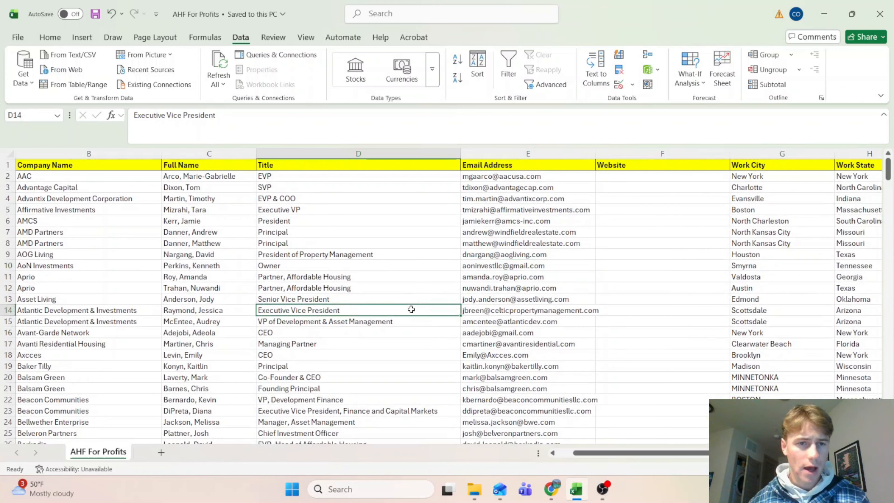
Select cell F2 under Website, then switch to the ChatGPT conversation "Excel formula for .org" in Chrome.
{"action": "left_click", "coordinate": [627, 174]}
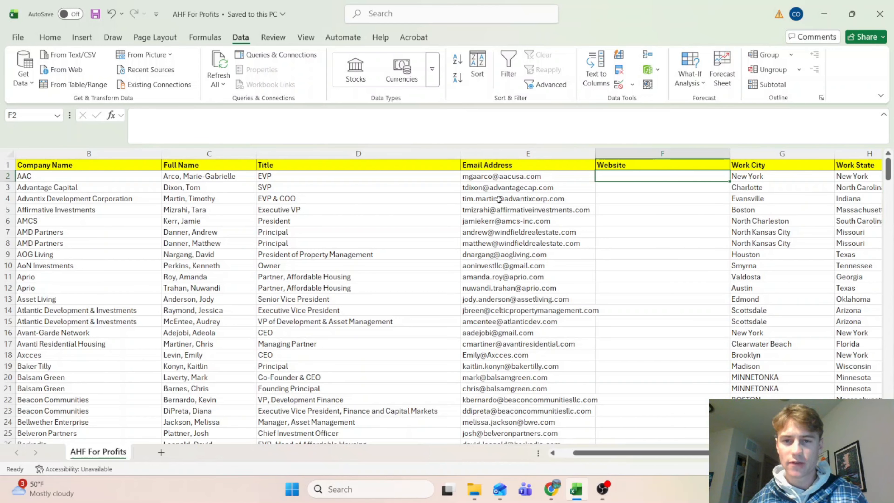
{"action": "left_click", "coordinate": [553, 497]}
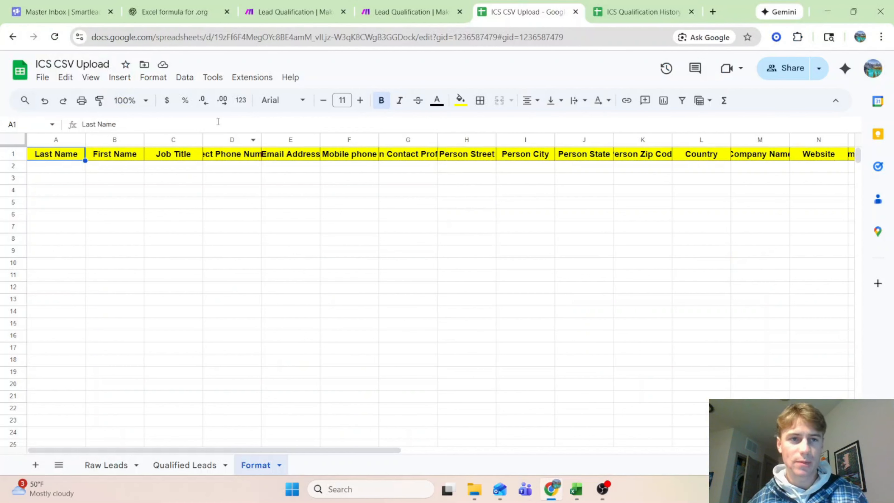
{"action": "left_click", "coordinate": [190, 13]}
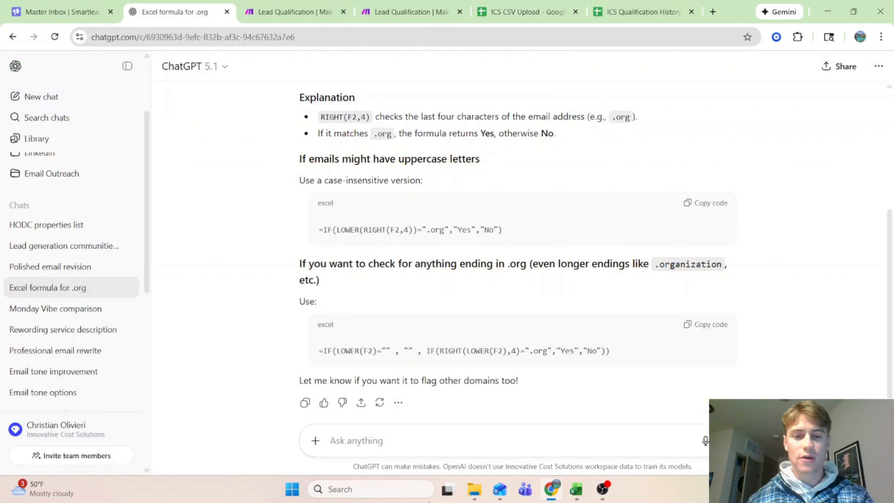
Draft the prompt "create me a formula to take the domain after the @ in an email address in column".
{"action": "left_click", "coordinate": [395, 438]}
{"action": "type", "text": "Lets"}
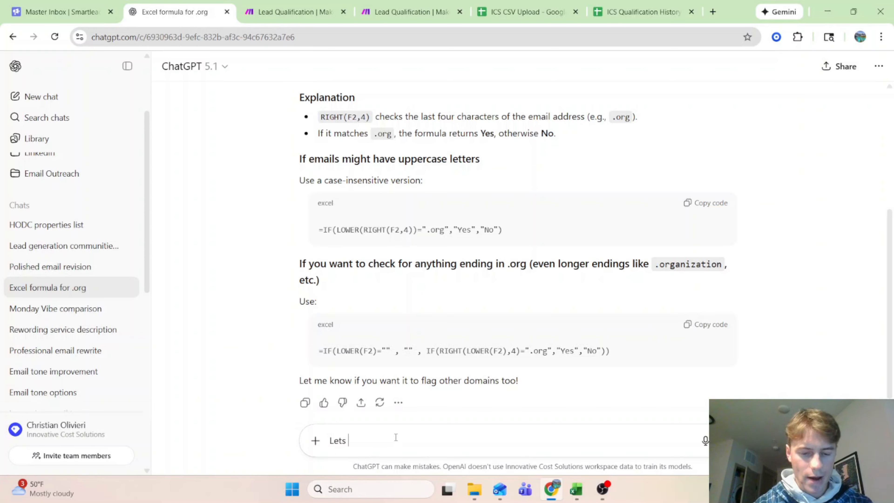
{"action": "type", "text": "e"}
{"action": "key", "text": "BackSpace"}
{"action": "key", "text": "BackSpace"}
{"action": "type", "text": "create me a formula to "}
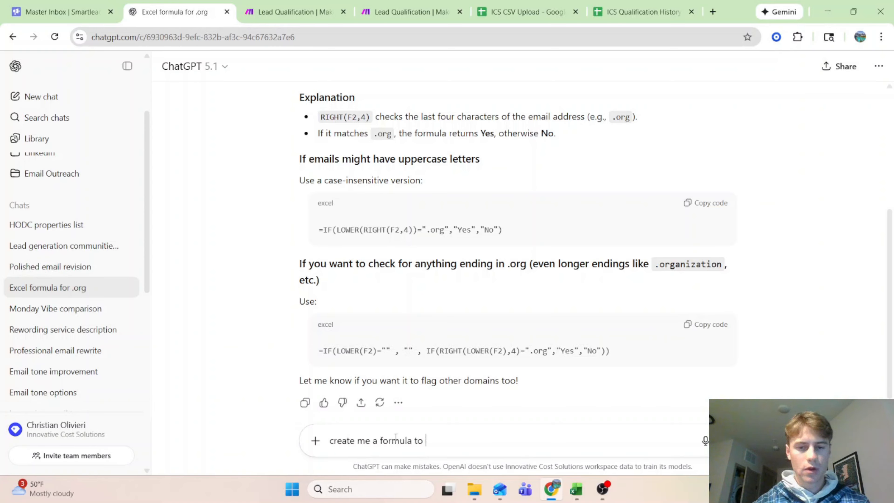
{"action": "type", "text": "take the webs"}
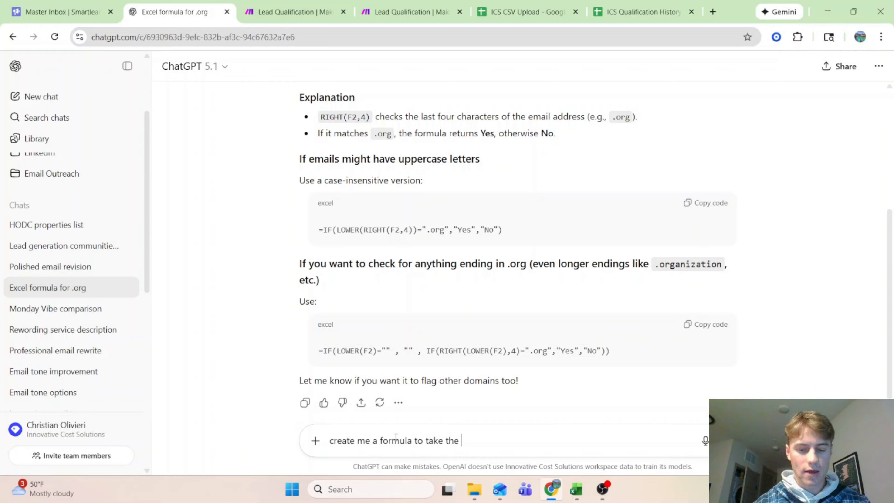
{"action": "key", "text": "BackSpace"}
{"action": "key", "text": "BackSpace"}
{"action": "key", "text": "BackSpace"}
{"action": "key", "text": "BackSpace"}
{"action": "type", "text": "domain"}
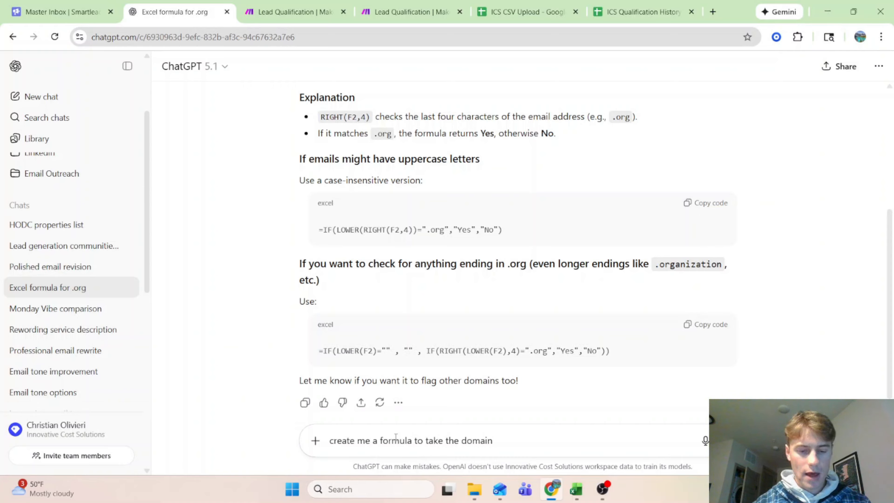
{"action": "type", "text": " after the @ in an em"}
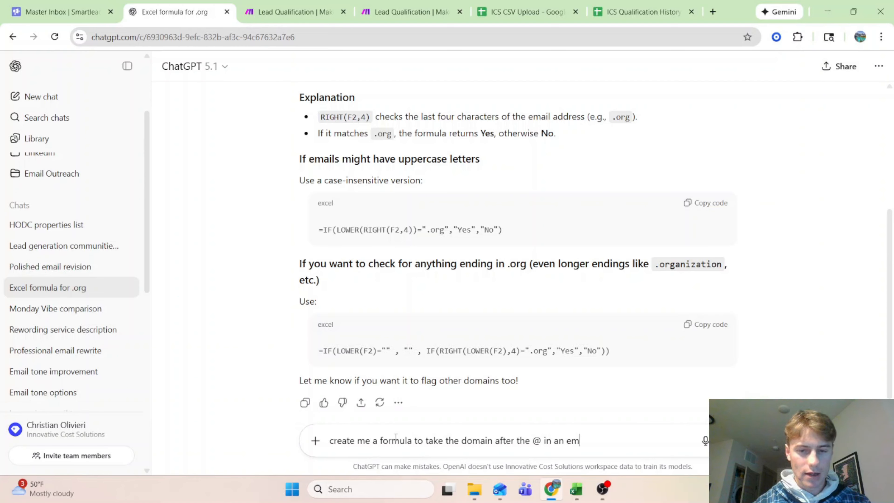
{"action": "type", "text": "ail address in column"}
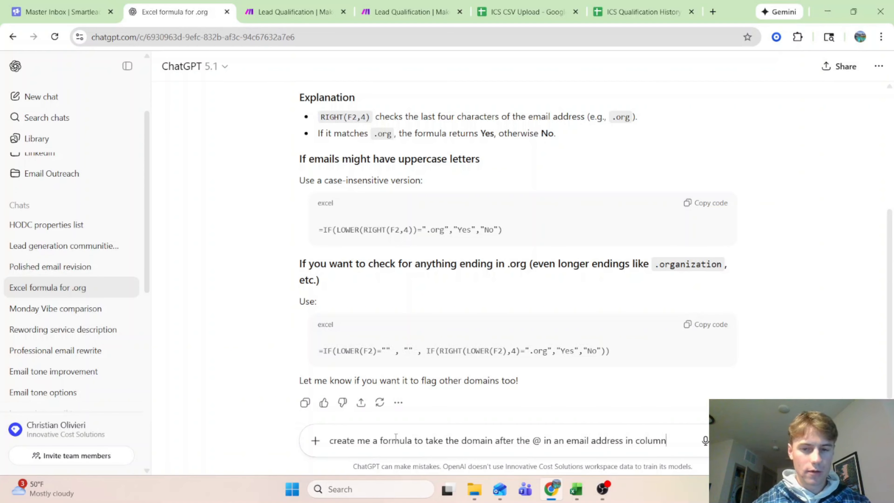
Check the email column's letter in the Excel workbook and complete the prompt sentence with "located in column E inside of excel.".
{"action": "left_click", "coordinate": [576, 489]}
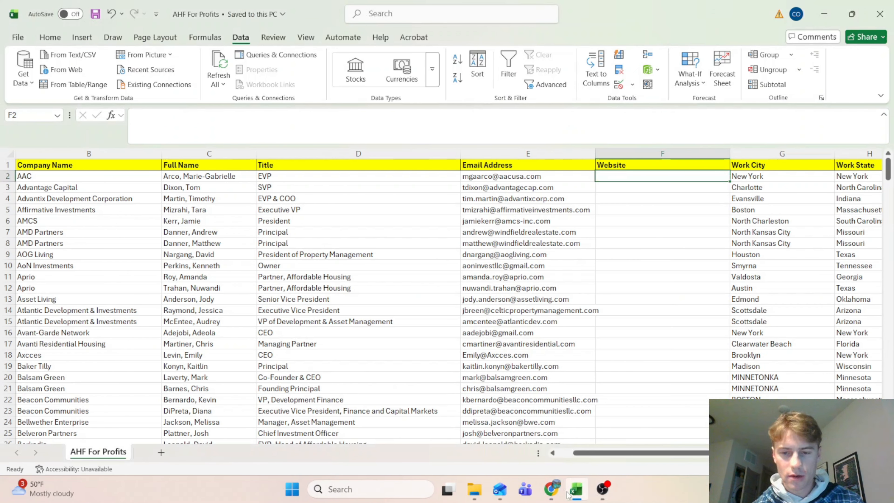
{"action": "mouse_move", "coordinate": [552, 489]}
{"action": "left_click", "coordinate": [633, 447]}
{"action": "type", "text": "located in column E in"}
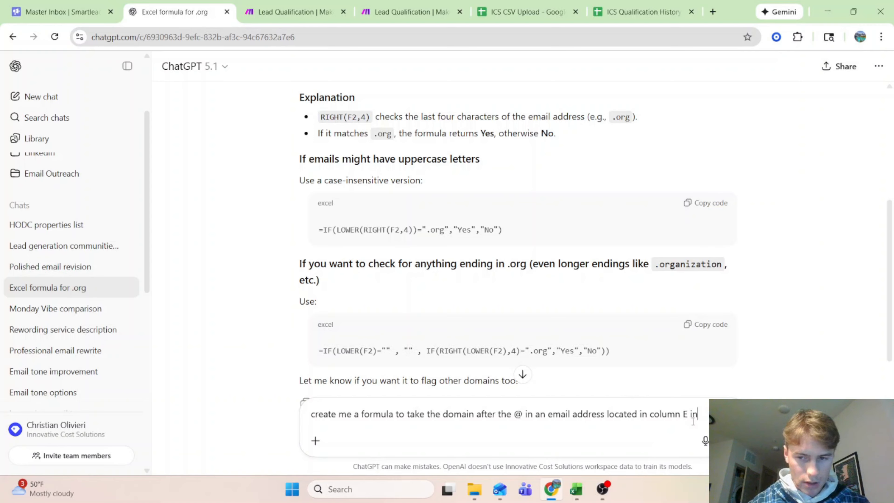
{"action": "type", "text": "side of excel."}
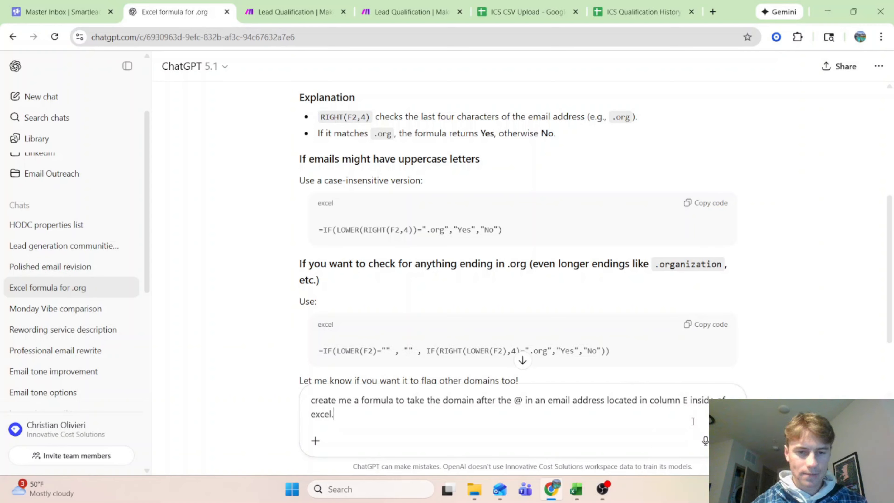
{"action": "type", "text": " Format the do"}
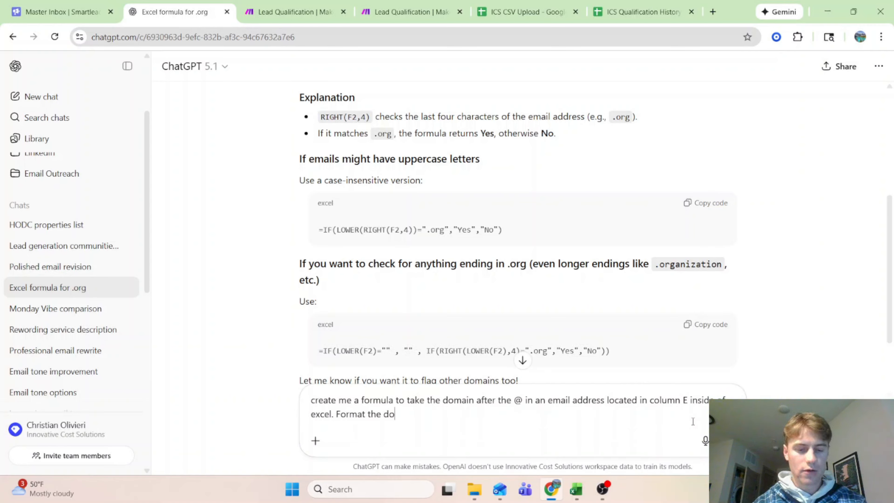
{"action": "type", "text": "main like www"}
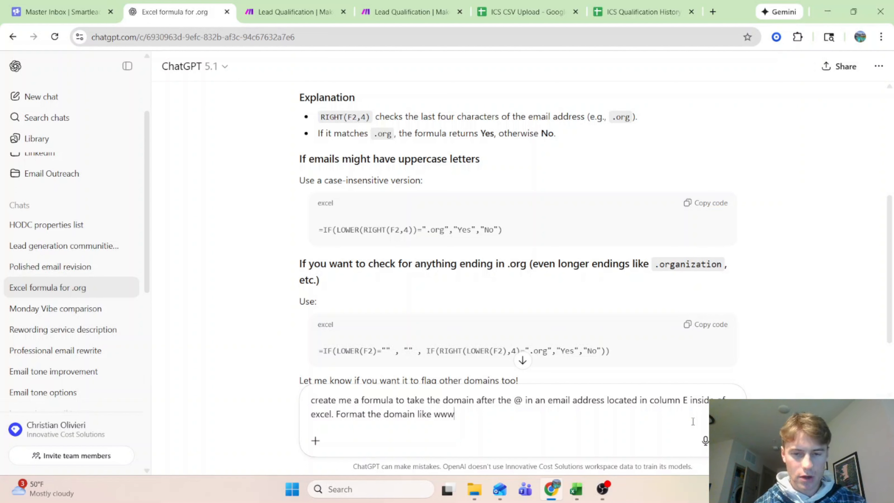
{"action": "type", "text": ".{domain"}
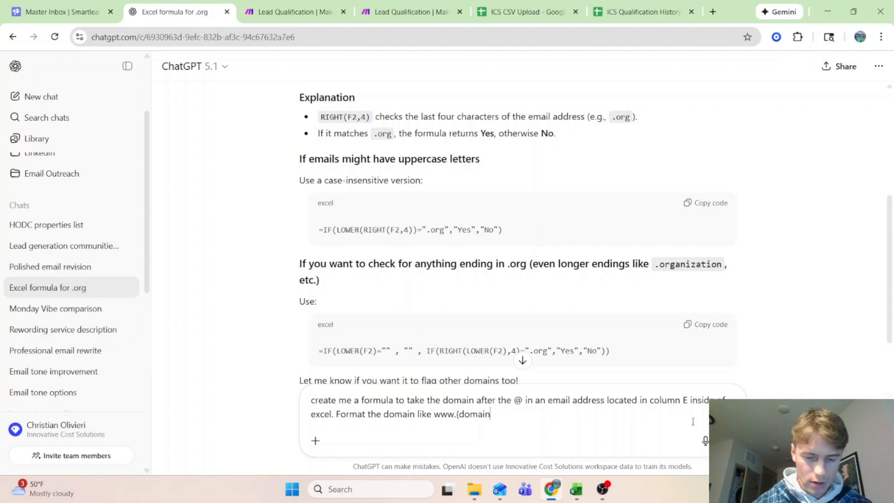
{"action": "type", "text": "_in_email"}
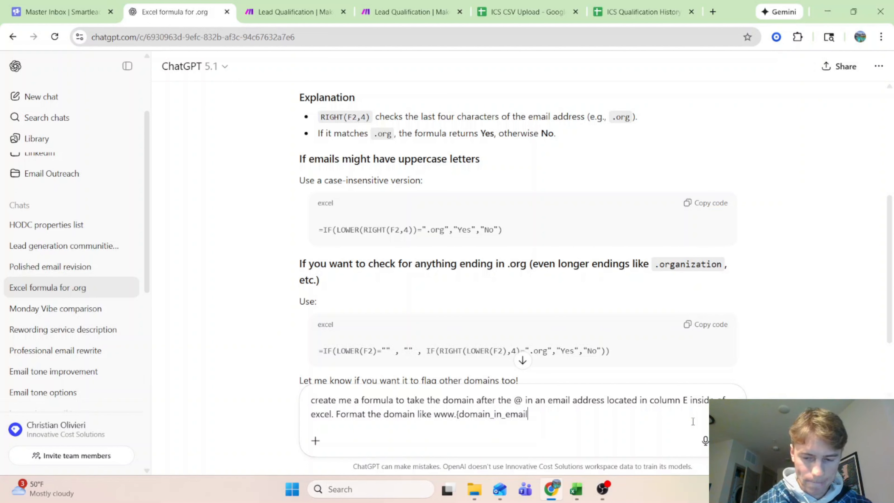
{"action": "type", "text": "}"}
{"action": "key", "text": "Return"}
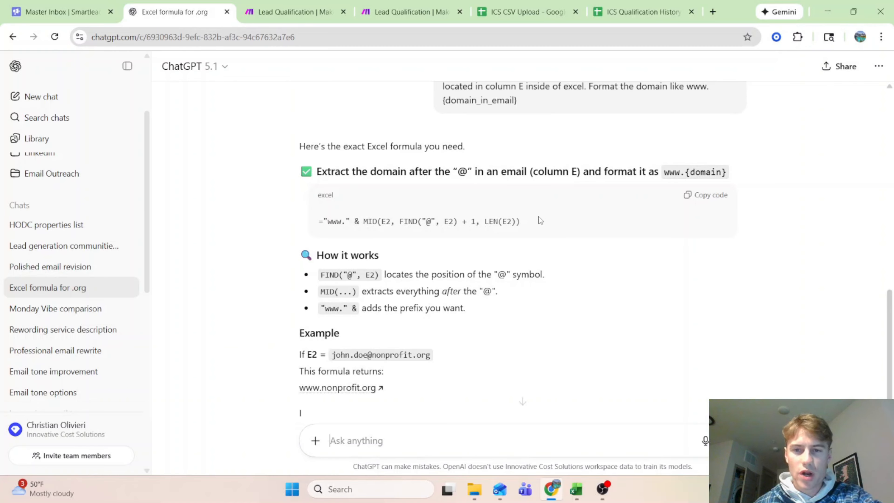
{"action": "left_click_drag", "start_coordinate": [538, 216], "coordinate": [326, 210]}
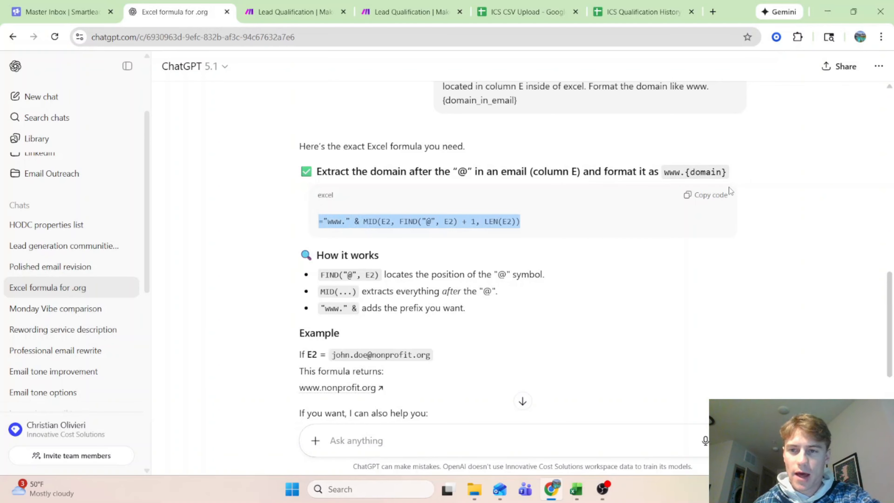
{"action": "left_click", "coordinate": [722, 197]}
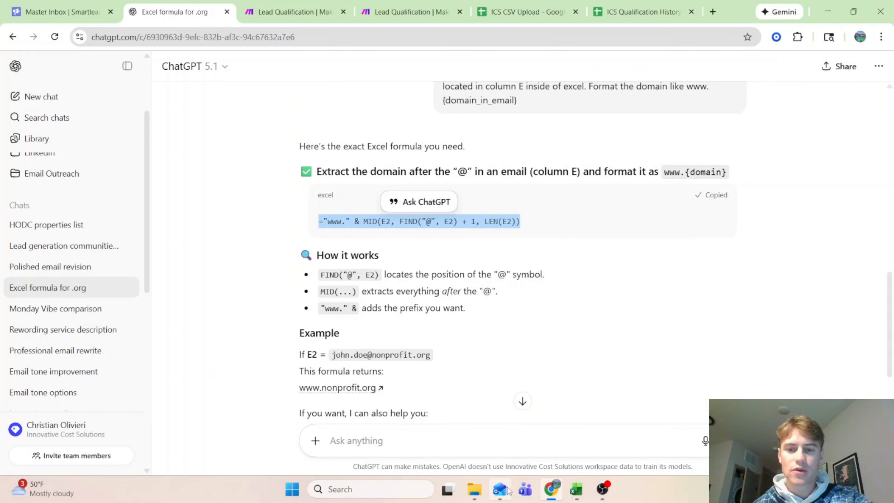
{"action": "left_click", "coordinate": [576, 489]}
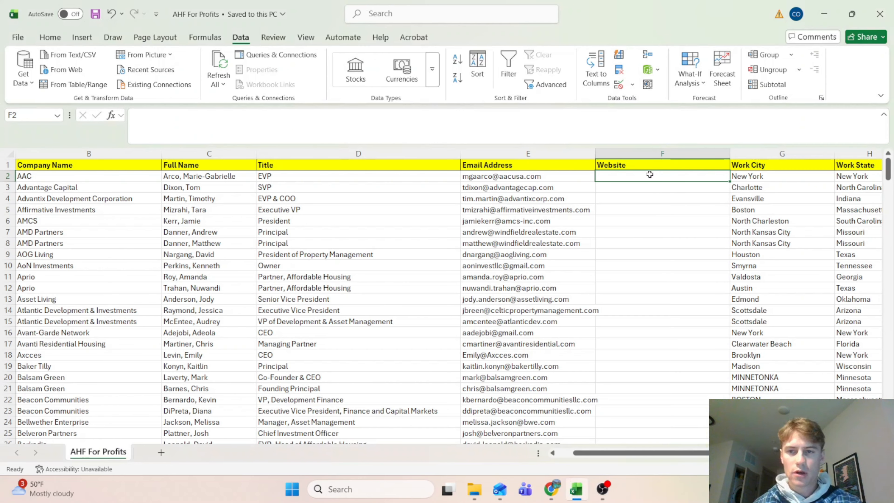
{"action": "key", "text": "ctrl+v"}
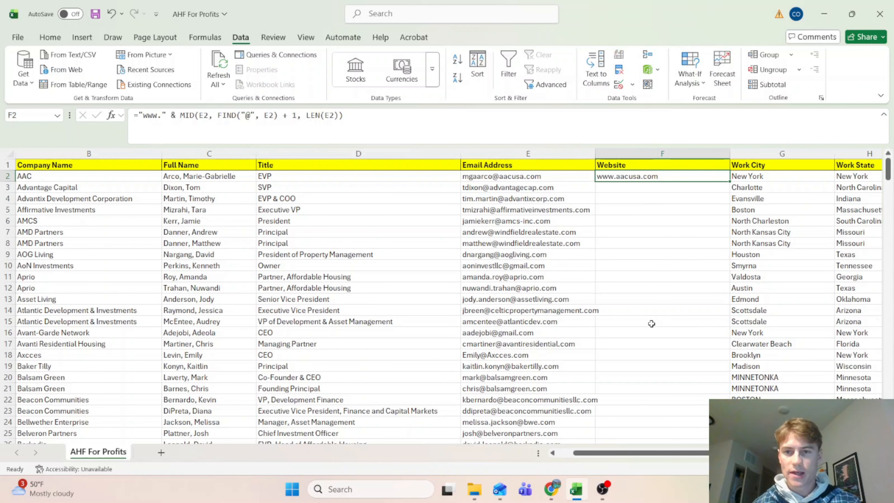
Fill the F2 website formula down the Website column through row 299.
{"action": "left_click", "coordinate": [644, 290]}
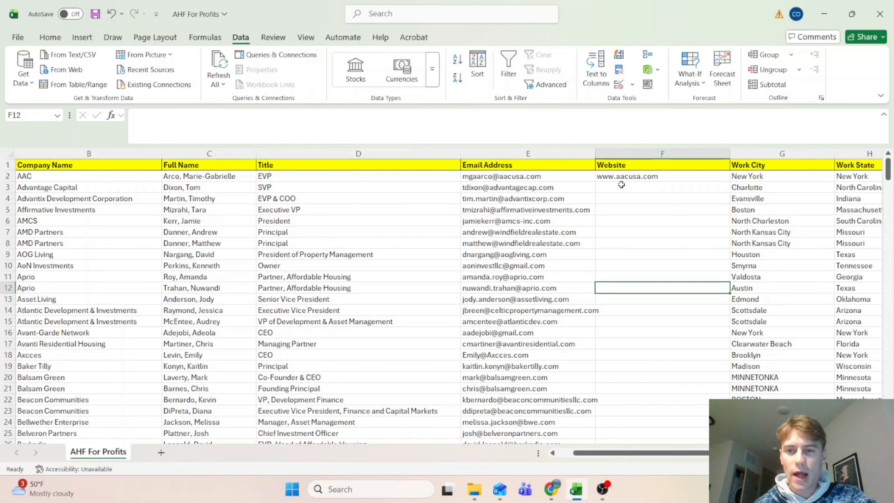
{"action": "left_click", "coordinate": [640, 177]}
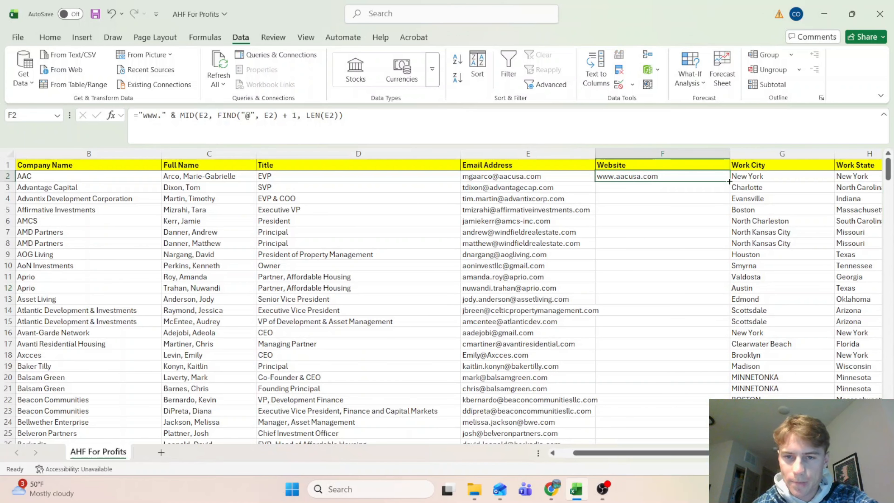
{"action": "mouse_move", "coordinate": [729, 181]}
{"action": "left_mouse_down"}
{"action": "mouse_move", "coordinate": [672, 500]}
{"action": "mouse_move", "coordinate": [700, 406]}
{"action": "mouse_move", "coordinate": [699, 423]}
{"action": "left_mouse_up"}
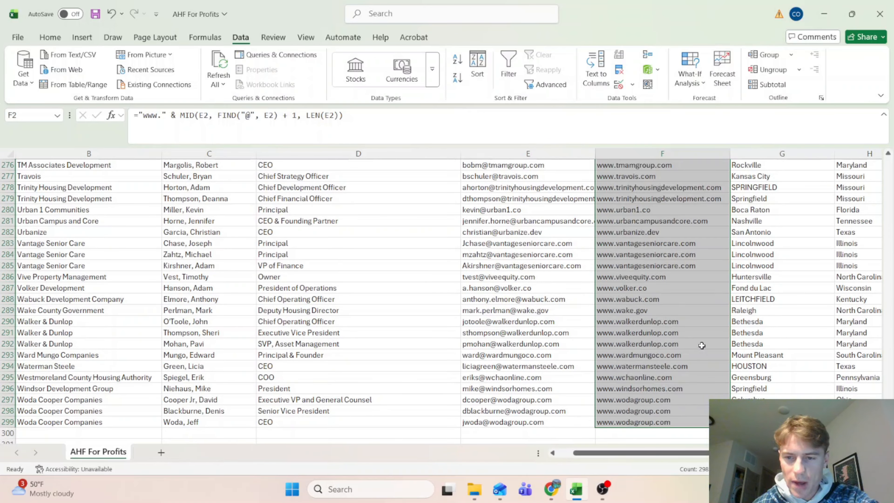
Review the filled Website column and save the workbook.
{"action": "left_click", "coordinate": [799, 342]}
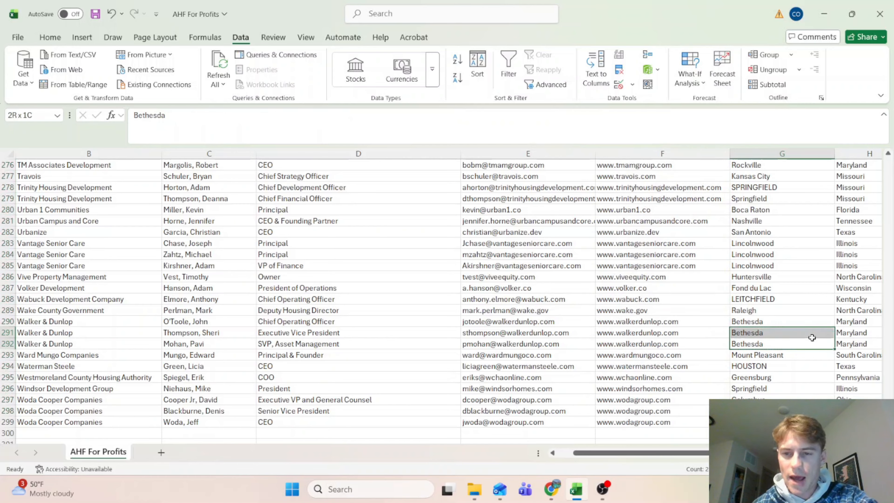
{"action": "scroll", "coordinate": [715, 325], "scroll_direction": "up", "scroll_amount": 20}
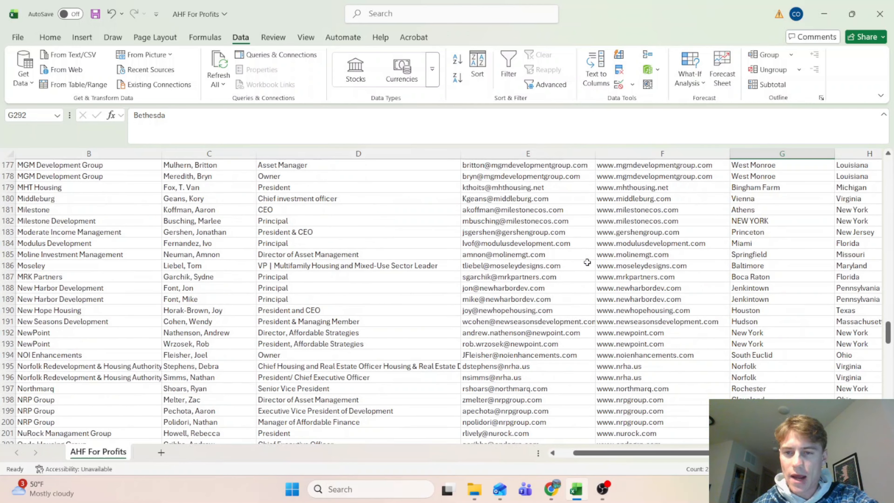
{"action": "scroll", "coordinate": [667, 277], "scroll_direction": "up", "scroll_amount": 13}
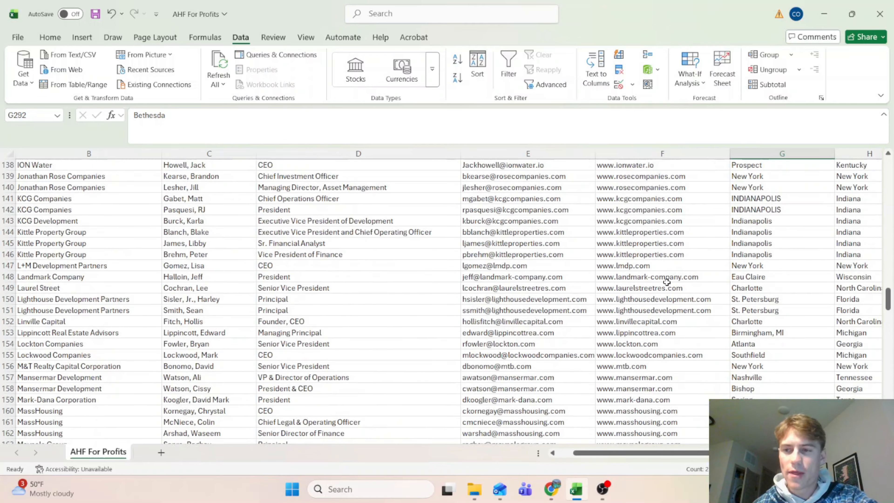
{"action": "scroll", "coordinate": [668, 281], "scroll_direction": "up", "scroll_amount": 6}
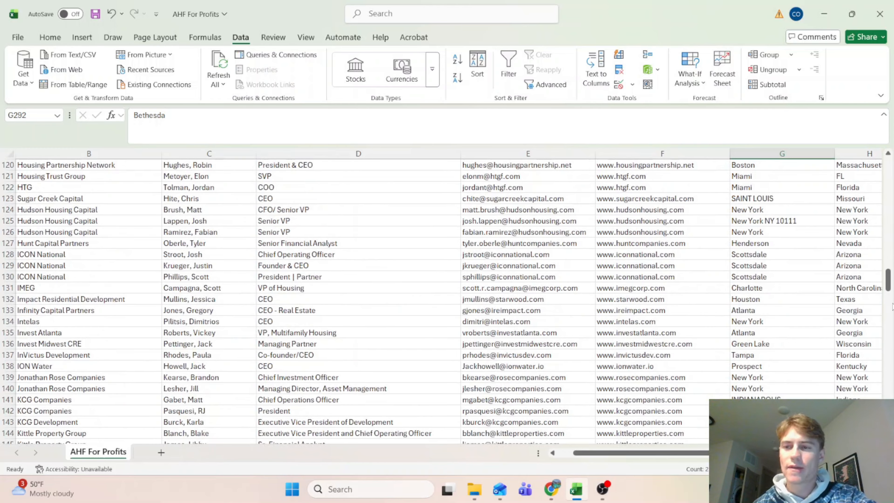
{"action": "scroll", "coordinate": [827, 295], "scroll_direction": "up", "scroll_amount": 20}
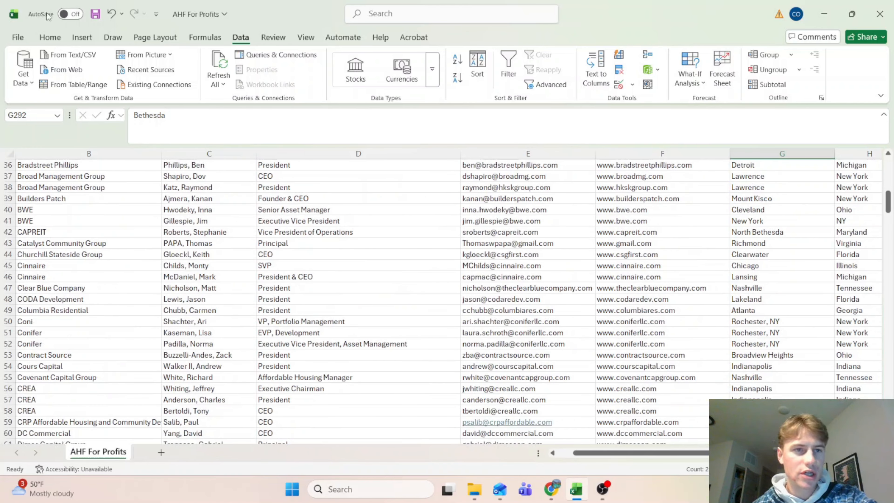
{"action": "left_click", "coordinate": [95, 14]}
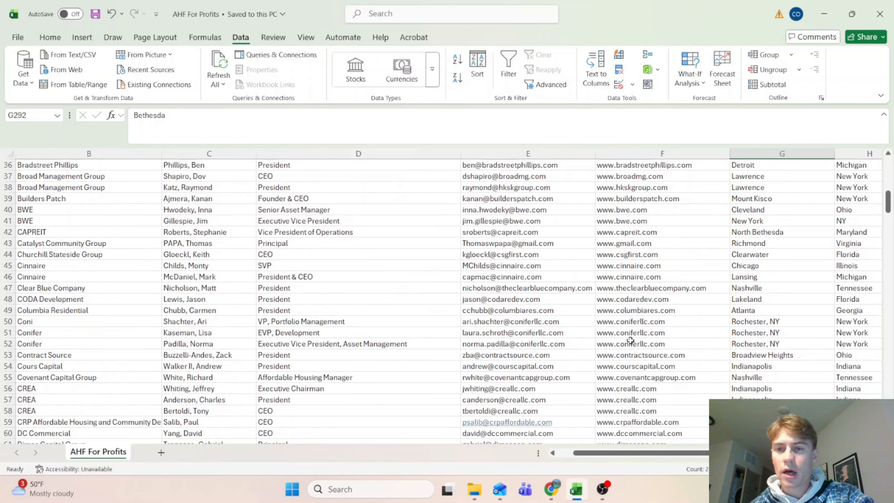
{"action": "scroll", "coordinate": [629, 340], "scroll_direction": "up", "scroll_amount": 12}
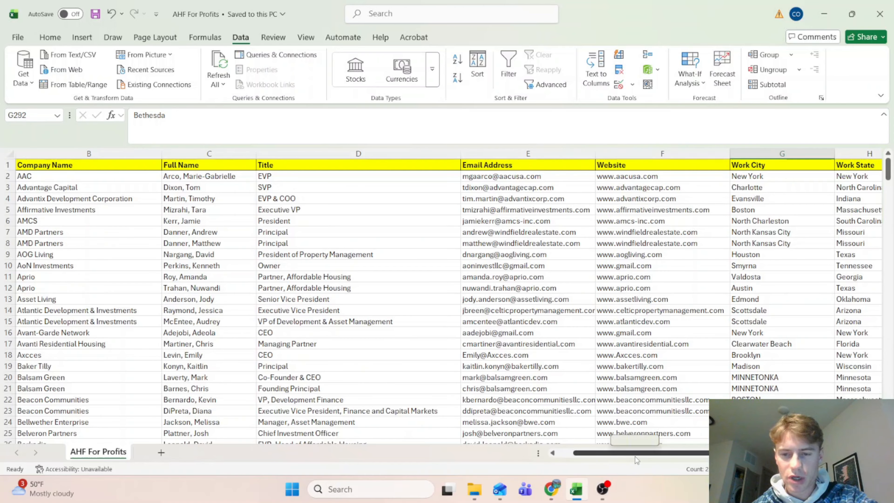
{"action": "scroll", "coordinate": [635, 457], "scroll_direction": "left", "scroll_amount": 2}
{"action": "left_click", "coordinate": [11, 153]}
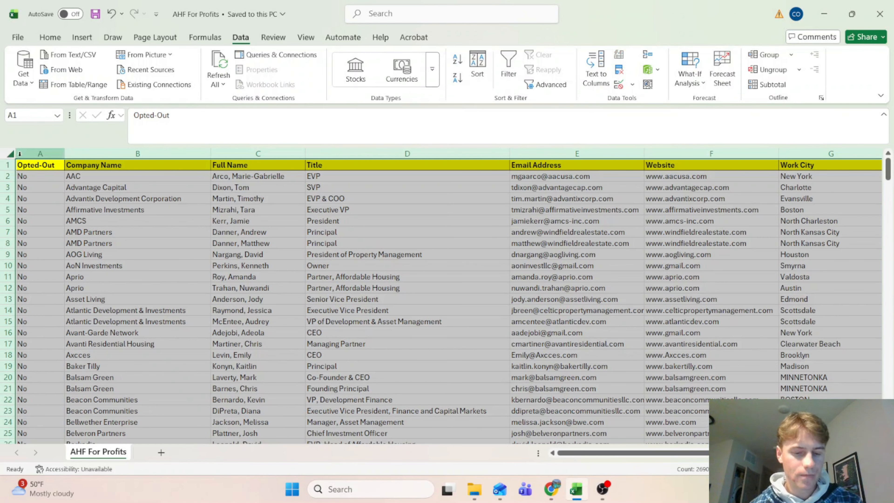
{"action": "left_click", "coordinate": [105, 220]}
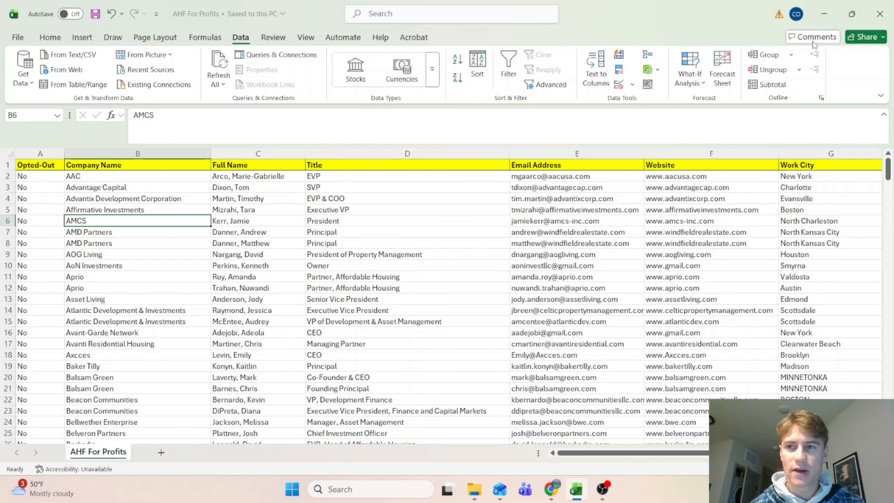
Switch from Excel to Google Sheets in Chrome and create a blank spreadsheet.
{"action": "left_click", "coordinate": [825, 15]}
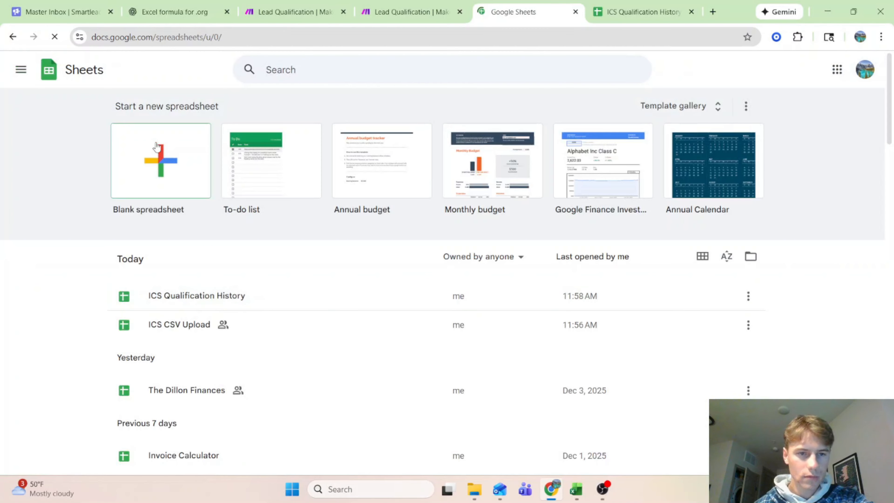
{"action": "left_click", "coordinate": [173, 171]}
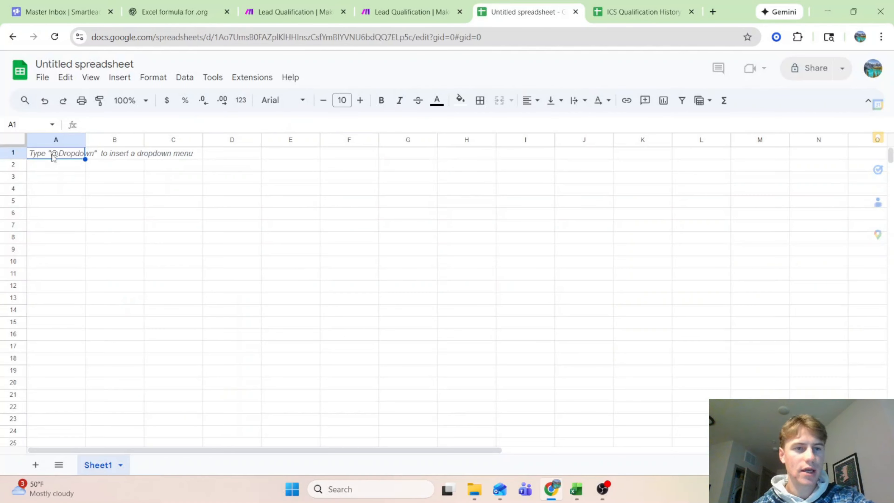
Paste the copied lead list into the blank sheet starting at A1 and fit the Website column to its contents.
{"action": "left_click", "coordinate": [231, 274]}
{"action": "left_click", "coordinate": [43, 141]}
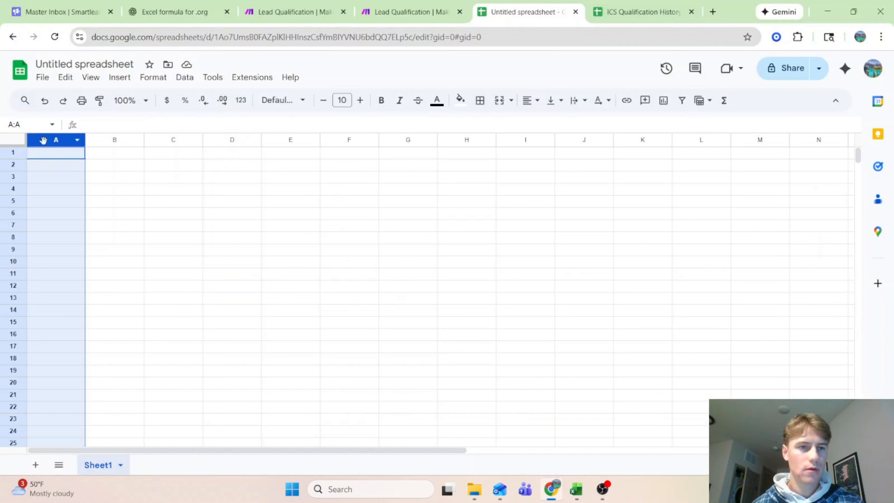
{"action": "left_click", "coordinate": [21, 141]}
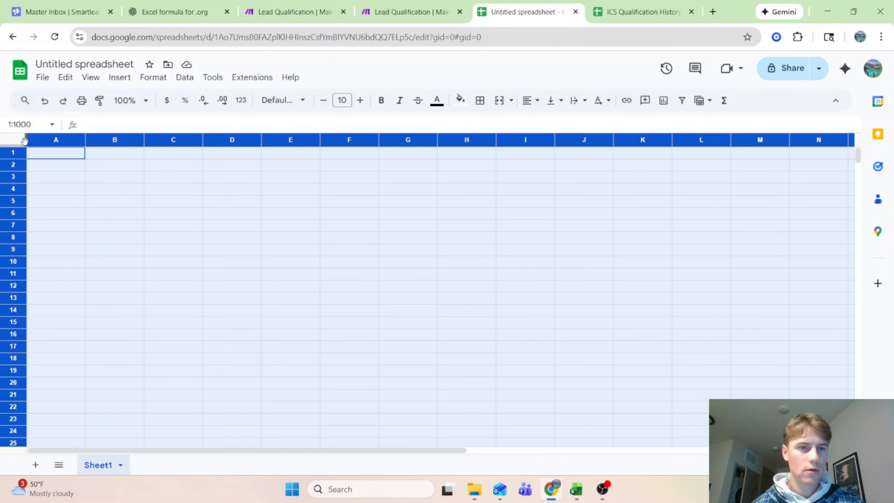
{"action": "key", "text": "ctrl+v"}
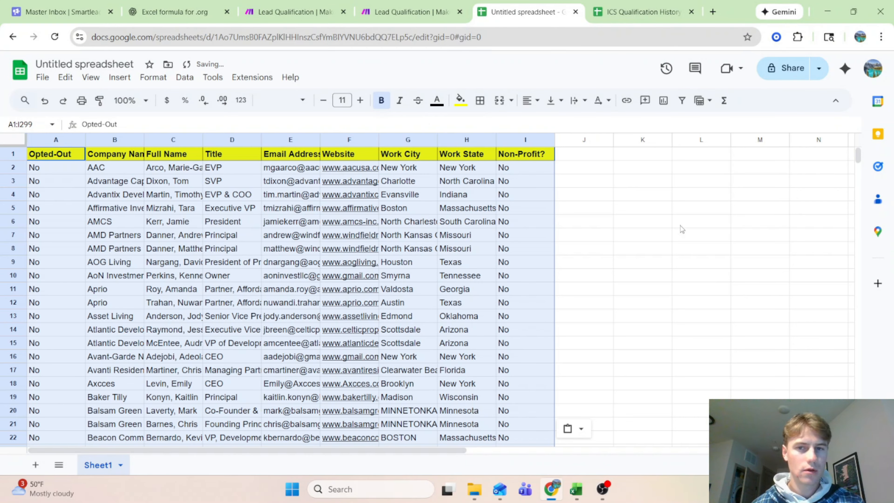
{"action": "left_click", "coordinate": [688, 224]}
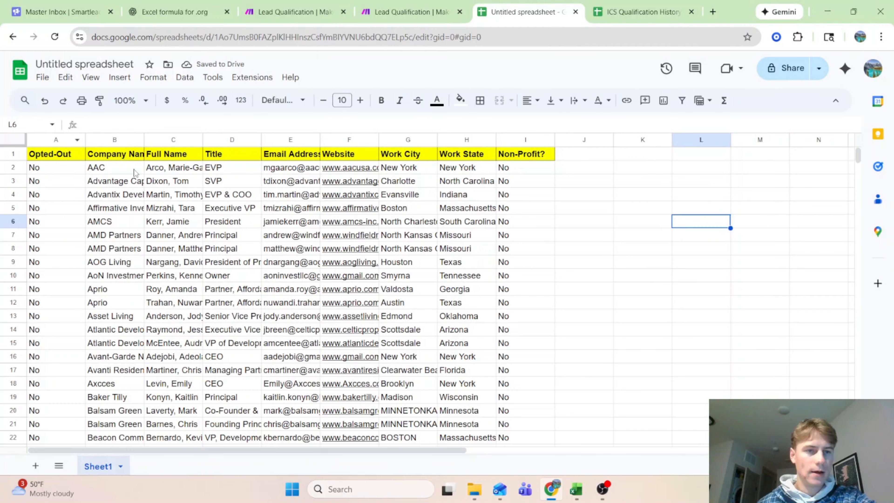
{"action": "left_click_drag", "start_coordinate": [379, 140], "coordinate": [378, 139]}
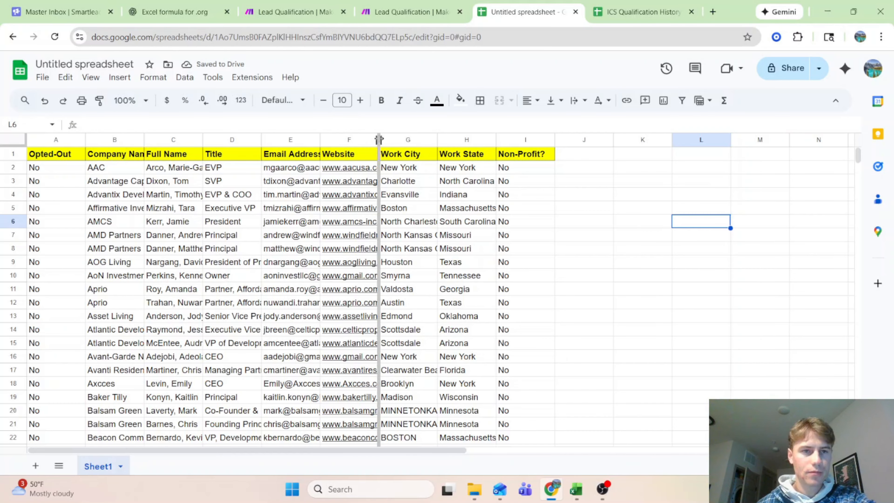
{"action": "double_click", "coordinate": [378, 139]}
Rename the spreadsheet as Qualifying Sheet.
{"action": "left_click", "coordinate": [122, 64]}
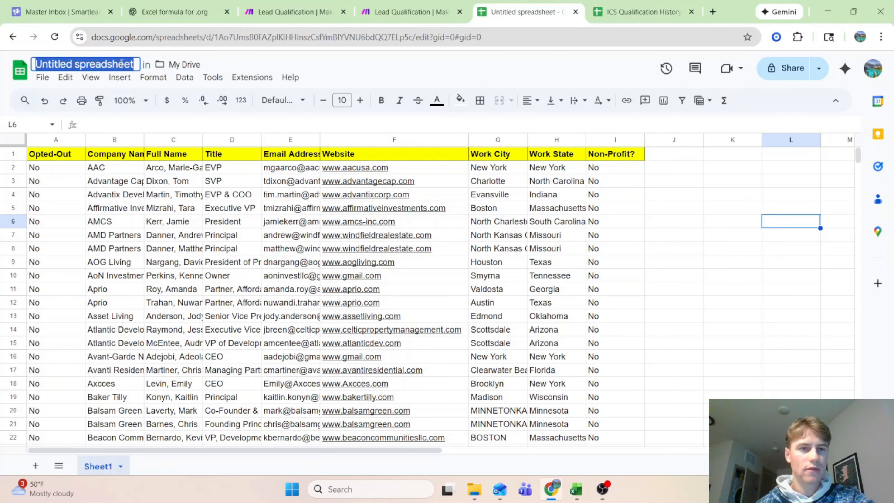
{"action": "type", "text": "Qualifyi"}
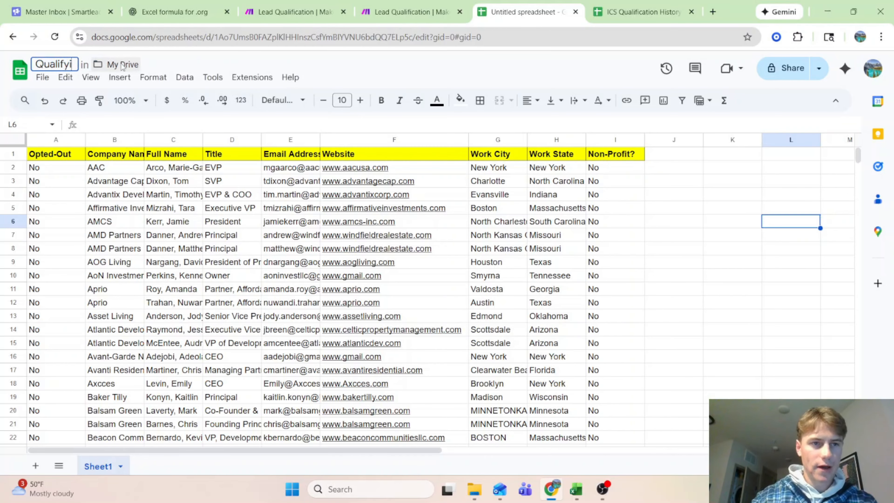
{"action": "type", "text": "ng Sheet"}
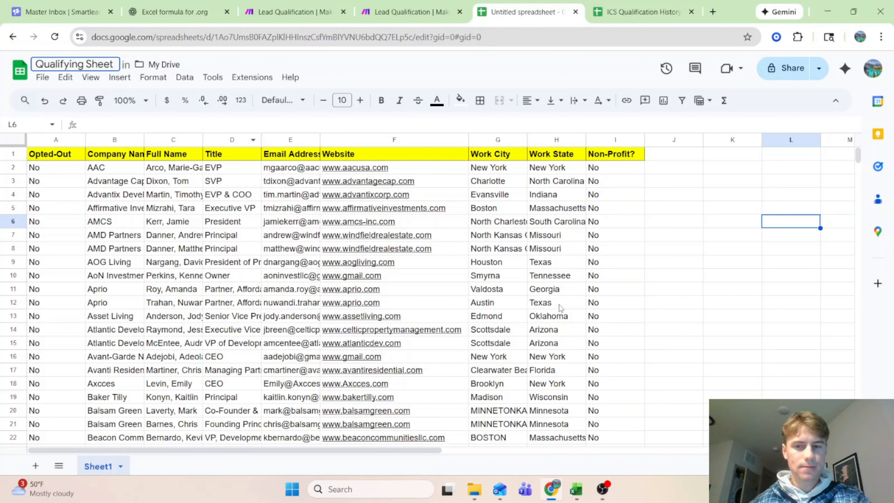
{"action": "left_click", "coordinate": [709, 267]}
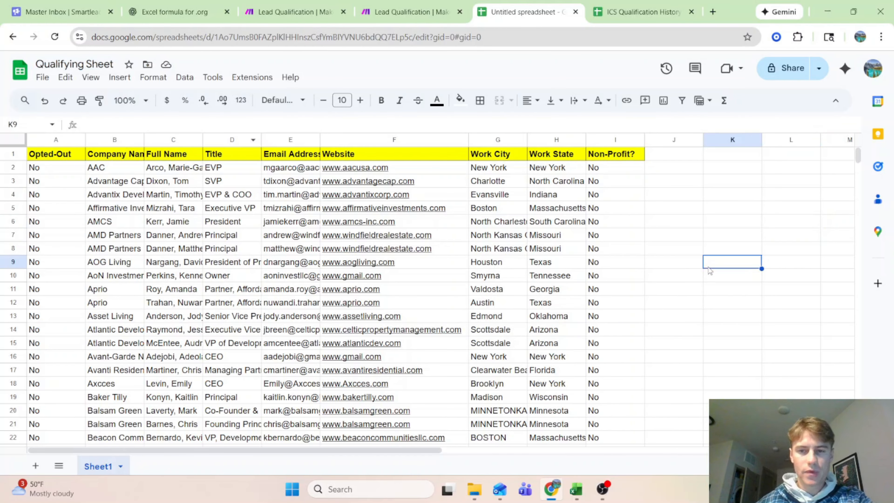
Rename the sheet holding the pasted lead list as Raw Leads.
{"action": "double_click", "coordinate": [109, 467]}
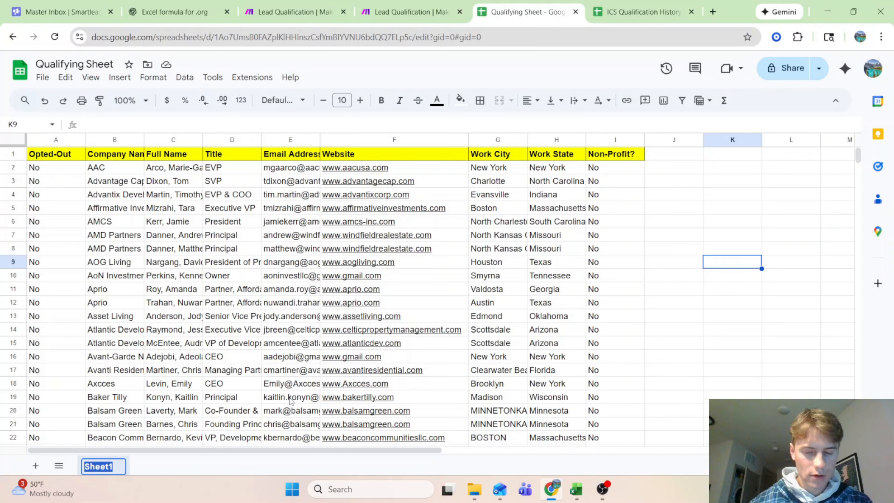
{"action": "type", "text": "Raw Leads"}
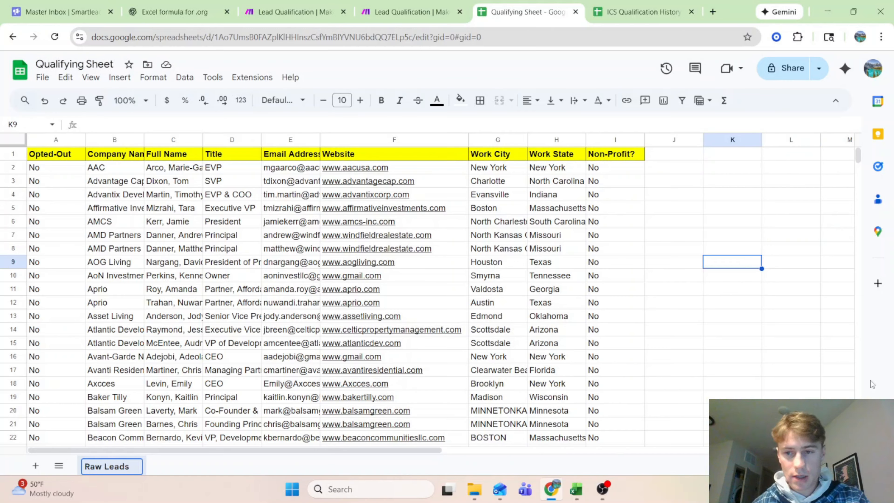
{"action": "left_click", "coordinate": [758, 350]}
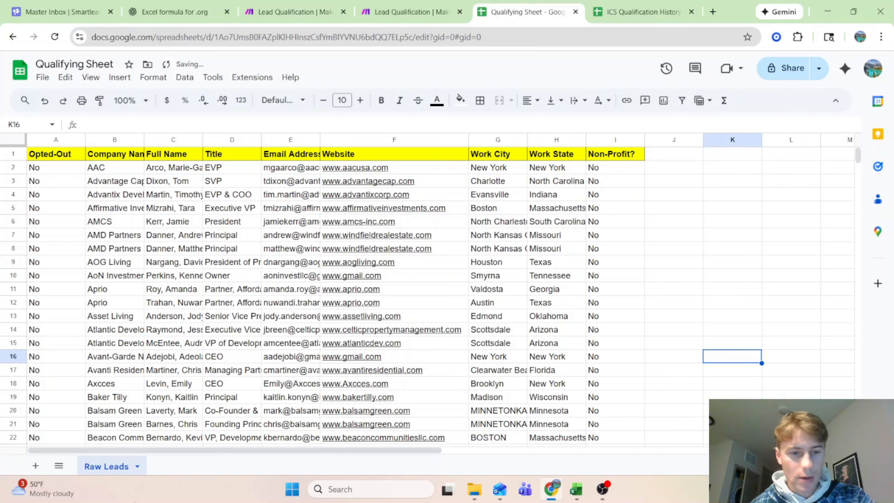
Add a second sheet to the spreadsheet and name it Qualified Leads.
{"action": "left_click", "coordinate": [36, 465]}
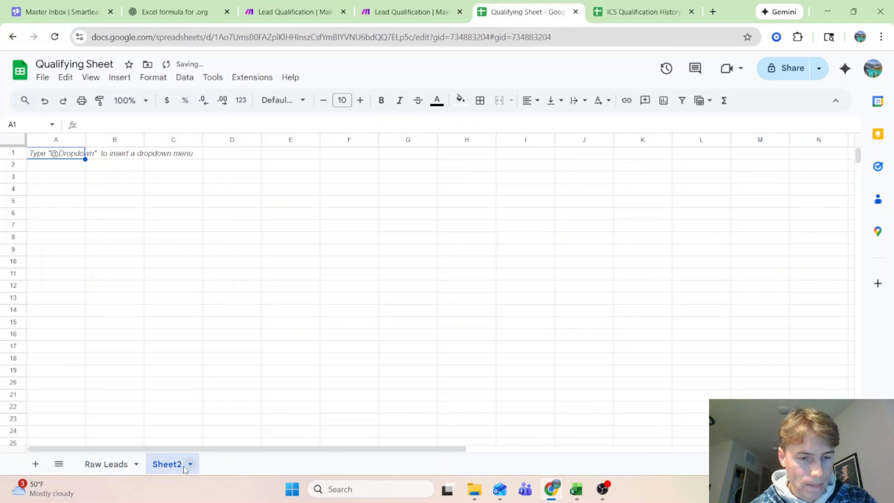
{"action": "double_click", "coordinate": [173, 465]}
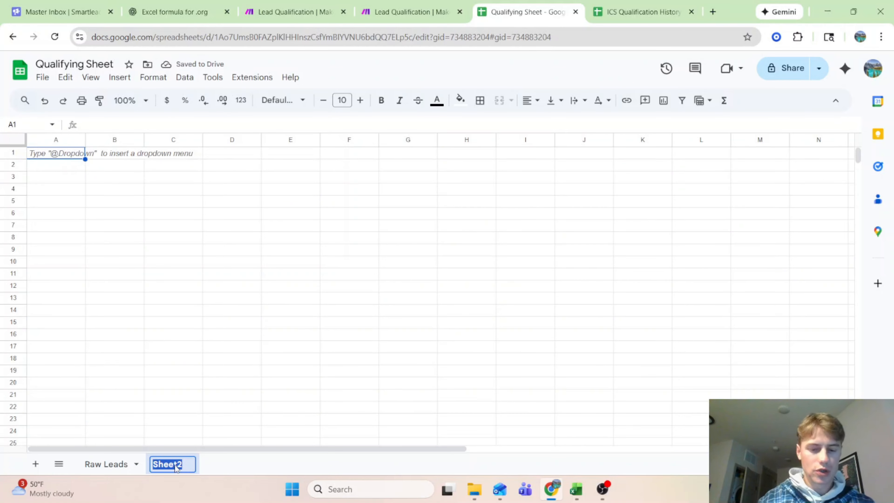
{"action": "type", "text": "Q"}
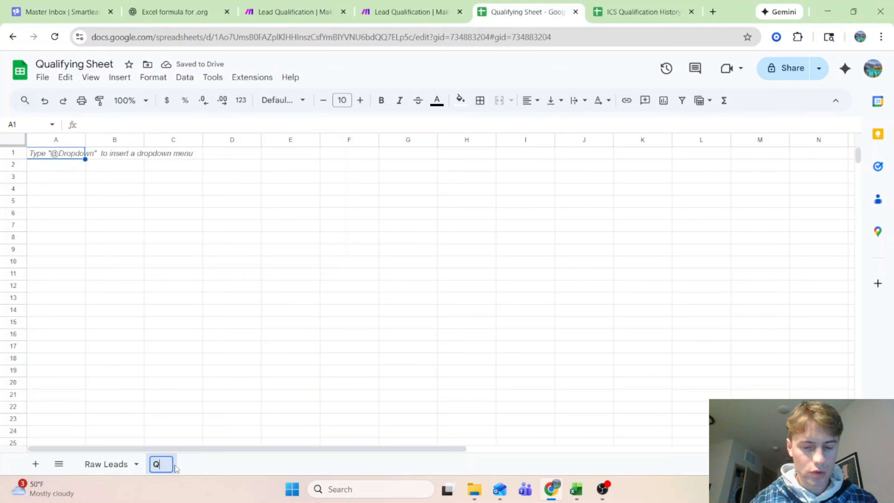
{"action": "type", "text": "ualified Leads"}
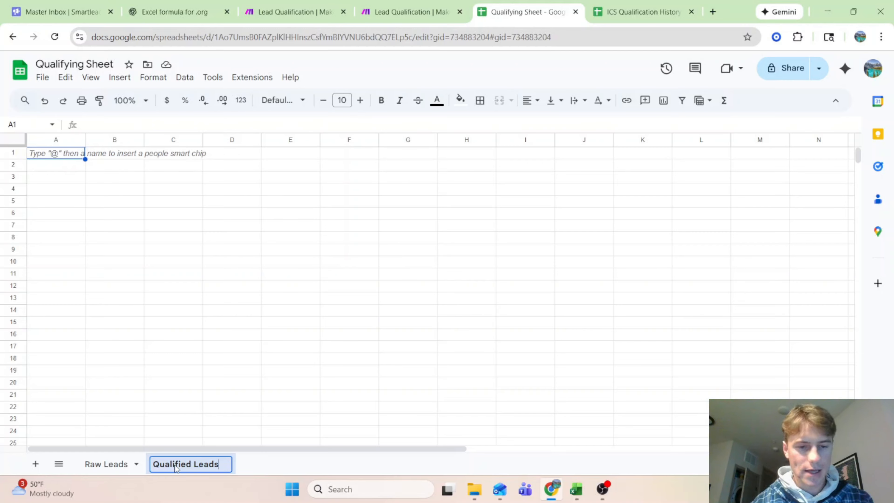
{"action": "left_click", "coordinate": [164, 337]}
Copy the header row from Raw Leads into row 1 of the Qualified Leads sheet.
{"action": "left_click", "coordinate": [104, 464]}
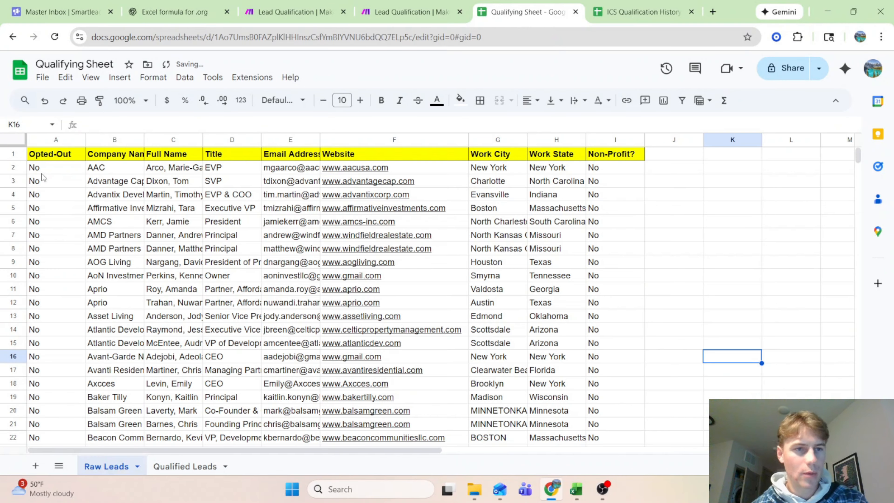
{"action": "left_click", "coordinate": [20, 156]}
{"action": "key", "text": "ctrl+c"}
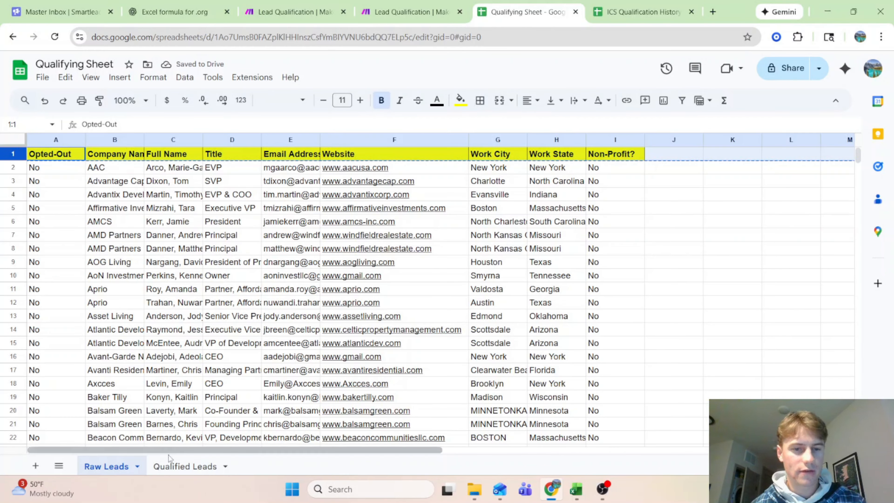
{"action": "left_click", "coordinate": [181, 466]}
{"action": "left_click", "coordinate": [65, 156]}
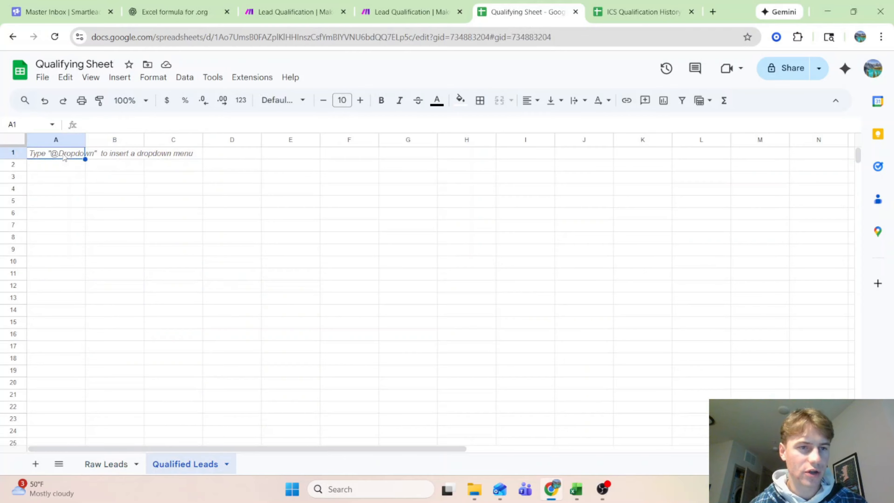
{"action": "key", "text": "ctrl+v"}
{"action": "left_click", "coordinate": [234, 241]}
Review the lead rows in Raw Leads against the column headers in Qualified Leads.
{"action": "left_click", "coordinate": [107, 464]}
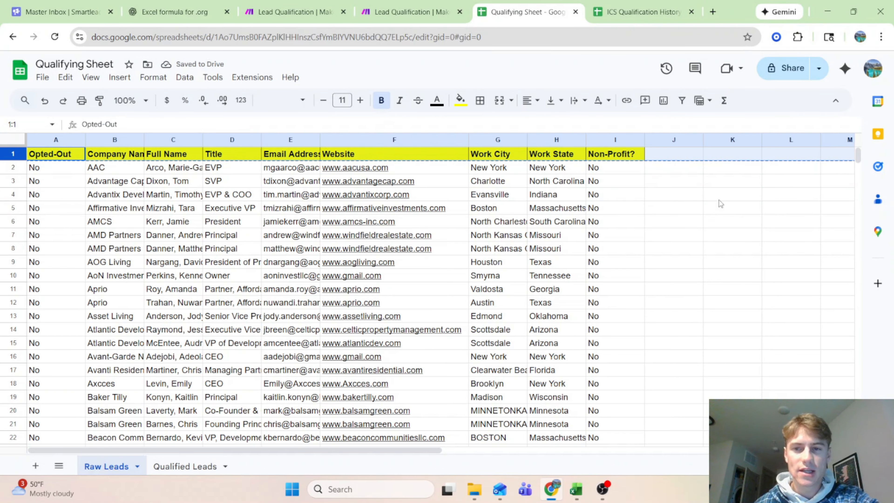
{"action": "left_click", "coordinate": [187, 467]}
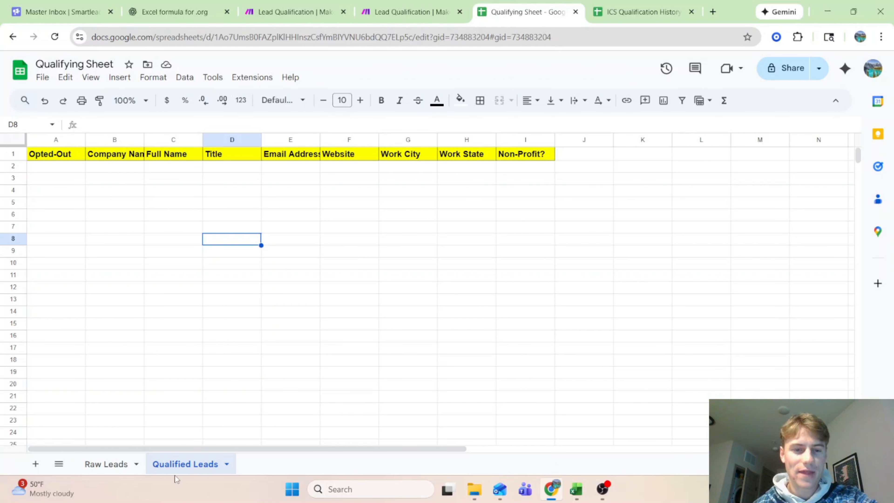
{"action": "left_click", "coordinate": [116, 464]}
{"action": "scroll", "coordinate": [166, 226], "scroll_direction": "down", "scroll_amount": 10}
{"action": "scroll", "coordinate": [218, 211], "scroll_direction": "up", "scroll_amount": 17}
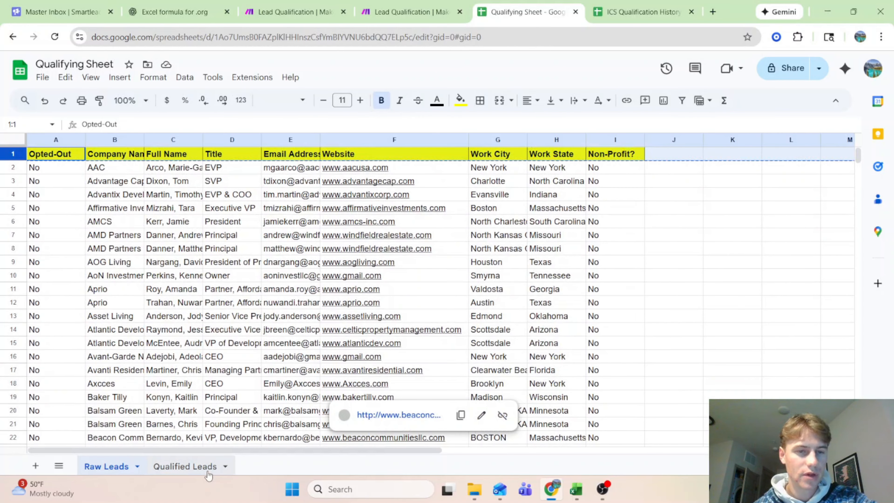
{"action": "left_click", "coordinate": [185, 465]}
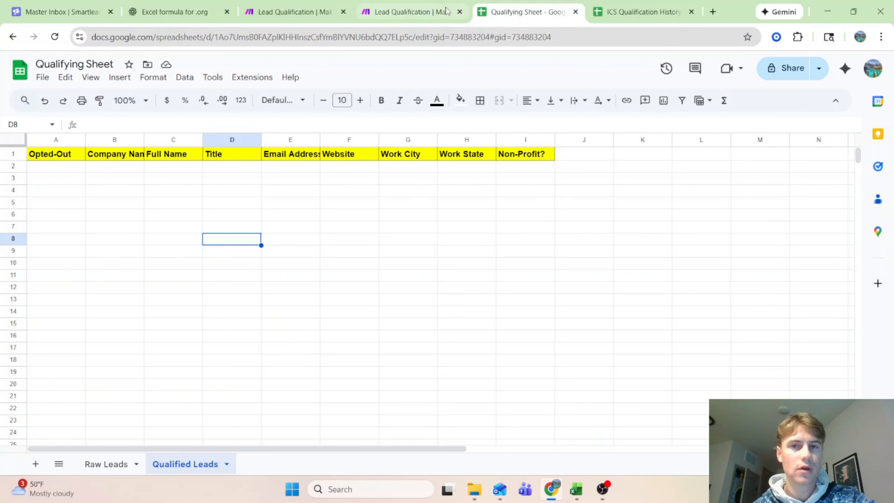
Switch to Make, leave the Lead Qualification scenario and create a new scenario from the organization dashboard.
{"action": "left_click", "coordinate": [408, 11]}
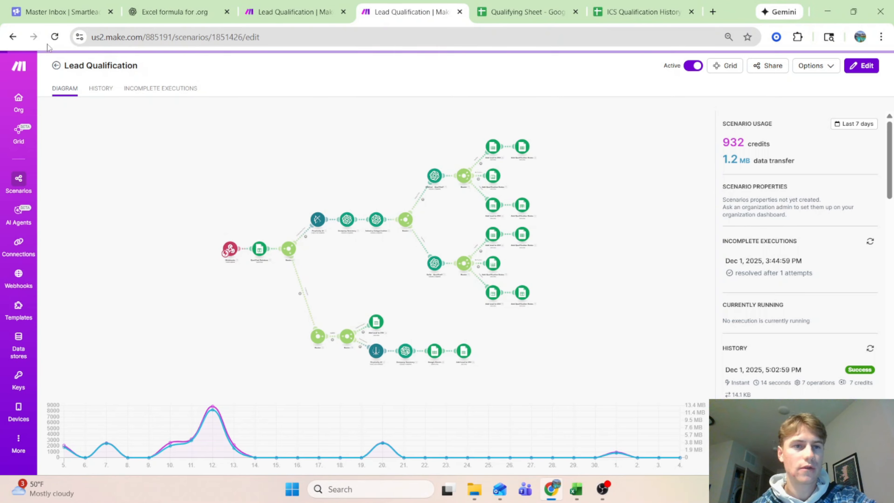
{"action": "left_click", "coordinate": [56, 66]}
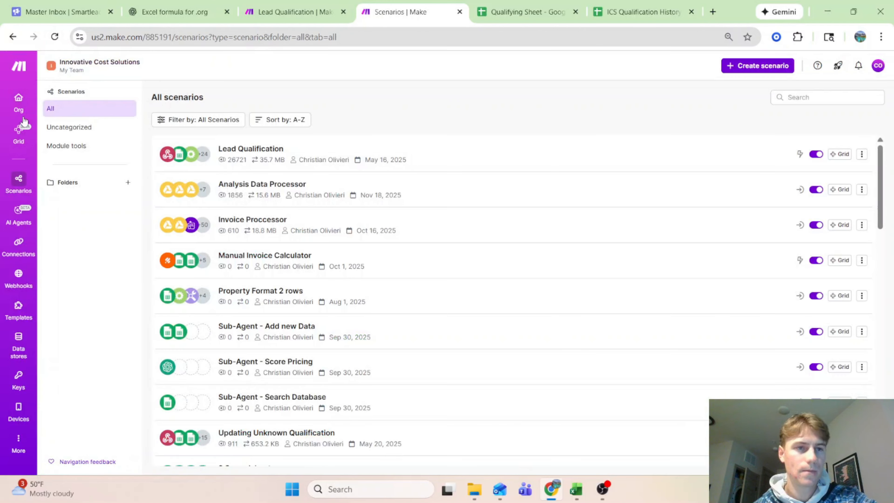
{"action": "left_click", "coordinate": [18, 101]}
{"action": "mouse_move", "coordinate": [602, 489]}
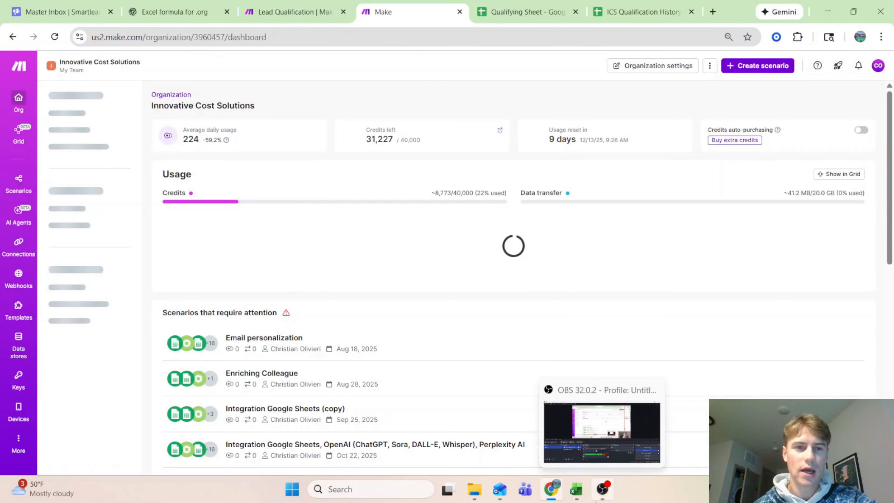
{"action": "left_click", "coordinate": [789, 67]}
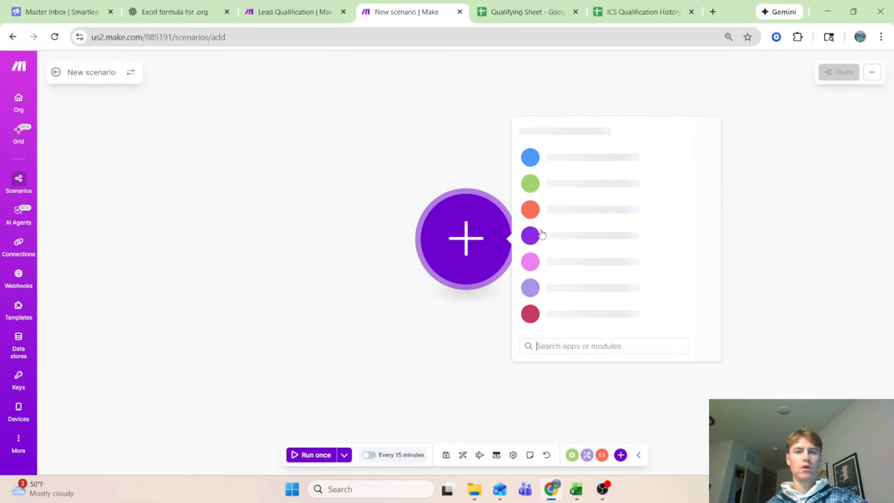
Add a Google Sheets Search Rows module as the first module of the new scenario.
{"action": "left_click", "coordinate": [584, 159]}
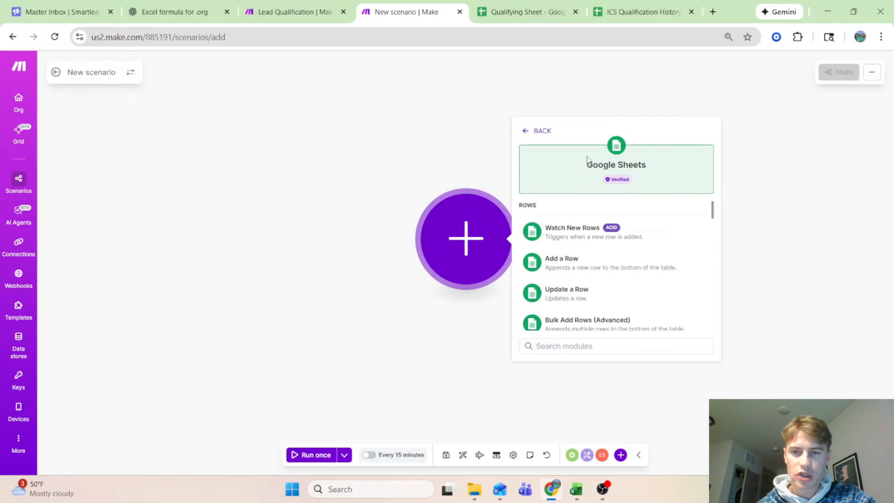
{"action": "scroll", "coordinate": [588, 296], "scroll_direction": "down", "scroll_amount": 2}
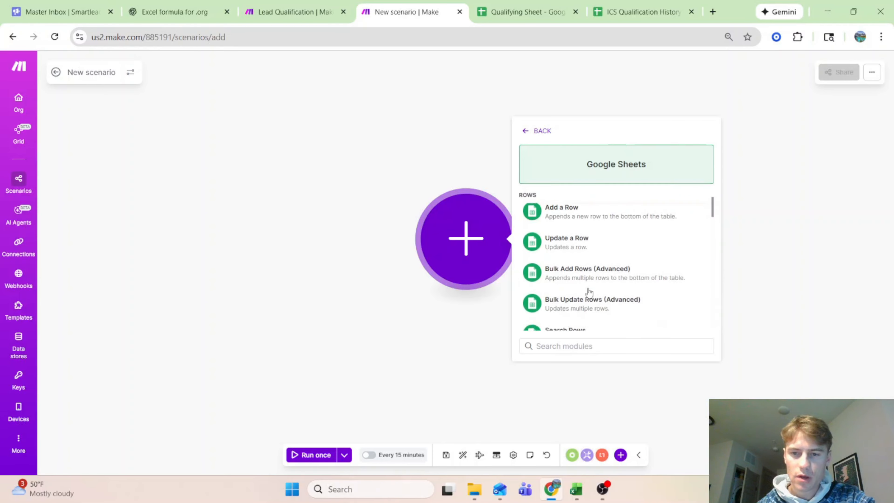
{"action": "left_click", "coordinate": [587, 297]}
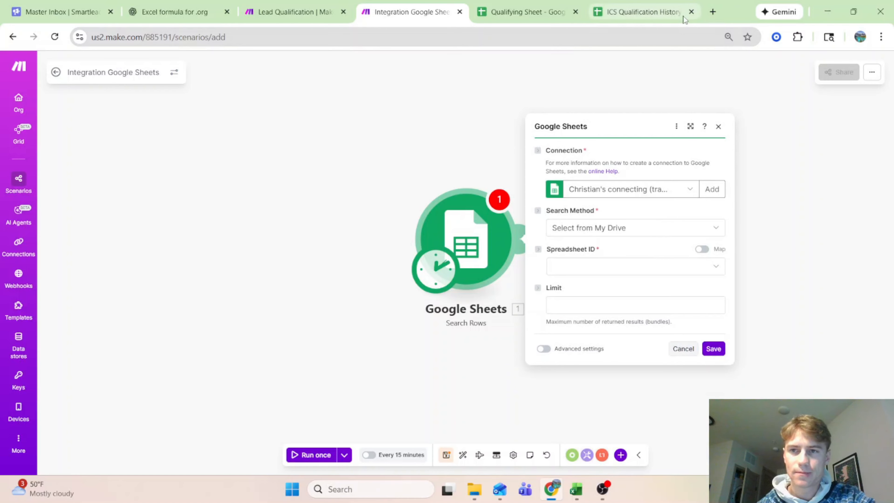
Close the ICS Qualification History spreadsheet and set the Search Rows module's connection to My Google connection.
{"action": "left_click", "coordinate": [691, 12]}
{"action": "left_click", "coordinate": [619, 197]}
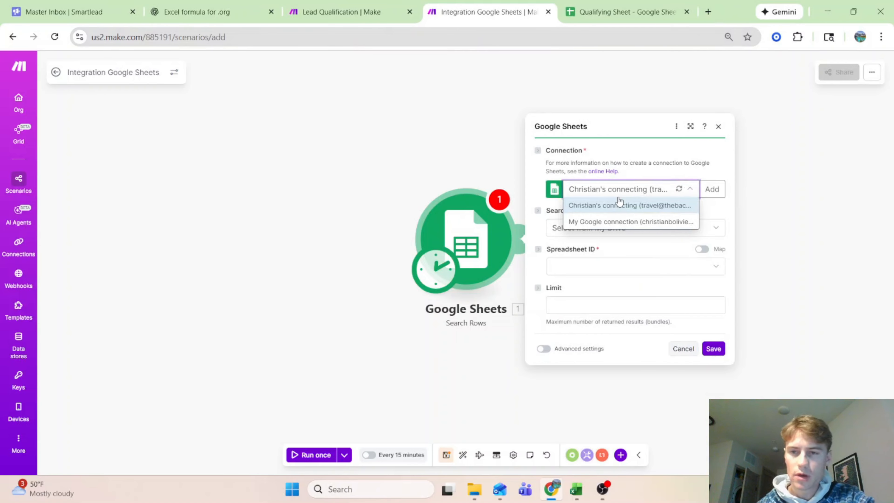
{"action": "left_click", "coordinate": [638, 224]}
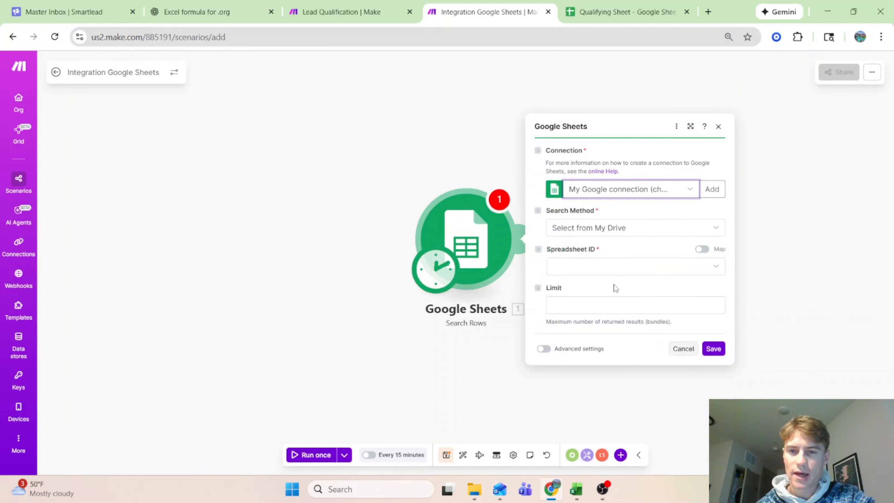
Select Qualifying Sheet as the spreadsheet for the Search Rows module.
{"action": "left_click", "coordinate": [630, 232]}
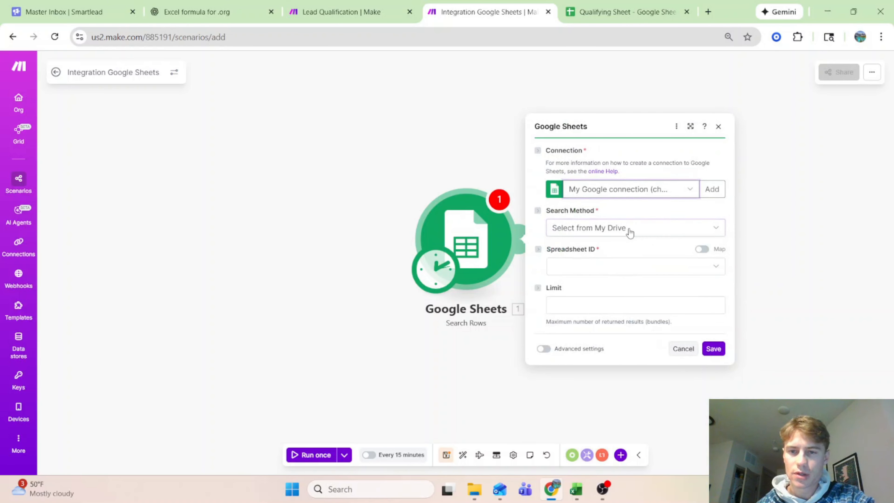
{"action": "left_click", "coordinate": [611, 277]}
{"action": "left_click", "coordinate": [611, 271]}
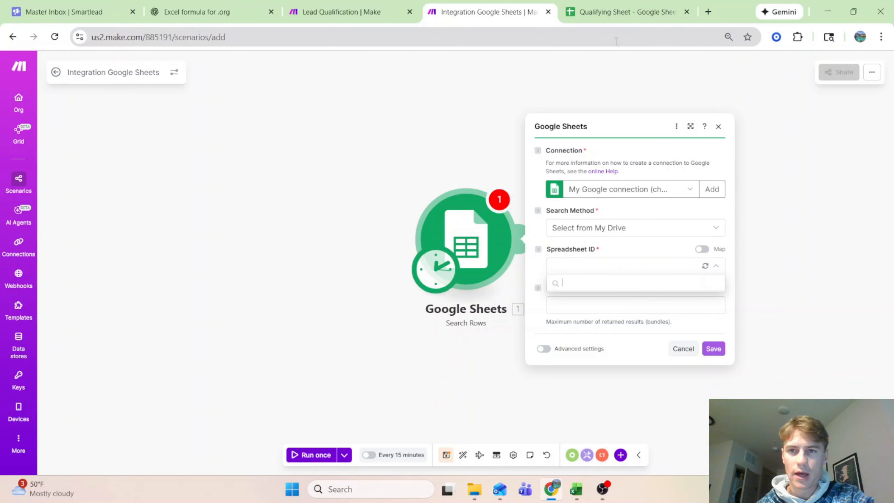
{"action": "scroll", "coordinate": [658, 356], "scroll_direction": "down", "scroll_amount": 15}
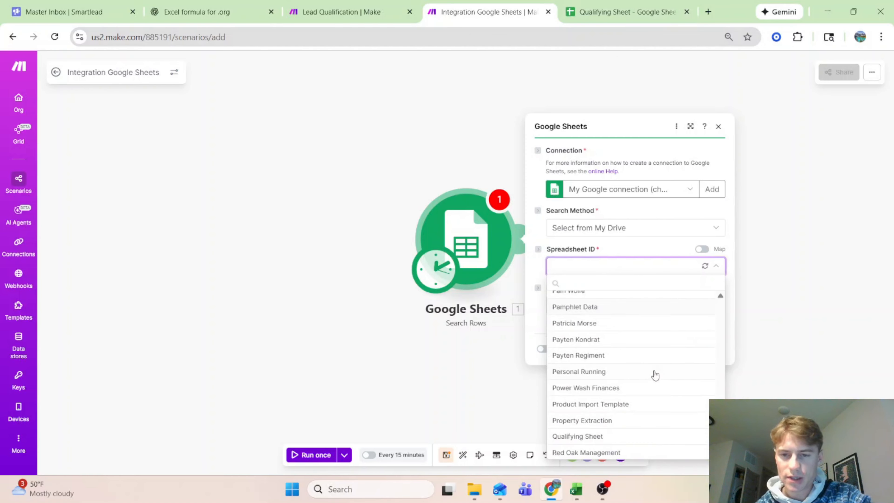
{"action": "scroll", "coordinate": [654, 375], "scroll_direction": "down", "scroll_amount": 10}
{"action": "scroll", "coordinate": [640, 384], "scroll_direction": "up", "scroll_amount": 2}
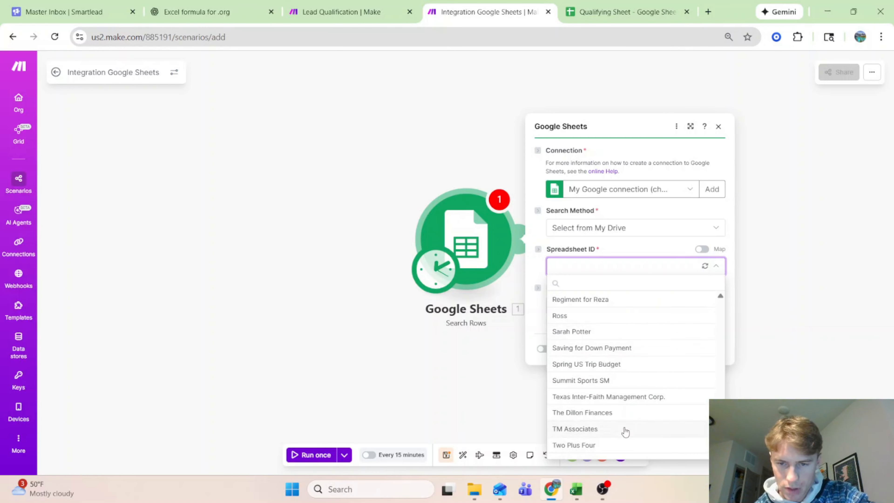
{"action": "scroll", "coordinate": [625, 432], "scroll_direction": "up", "scroll_amount": 3}
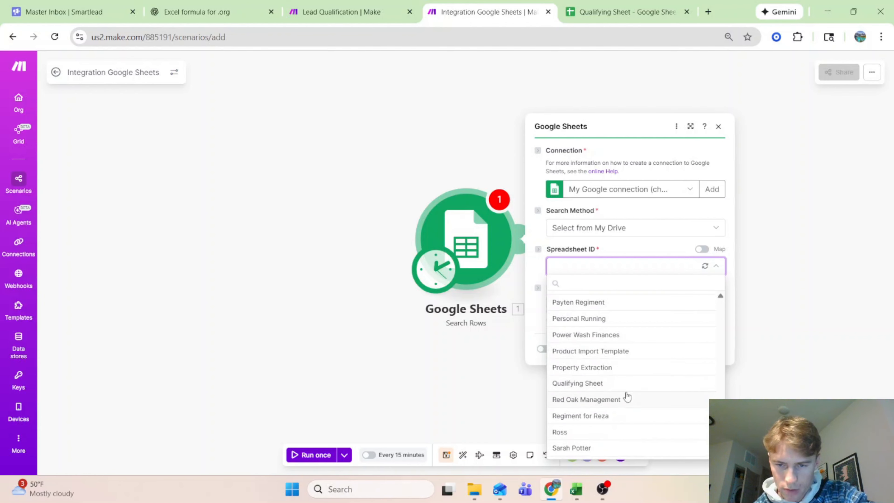
{"action": "left_click", "coordinate": [626, 386]}
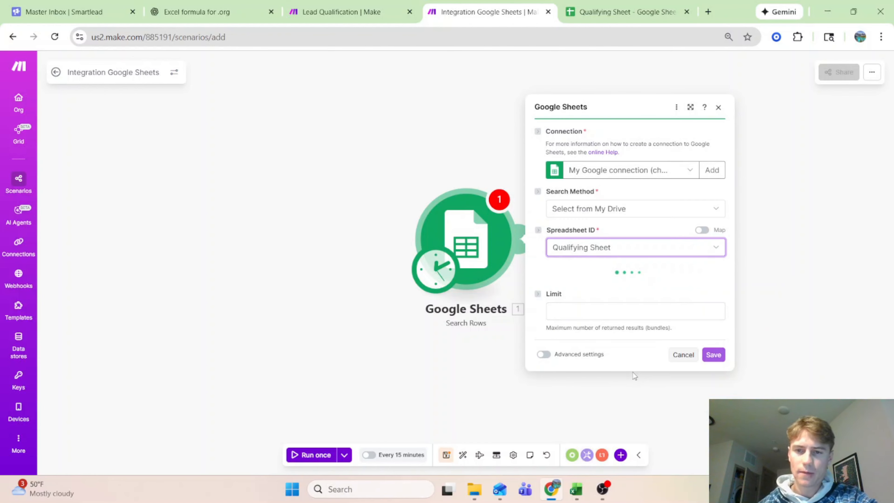
Set the module's sheet name to Raw Leads and check which columns its filter offers.
{"action": "left_click", "coordinate": [617, 290]}
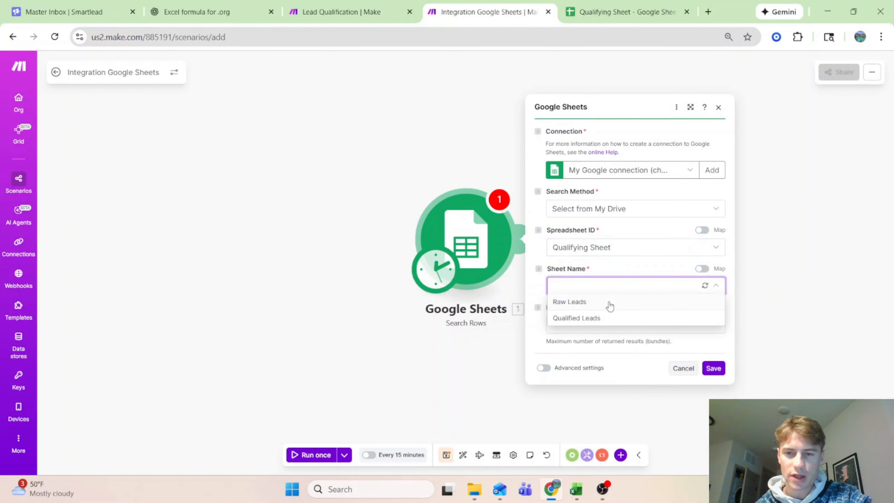
{"action": "left_click", "coordinate": [609, 301]}
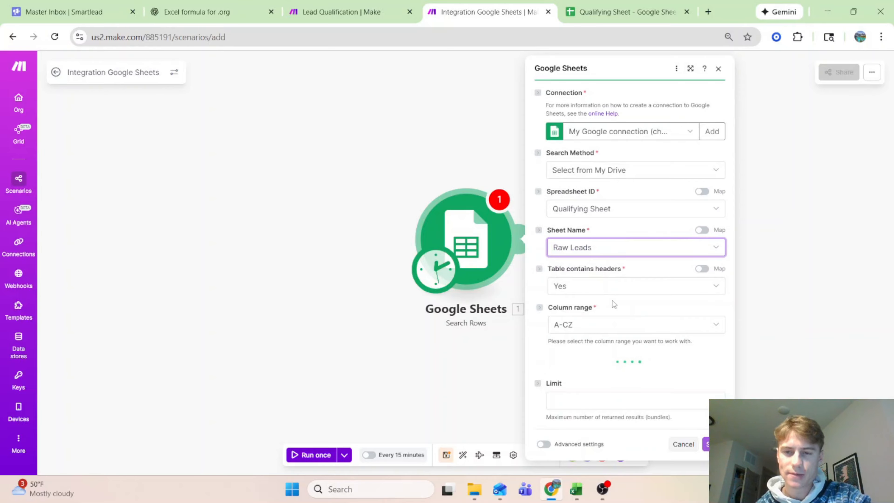
{"action": "scroll", "coordinate": [612, 300], "scroll_direction": "down", "scroll_amount": 3}
{"action": "left_click", "coordinate": [615, 259]}
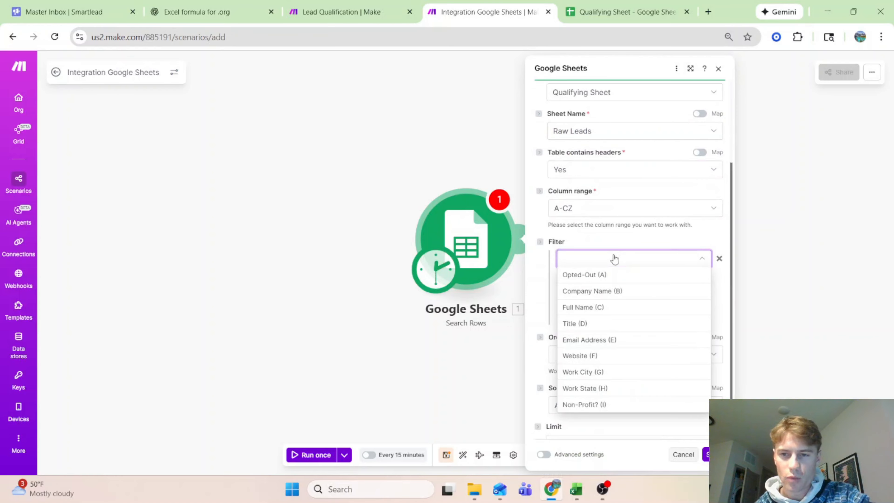
{"action": "left_click", "coordinate": [618, 239]}
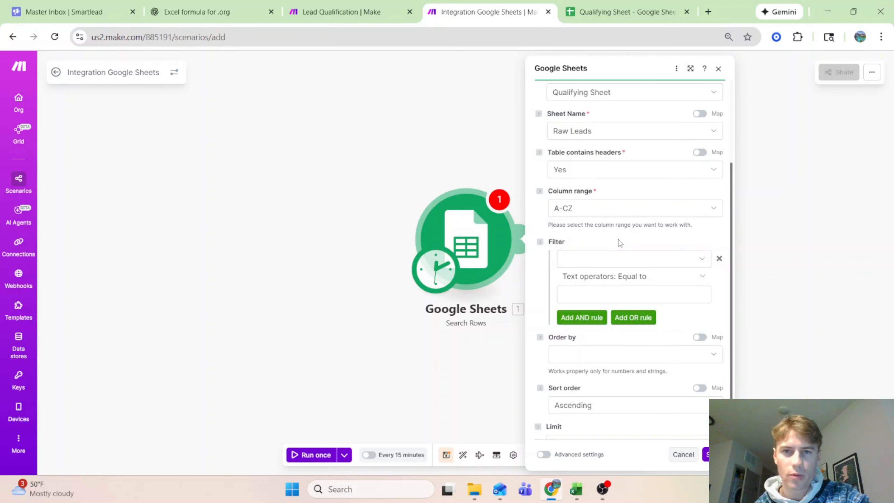
Switch to the Qualifying Sheet and add a bold, yellow-filled "Sent" header in cell J1 of Qualified Leads.
{"action": "left_click", "coordinate": [581, 5]}
{"action": "left_click", "coordinate": [593, 159]}
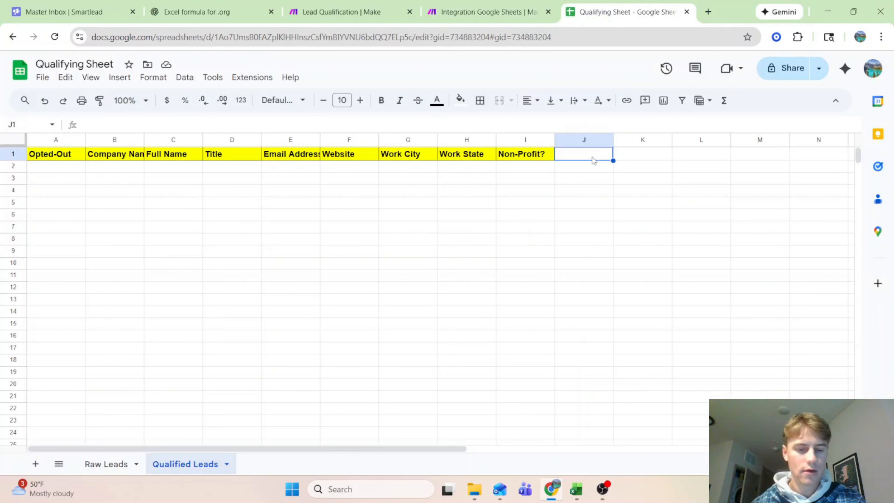
{"action": "type", "text": "Sent"}
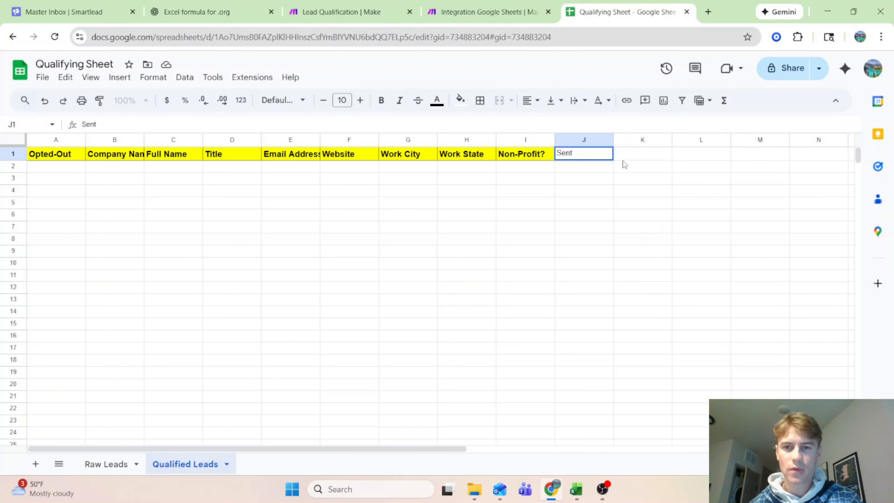
{"action": "left_click", "coordinate": [642, 251]}
{"action": "left_click", "coordinate": [585, 154]}
{"action": "left_click", "coordinate": [460, 100]}
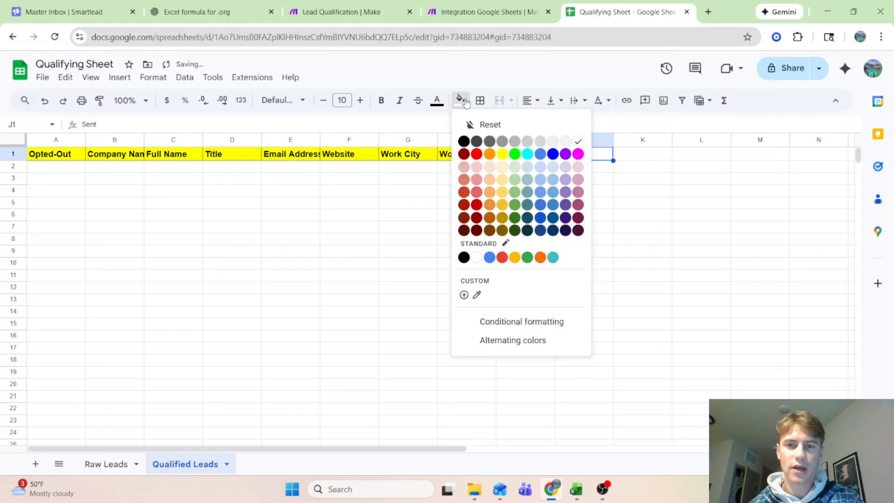
{"action": "left_click", "coordinate": [503, 155]}
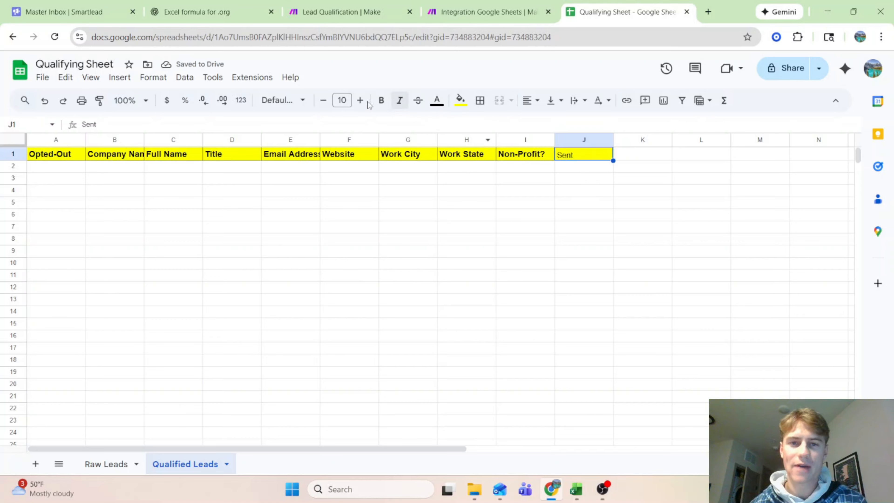
{"action": "left_click", "coordinate": [381, 100]}
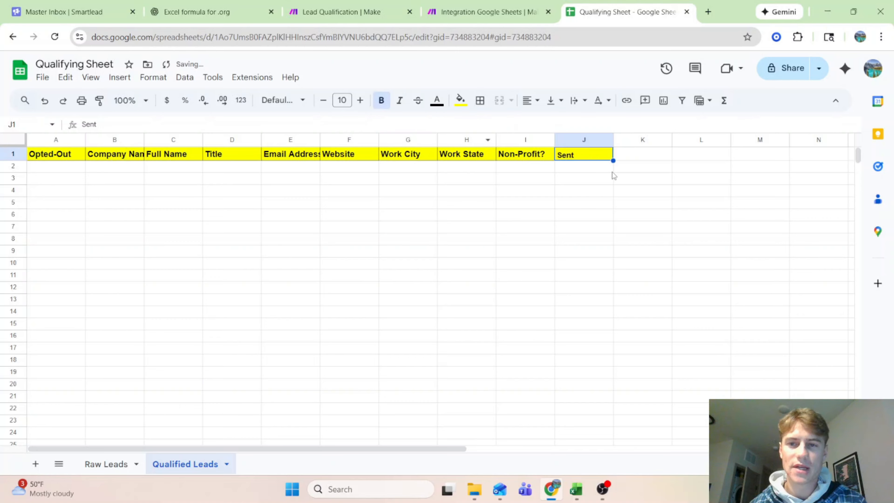
Enter SENT as a sample value in cell J2 of Qualified Leads and clear it again.
{"action": "left_click", "coordinate": [589, 171]}
{"action": "type", "text": "SENT"}
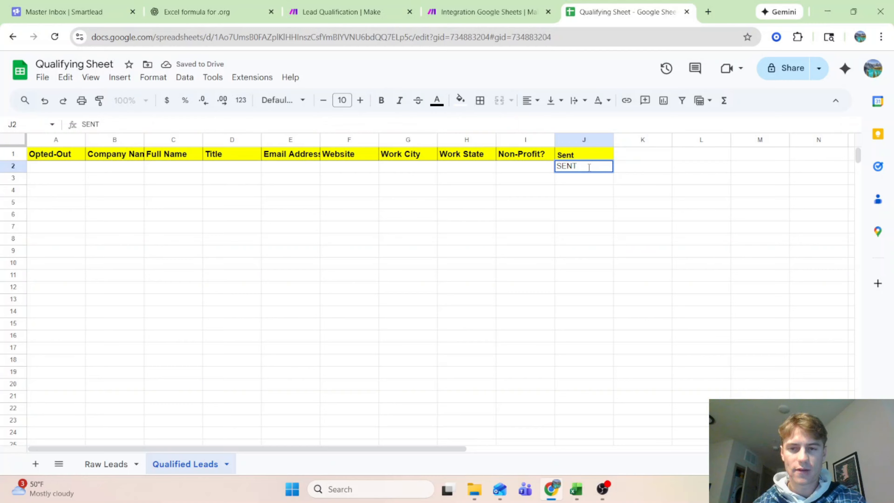
{"action": "key", "text": "Return"}
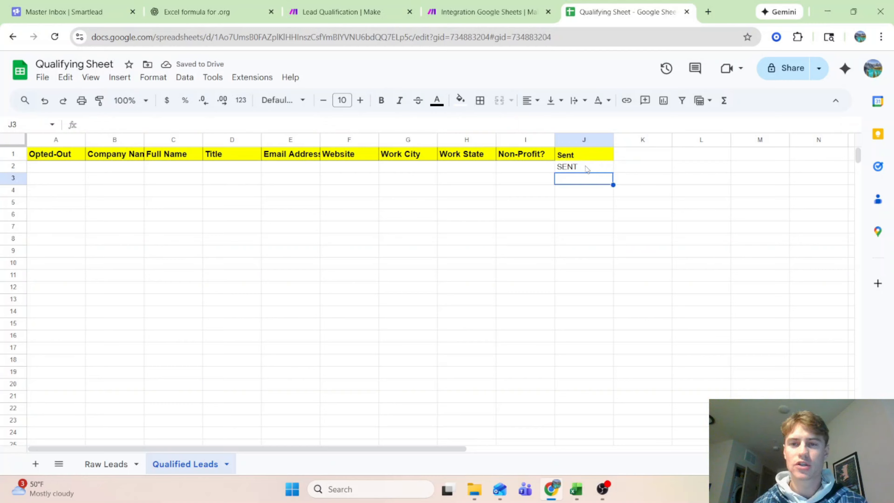
{"action": "left_click", "coordinate": [587, 169]}
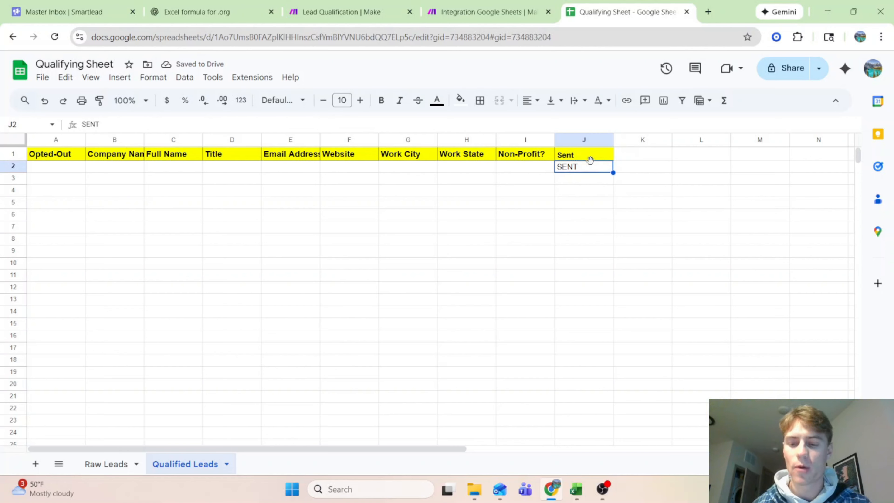
{"action": "key", "text": "Delete"}
Copy the Sent column from Qualified Leads into column J of Raw Leads.
{"action": "left_click", "coordinate": [590, 138]}
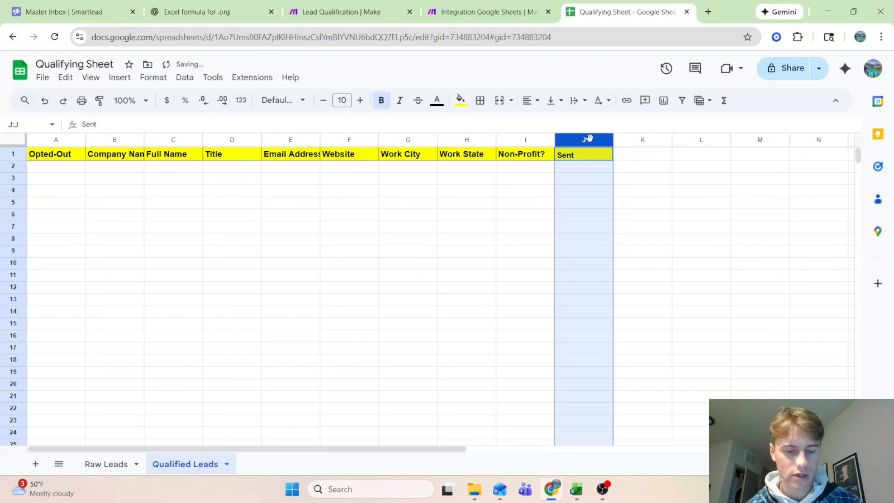
{"action": "left_click", "coordinate": [106, 464]}
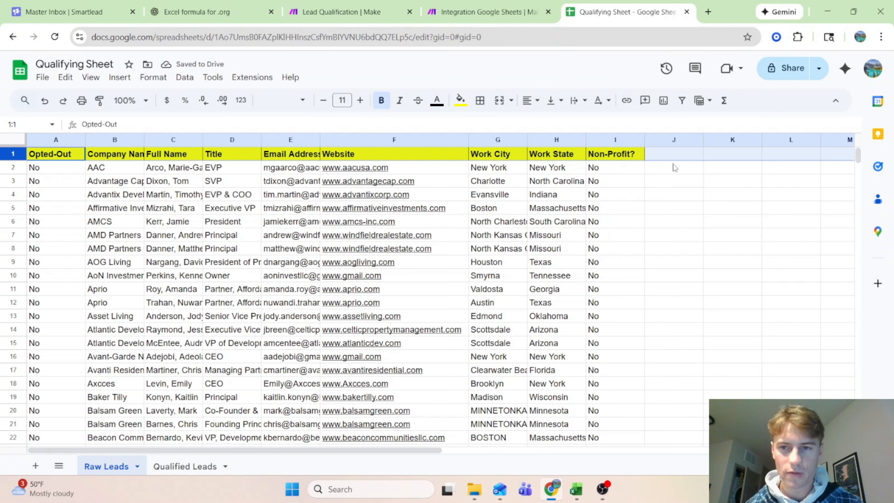
{"action": "left_click", "coordinate": [672, 158]}
{"action": "type", "text": "Sent"}
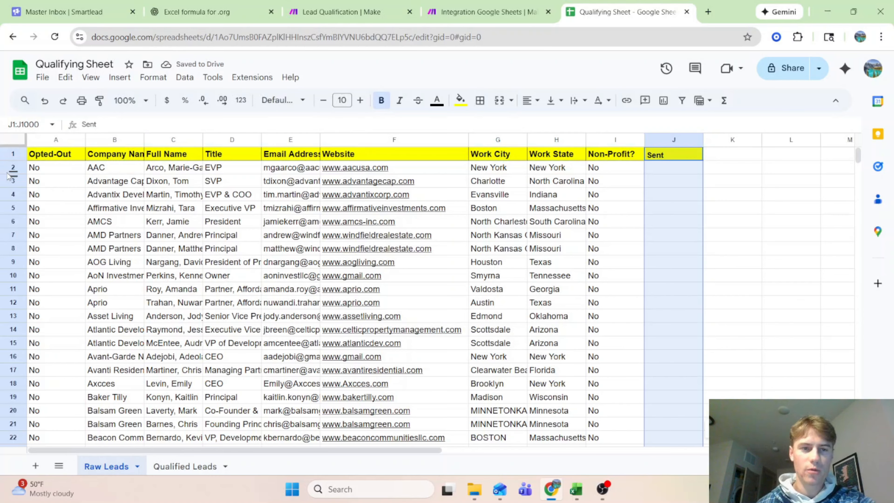
{"action": "left_click", "coordinate": [659, 171]}
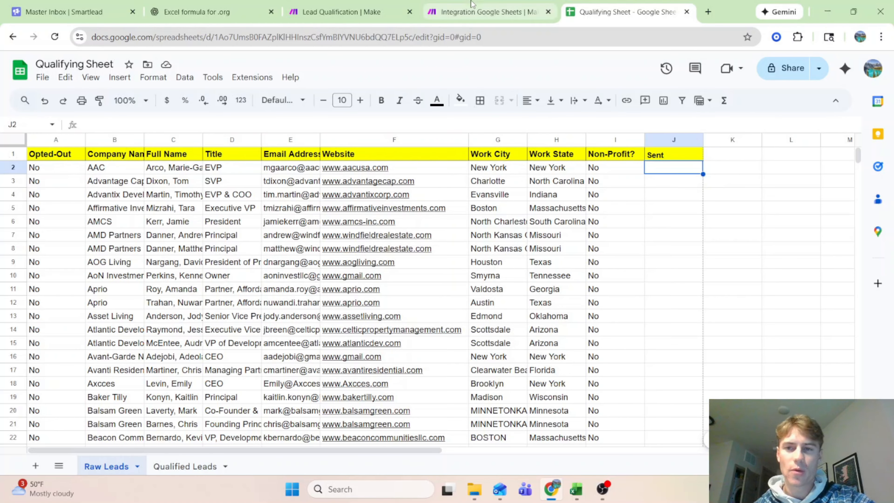
Return to the Make scenario, check the filter columns, then save and reopen the Search Rows module to reload them.
{"action": "left_click", "coordinate": [469, 9]}
{"action": "left_click", "coordinate": [668, 259]}
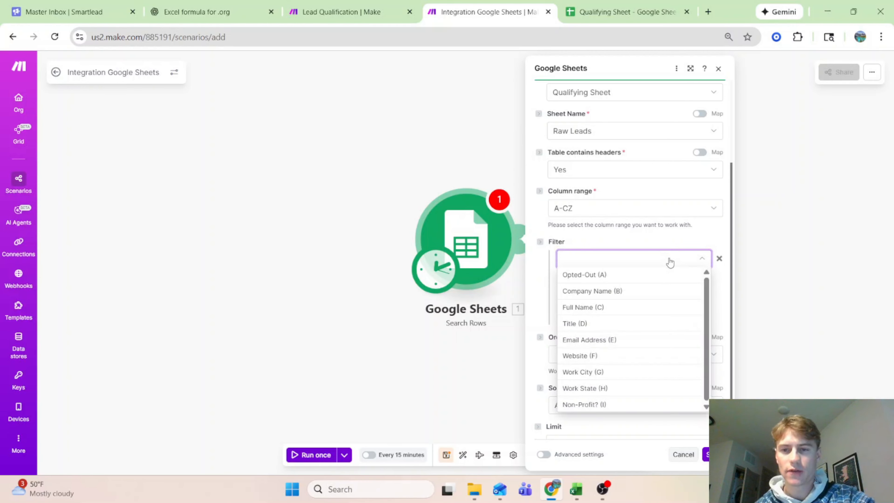
{"action": "left_click", "coordinate": [683, 235]}
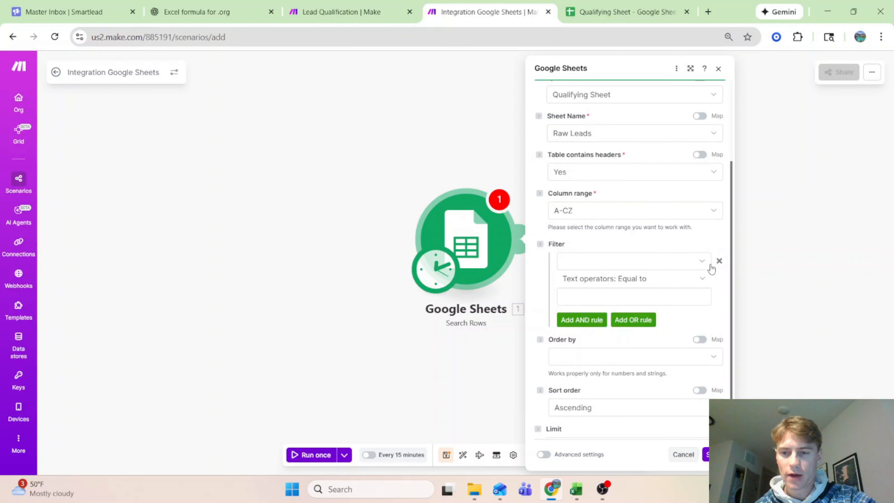
{"action": "scroll", "coordinate": [709, 267], "scroll_direction": "up", "scroll_amount": 3}
{"action": "left_click", "coordinate": [715, 454]}
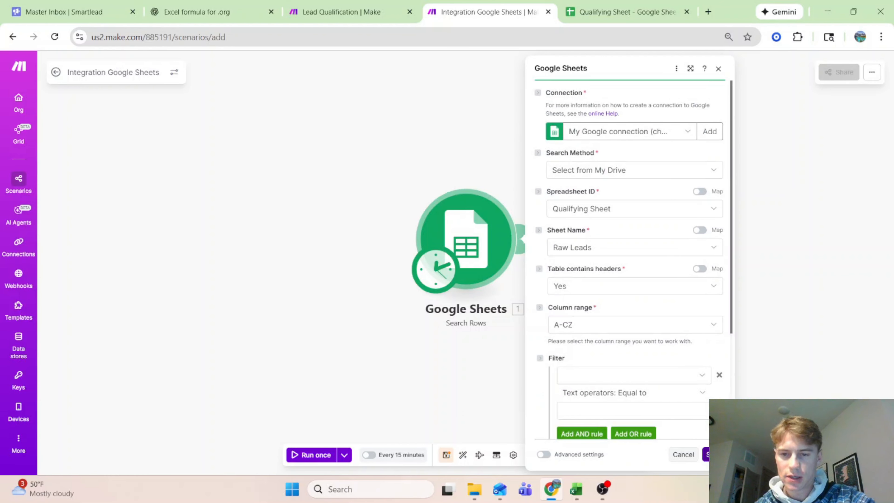
{"action": "left_click", "coordinate": [474, 248]}
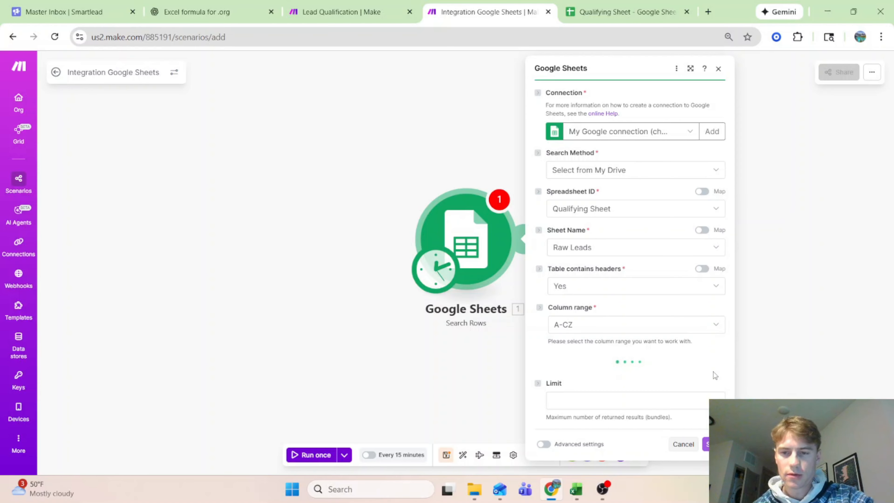
Set the Search Rows filter to column Sent (J) with the basic operator Does not exist.
{"action": "scroll", "coordinate": [712, 336], "scroll_direction": "down", "scroll_amount": 2}
{"action": "left_click", "coordinate": [684, 318]}
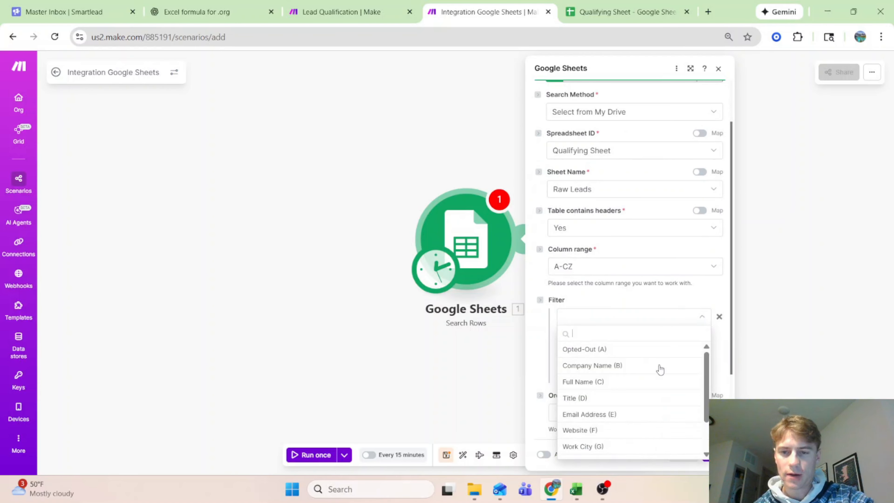
{"action": "scroll", "coordinate": [654, 398], "scroll_direction": "down", "scroll_amount": 2}
{"action": "left_click", "coordinate": [602, 464]}
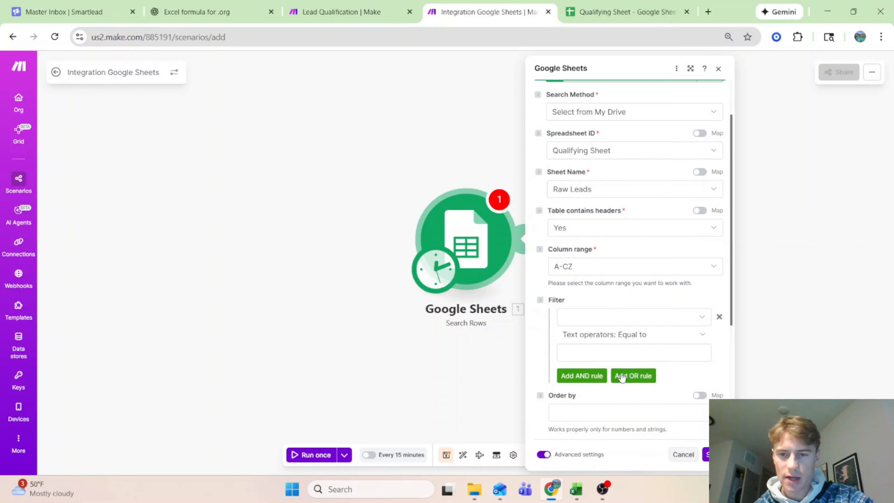
{"action": "left_click", "coordinate": [684, 319]}
{"action": "left_click", "coordinate": [571, 451]}
{"action": "left_click", "coordinate": [638, 334]}
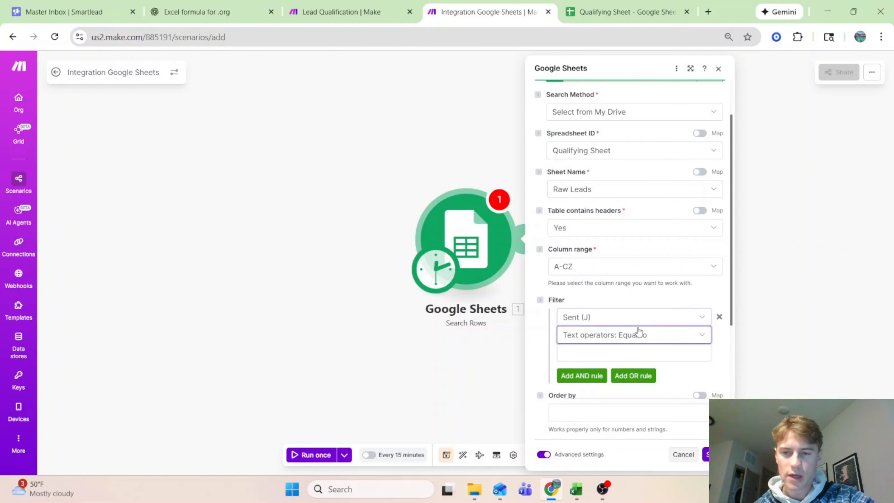
{"action": "left_click", "coordinate": [601, 394]}
Limit the Search Rows module to 1 returned result and save its settings.
{"action": "scroll", "coordinate": [600, 399], "scroll_direction": "down", "scroll_amount": 4}
{"action": "scroll", "coordinate": [657, 254], "scroll_direction": "down", "scroll_amount": 1}
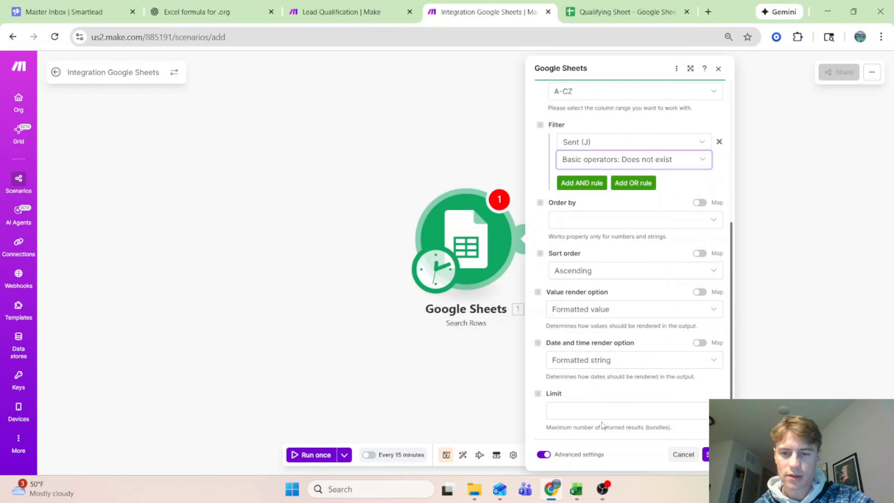
{"action": "left_click", "coordinate": [600, 413]}
{"action": "type", "text": "1"}
{"action": "left_click", "coordinate": [627, 391]}
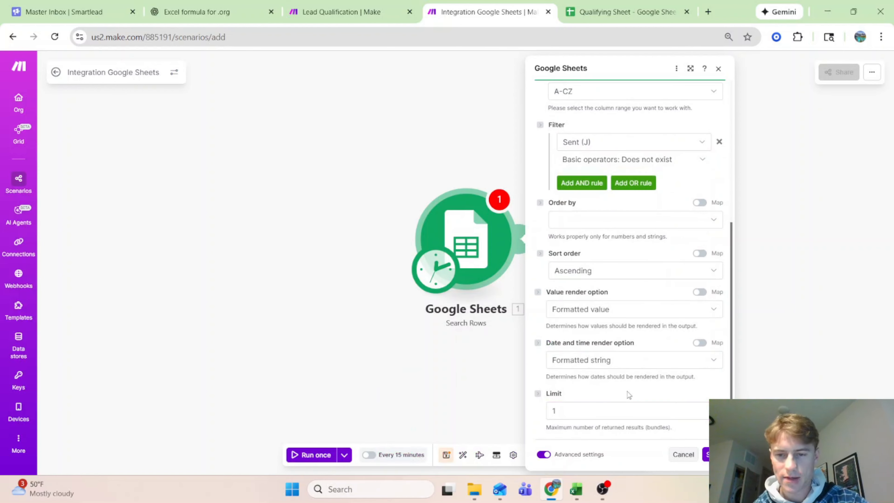
{"action": "left_click", "coordinate": [712, 454]}
{"action": "left_click_drag", "start_coordinate": [758, 277], "coordinate": [632, 294]}
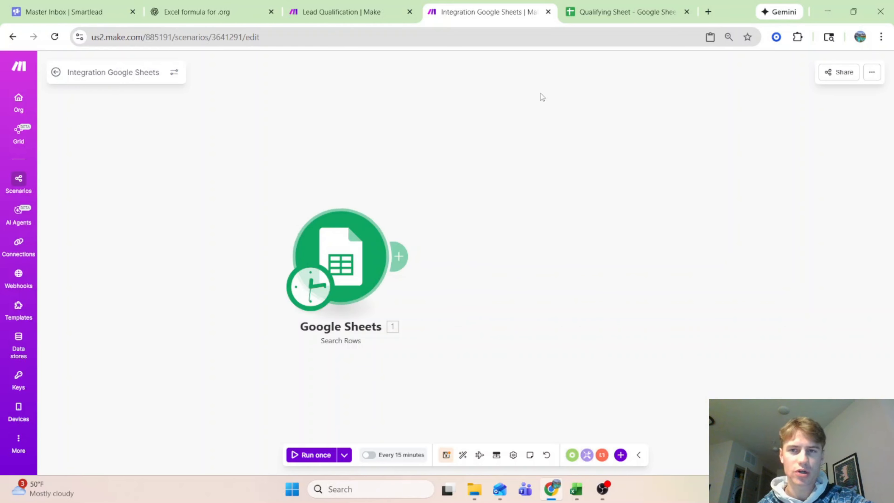
Switch to the Qualifying Sheet and examine the first lead row and the Sent column in Raw Leads.
{"action": "left_click", "coordinate": [680, 5]}
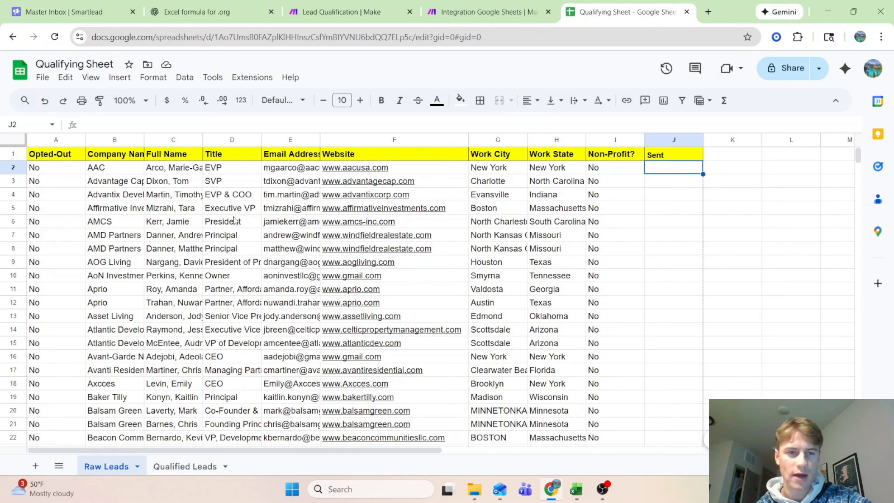
{"action": "left_click", "coordinate": [103, 166]}
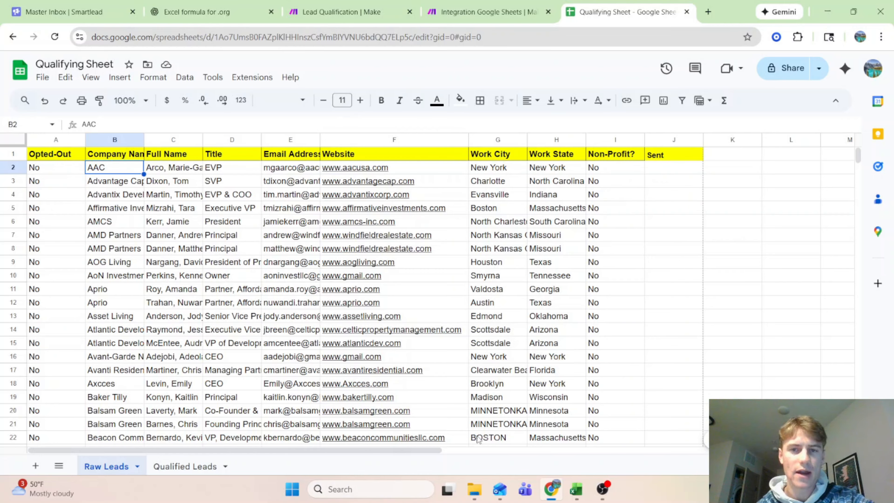
{"action": "mouse_move", "coordinate": [443, 382]}
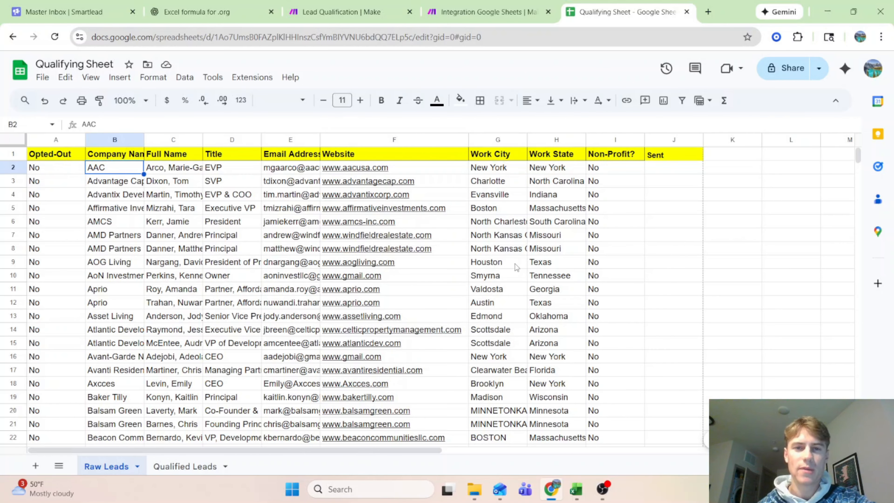
Switch to the Lead Qualification scenario and examine its flow from the webhook through the routers to the qualification and Google Sheets modules.
{"action": "left_click", "coordinate": [493, 7]}
{"action": "left_click", "coordinate": [359, 5]}
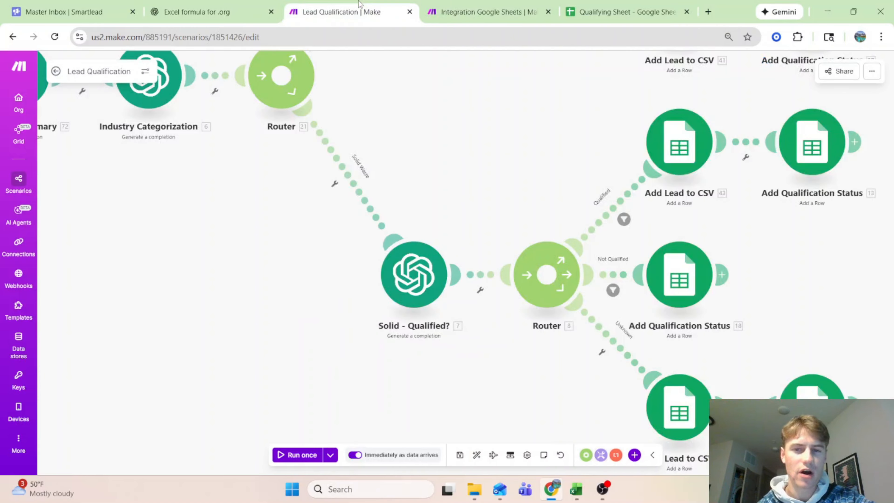
{"action": "scroll", "coordinate": [394, 248], "scroll_direction": "down", "scroll_amount": 3}
{"action": "scroll", "coordinate": [372, 288], "scroll_direction": "down", "scroll_amount": 5}
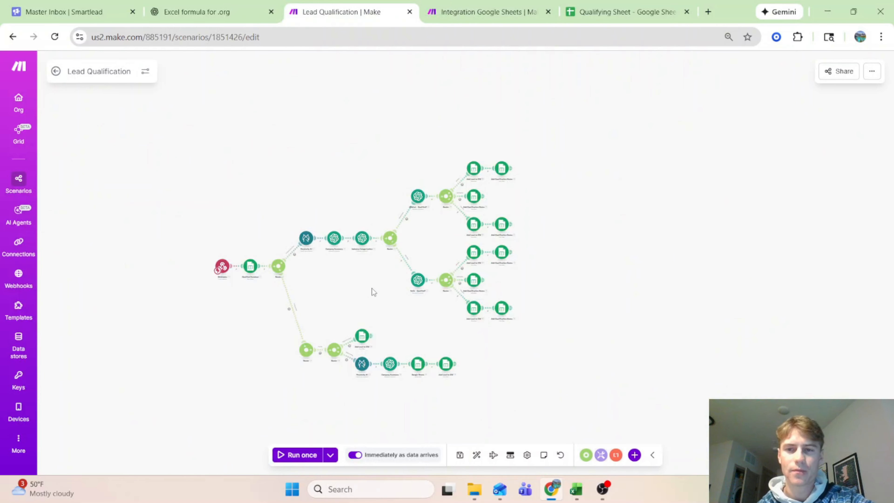
{"action": "scroll", "coordinate": [362, 271], "scroll_direction": "up", "scroll_amount": 5}
{"action": "left_click_drag", "start_coordinate": [413, 222], "coordinate": [377, 358]}
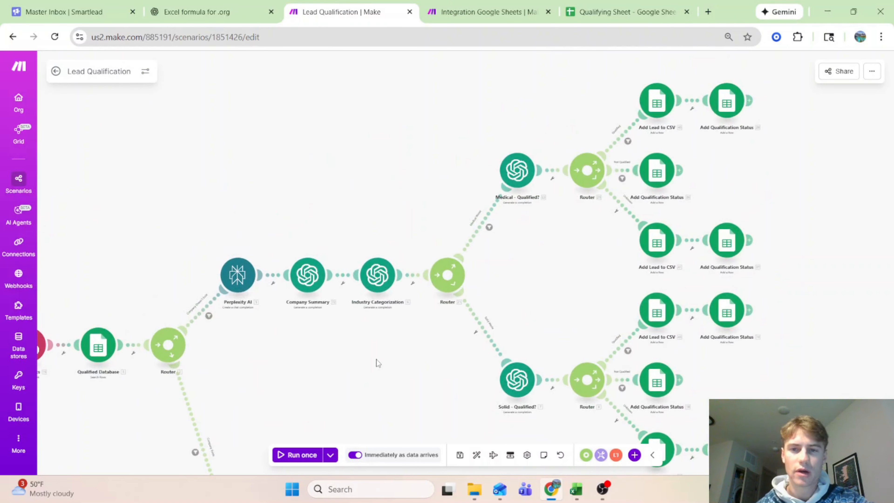
{"action": "left_click_drag", "start_coordinate": [613, 258], "coordinate": [561, 265]}
{"action": "left_click_drag", "start_coordinate": [455, 351], "coordinate": [472, 254]}
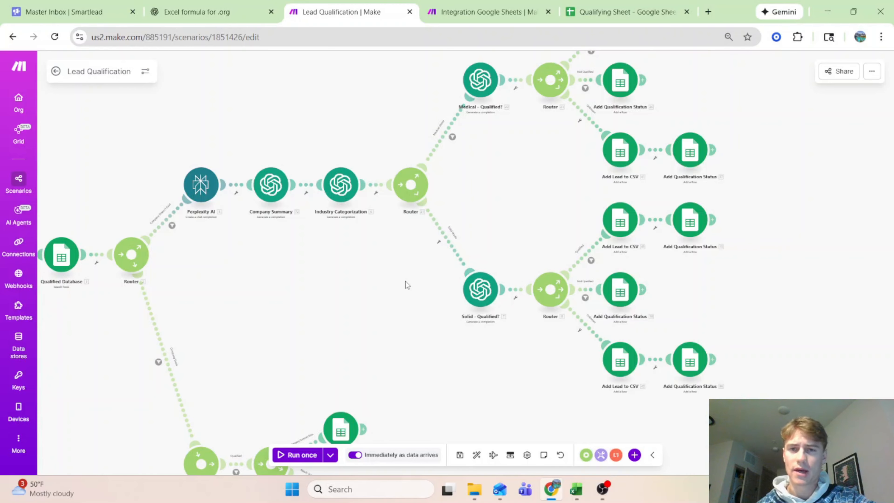
{"action": "scroll", "coordinate": [398, 291], "scroll_direction": "down", "scroll_amount": 2}
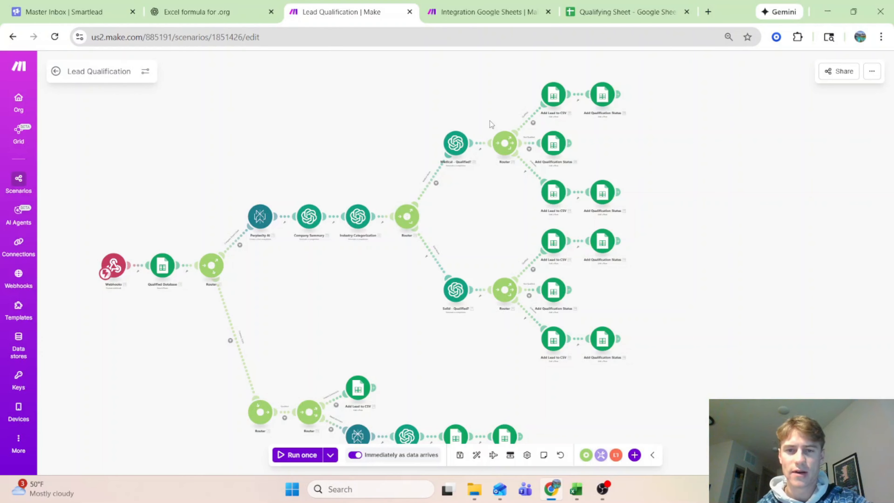
{"action": "left_click_drag", "start_coordinate": [458, 232], "coordinate": [458, 222]}
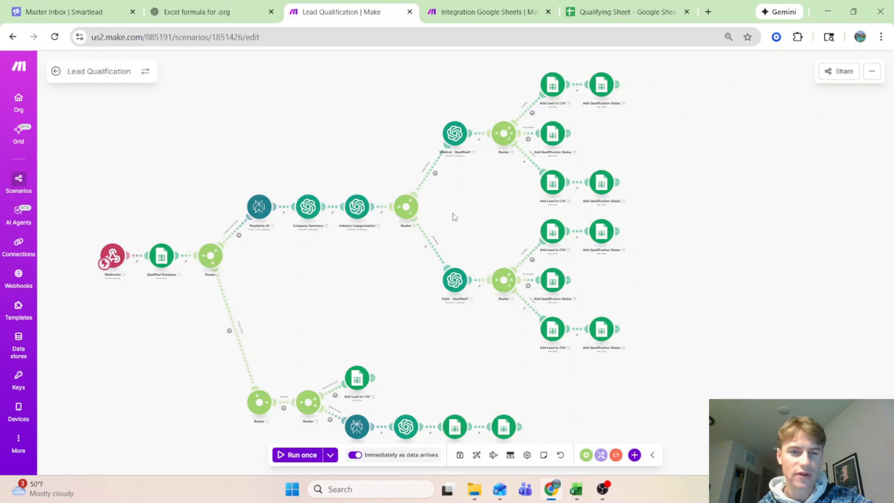
Copy the Perplexity AI module from Lead Qualification and connect it after the Search Rows module in the Integration Google Sheets scenario.
{"action": "scroll", "coordinate": [324, 233], "scroll_direction": "up", "scroll_amount": 5}
{"action": "scroll", "coordinate": [438, 336], "scroll_direction": "up", "scroll_amount": 2}
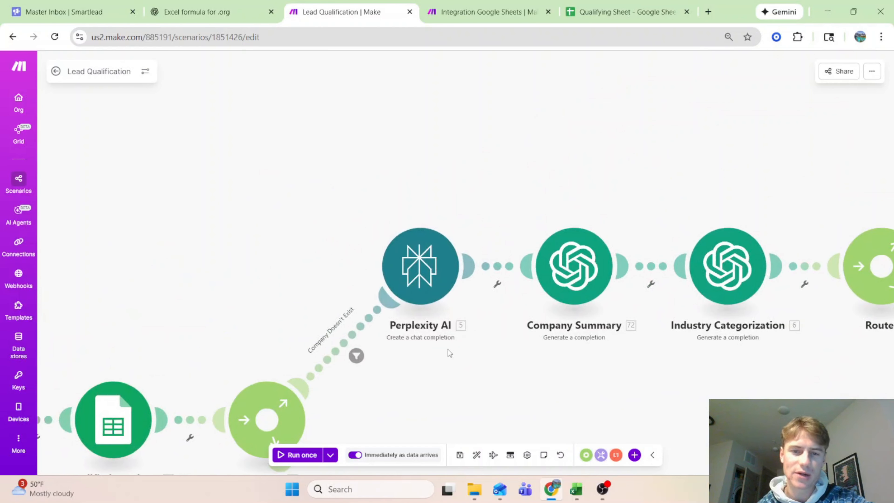
{"action": "right_click", "coordinate": [434, 274]}
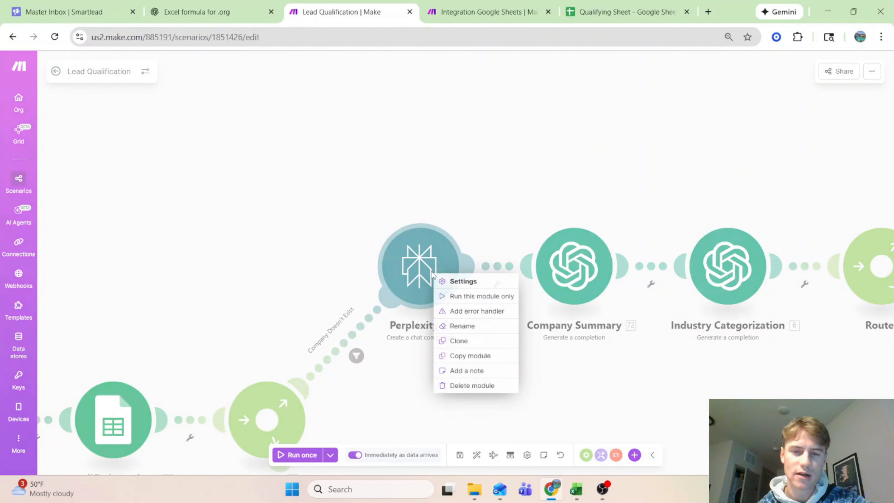
{"action": "left_click", "coordinate": [497, 363]}
{"action": "left_click", "coordinate": [491, 7]}
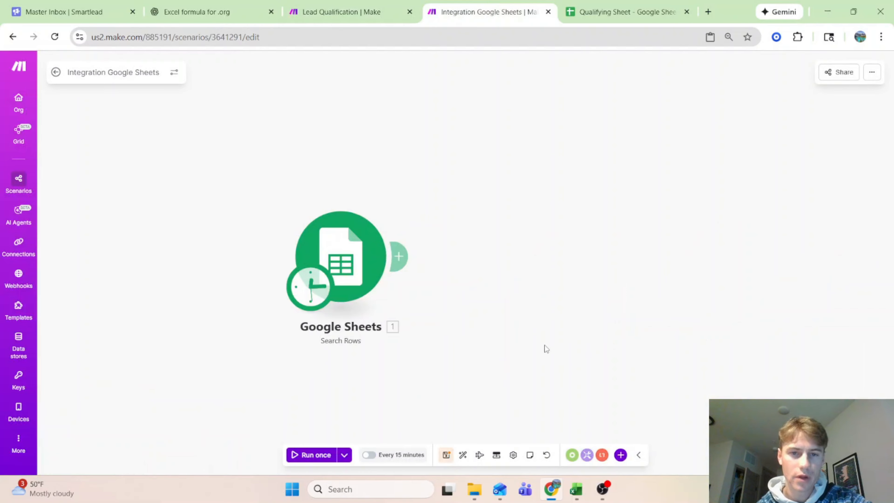
{"action": "key", "text": "ctrl+v"}
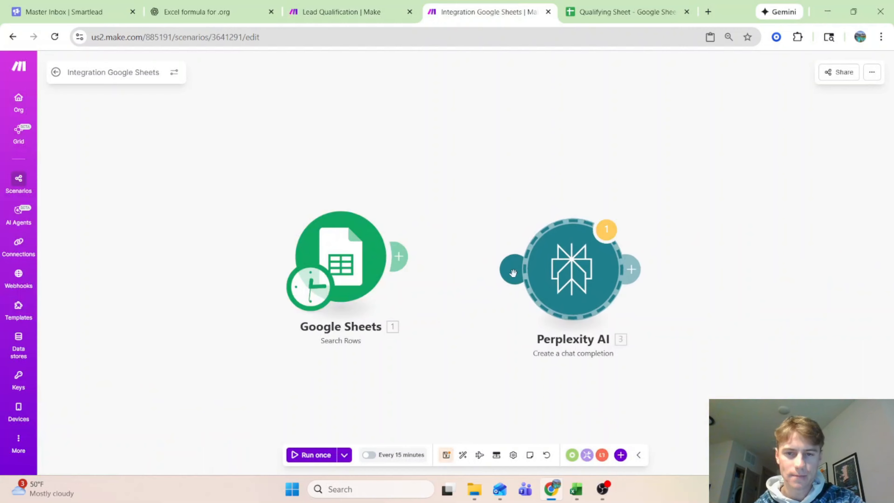
{"action": "left_click_drag", "start_coordinate": [540, 259], "coordinate": [495, 245]}
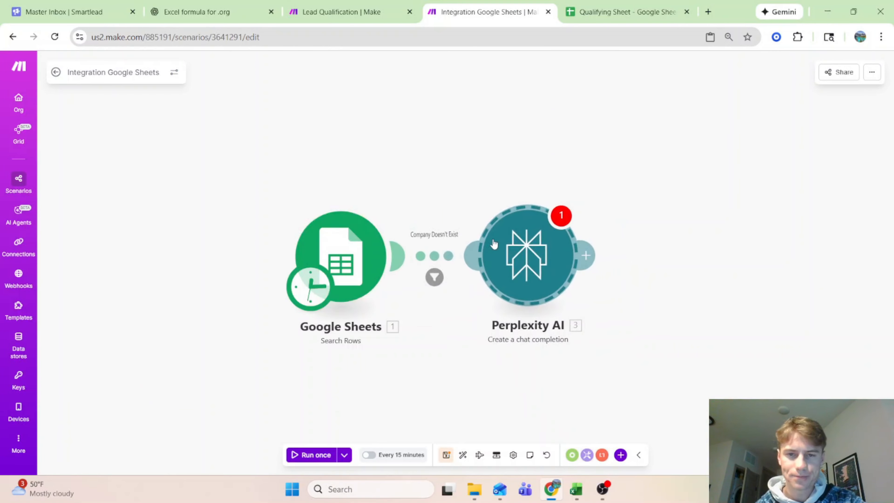
Clear the Company Doesn't Exist filter between Google Sheets and Perplexity AI, and save the scenario.
{"action": "left_click", "coordinate": [448, 259]}
{"action": "left_click", "coordinate": [666, 256]}
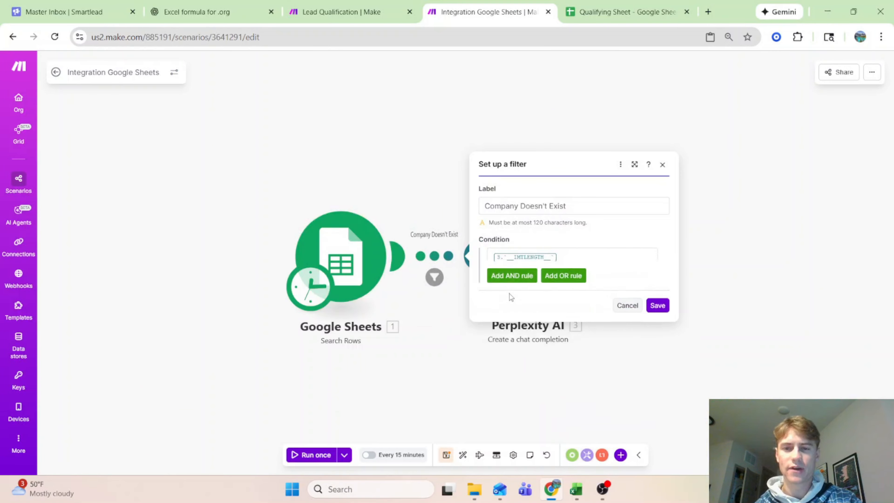
{"action": "triple_click", "coordinate": [593, 205]}
{"action": "key", "text": "BackSpace"}
{"action": "left_click", "coordinate": [656, 284]}
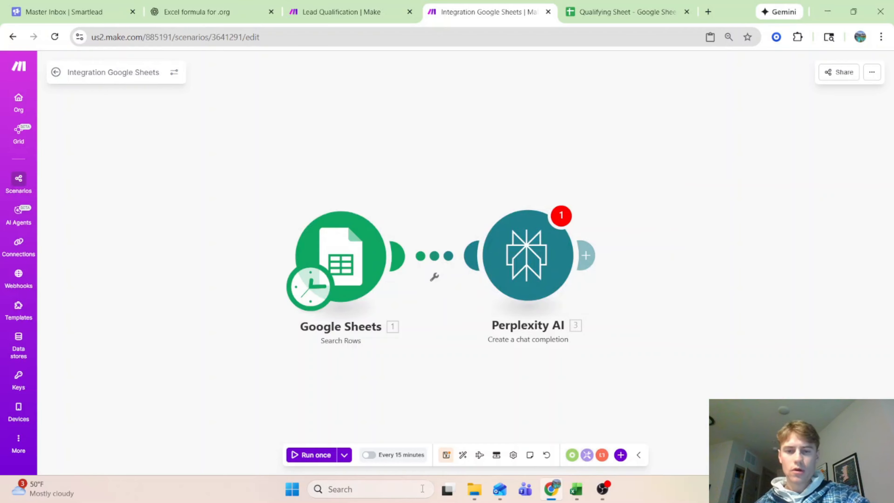
{"action": "left_click", "coordinate": [446, 456]}
{"action": "left_click", "coordinate": [507, 299]}
In the Perplexity AI prompt, replace the old company and website variables with Company Name (B) and Website (F) from Search Rows.
{"action": "left_click", "coordinate": [527, 255]}
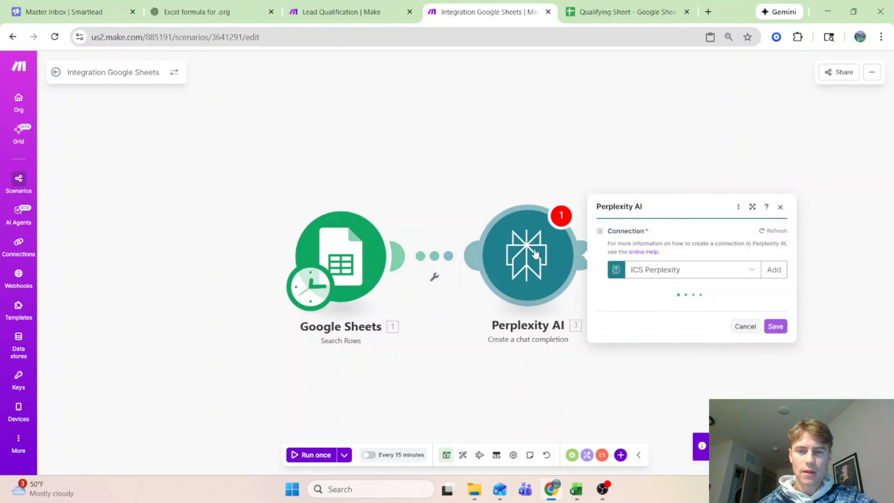
{"action": "scroll", "coordinate": [730, 247], "scroll_direction": "down", "scroll_amount": 2}
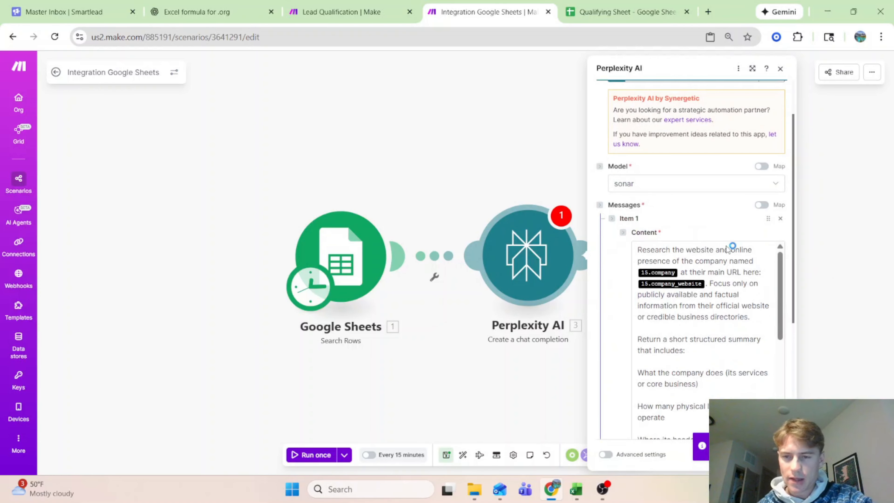
{"action": "left_click", "coordinate": [678, 274]}
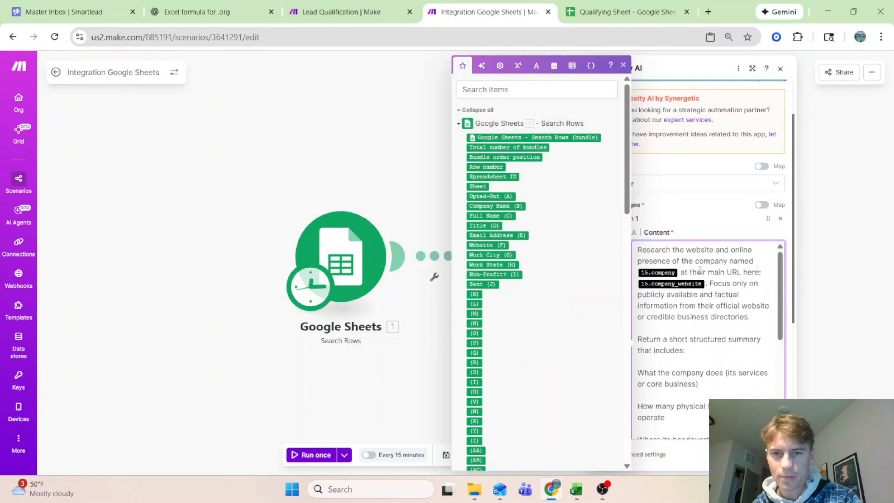
{"action": "key", "text": "BackSpace"}
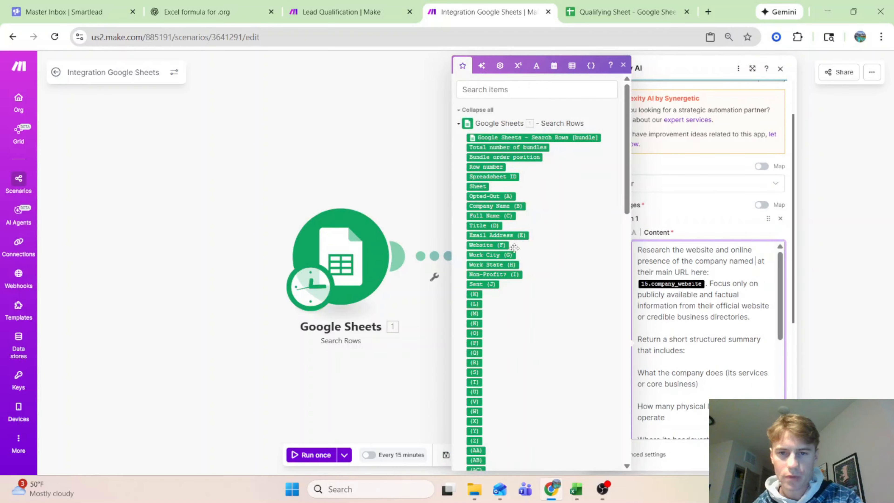
{"action": "left_click", "coordinate": [516, 205]}
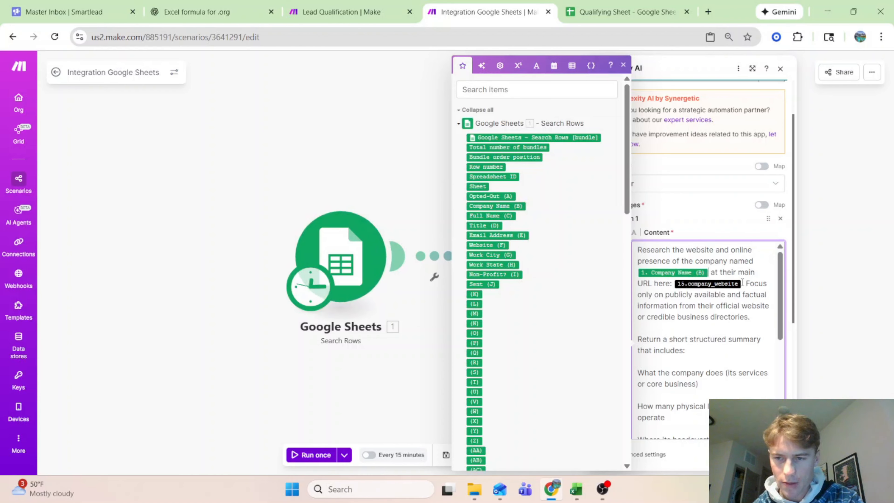
{"action": "key", "text": "BackSpace"}
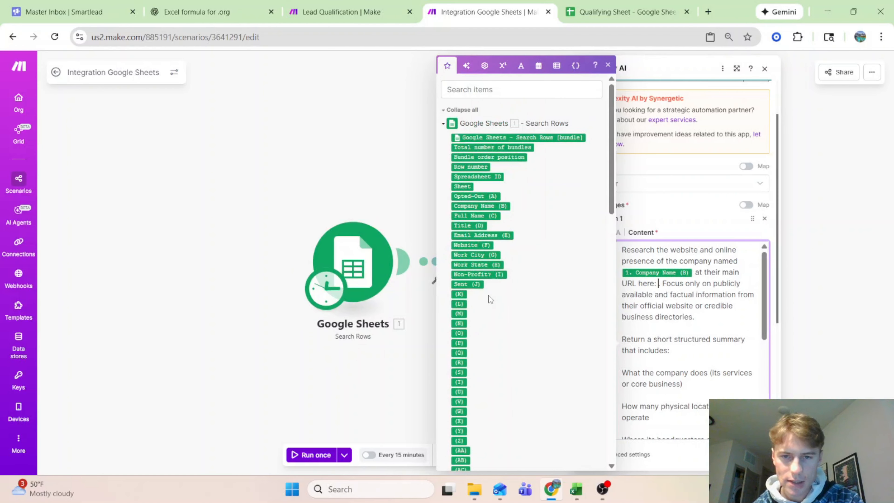
{"action": "scroll", "coordinate": [684, 246], "scroll_direction": "down", "scroll_amount": 8}
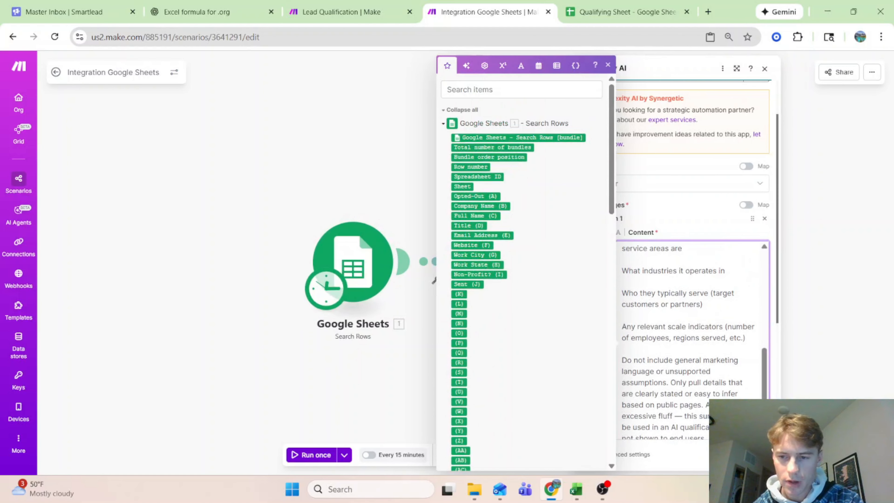
{"action": "left_click", "coordinate": [683, 179]}
Review the Perplexity AI prompt's research instructions, requested summary points, role and remaining module settings.
{"action": "scroll", "coordinate": [701, 293], "scroll_direction": "down", "scroll_amount": 4}
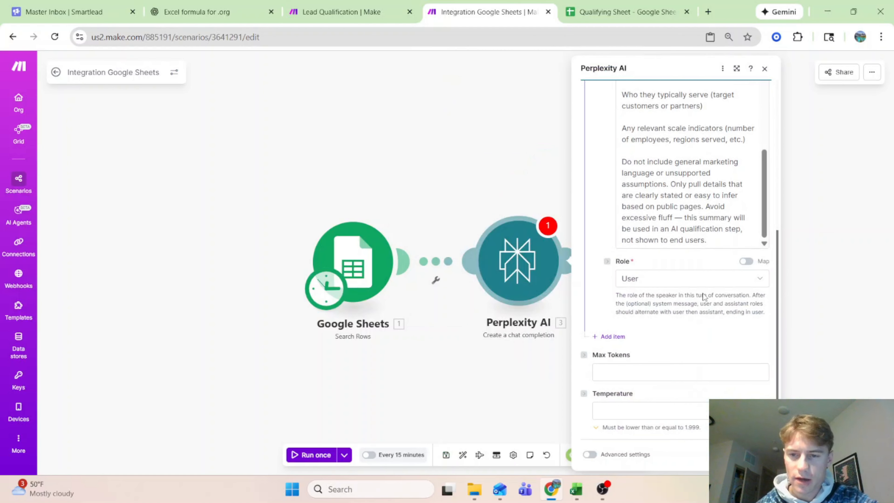
{"action": "scroll", "coordinate": [702, 374], "scroll_direction": "up", "scroll_amount": 5}
{"action": "scroll", "coordinate": [695, 372], "scroll_direction": "down", "scroll_amount": 2}
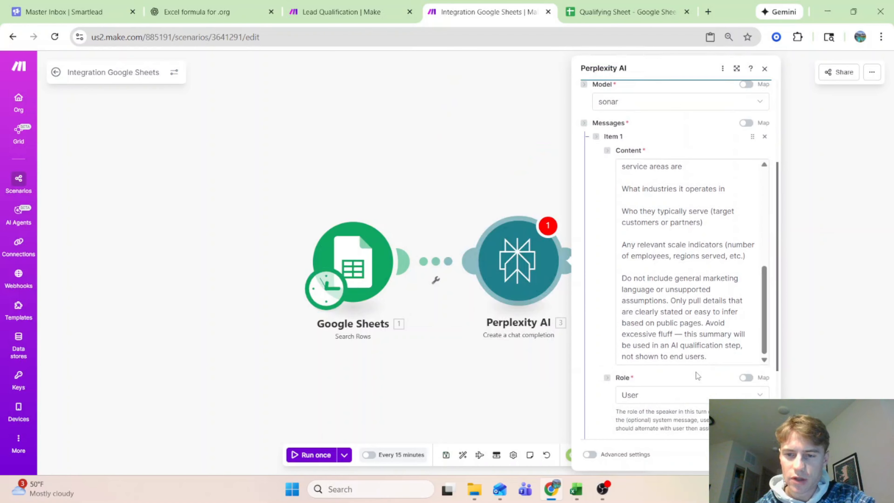
{"action": "scroll", "coordinate": [695, 372], "scroll_direction": "up", "scroll_amount": 4}
{"action": "scroll", "coordinate": [682, 214], "scroll_direction": "down", "scroll_amount": 4}
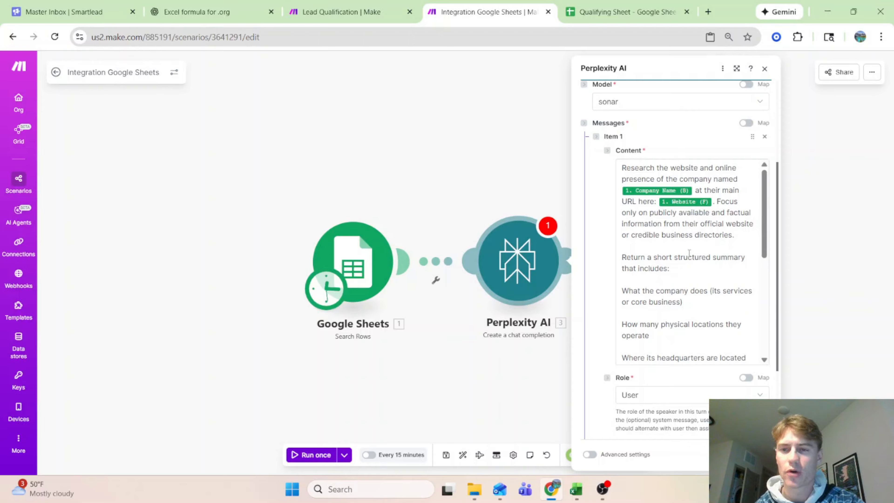
{"action": "scroll", "coordinate": [687, 242], "scroll_direction": "down", "scroll_amount": 2}
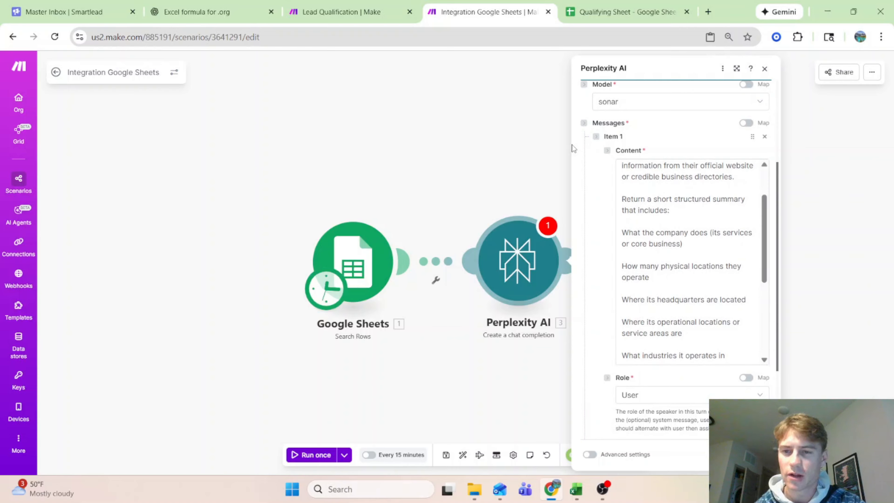
{"action": "scroll", "coordinate": [684, 181], "scroll_direction": "down", "scroll_amount": 2}
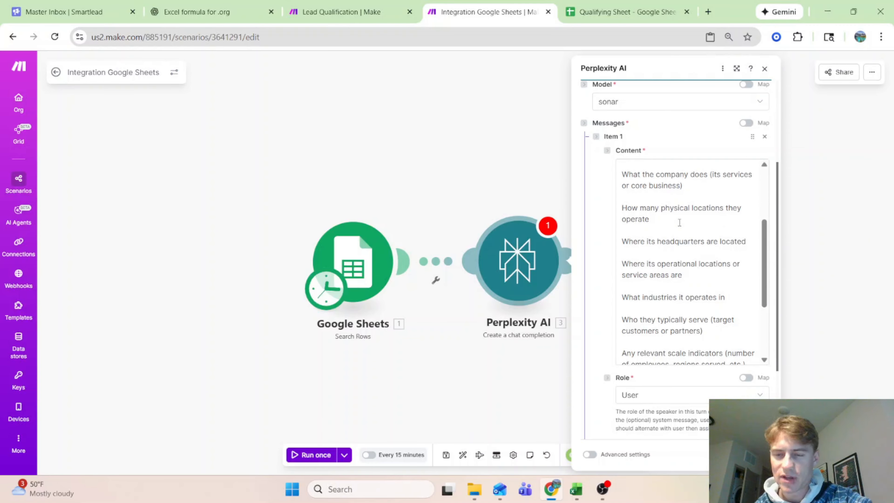
{"action": "scroll", "coordinate": [679, 243], "scroll_direction": "down", "scroll_amount": 2}
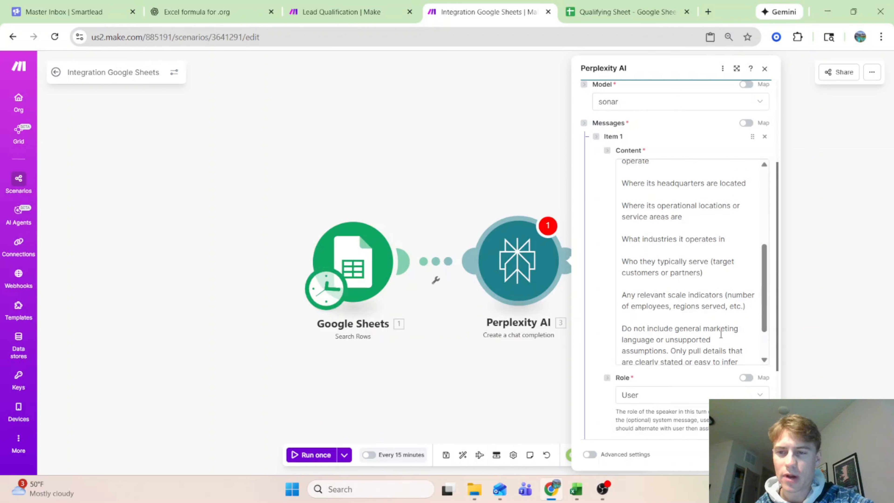
{"action": "scroll", "coordinate": [731, 305], "scroll_direction": "down", "scroll_amount": 6}
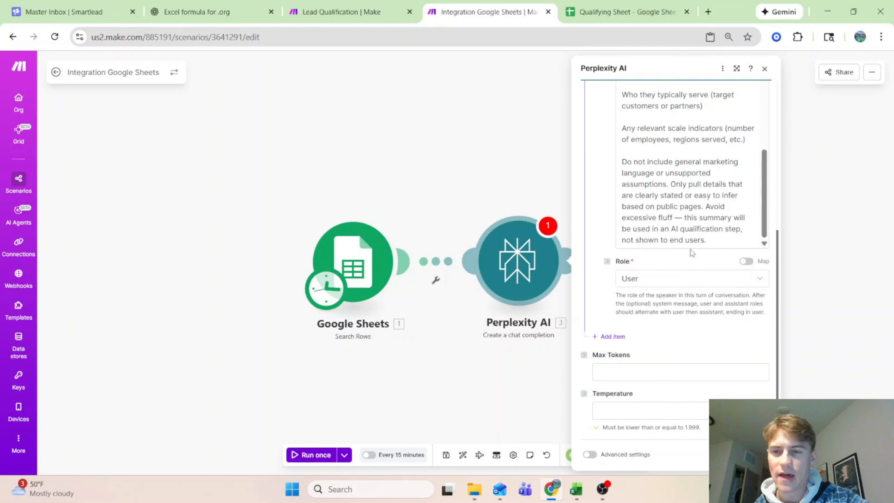
{"action": "scroll", "coordinate": [699, 288], "scroll_direction": "up", "scroll_amount": 6}
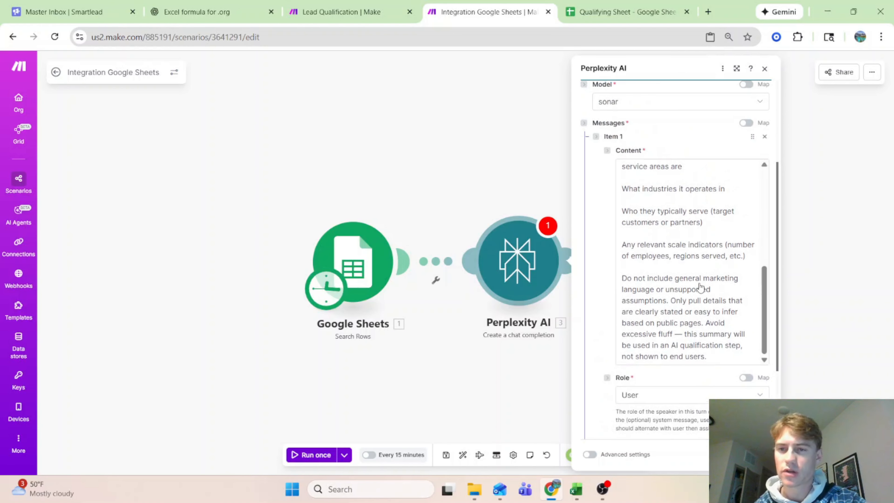
{"action": "scroll", "coordinate": [690, 315], "scroll_direction": "up", "scroll_amount": 1}
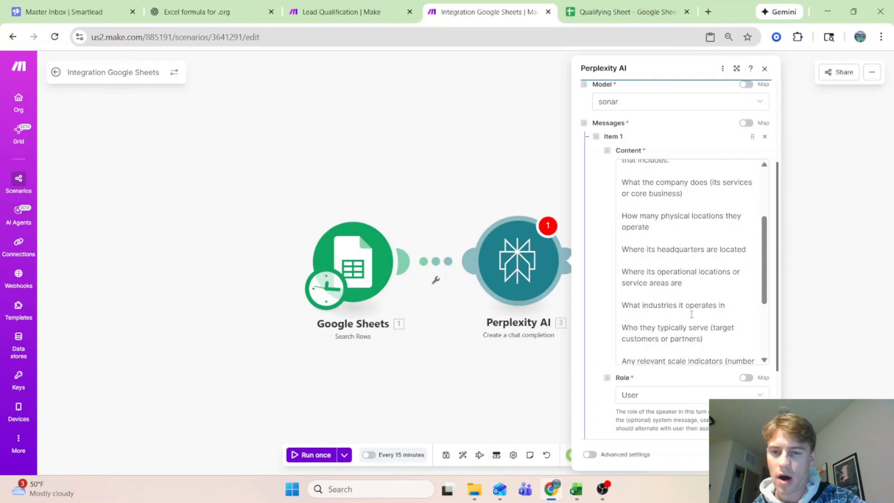
{"action": "scroll", "coordinate": [671, 297], "scroll_direction": "down", "scroll_amount": 3}
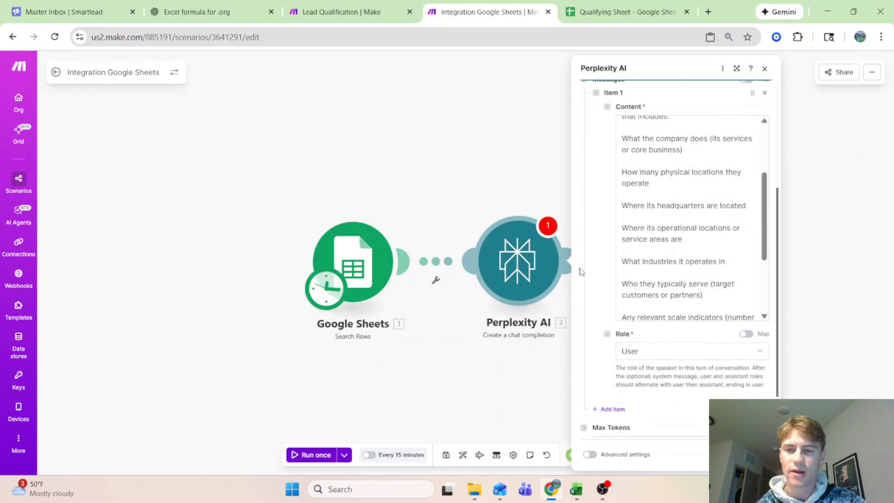
Save the Perplexity AI module settings and the Integration Google Sheets scenario.
{"action": "left_click", "coordinate": [756, 454]}
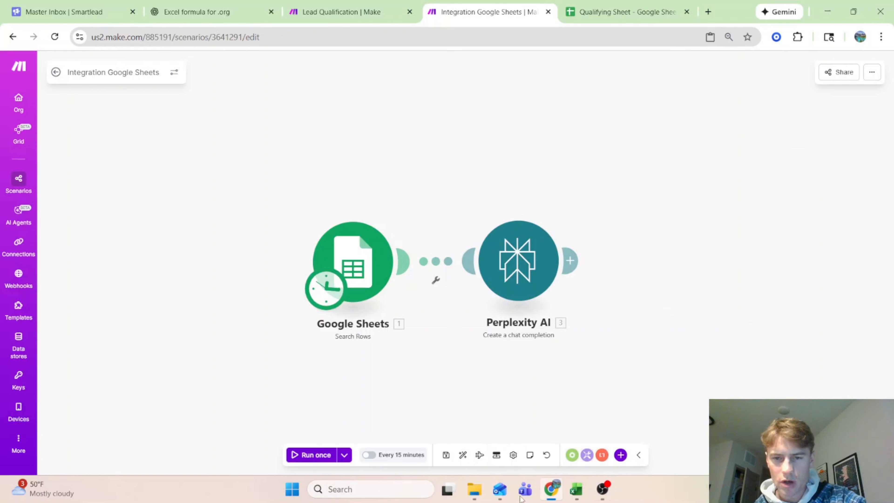
{"action": "left_click", "coordinate": [446, 455]}
{"action": "left_click_drag", "start_coordinate": [724, 312], "coordinate": [700, 300]}
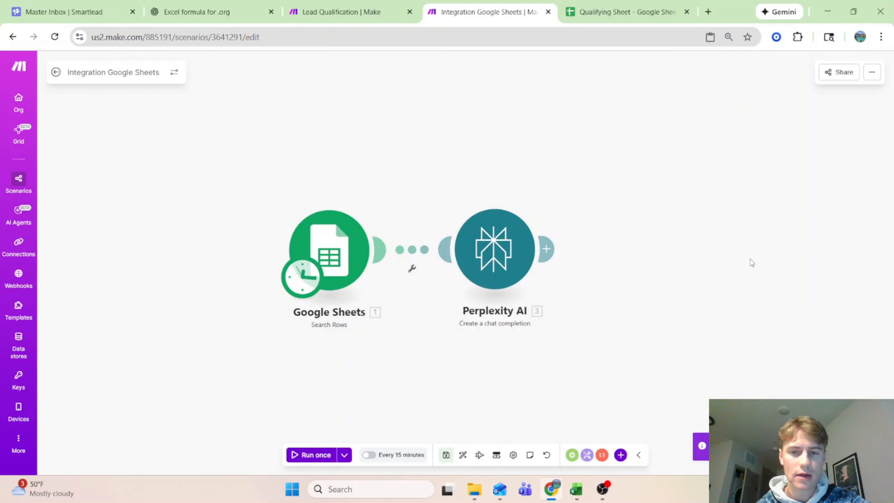
Switch to the Lead Qualification scenario and copy the Solid - Qualified? module on the Solid Waste route.
{"action": "left_click", "coordinate": [366, 12]}
{"action": "scroll", "coordinate": [395, 299], "scroll_direction": "down", "scroll_amount": 3}
{"action": "left_click_drag", "start_coordinate": [544, 298], "coordinate": [424, 379]}
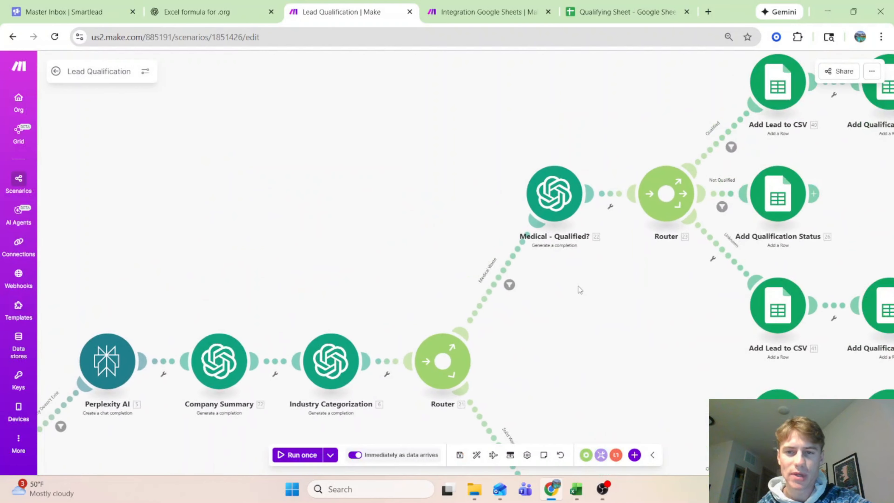
{"action": "left_click_drag", "start_coordinate": [594, 331], "coordinate": [566, 140]}
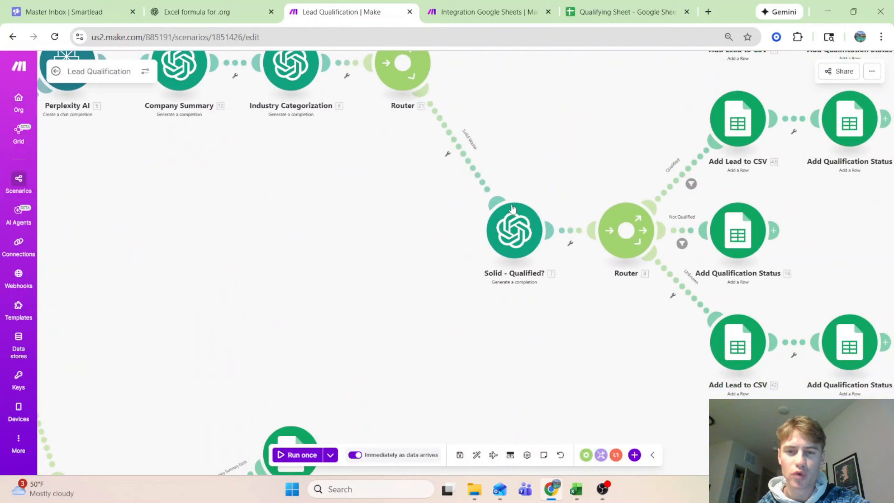
{"action": "right_click", "coordinate": [513, 234]}
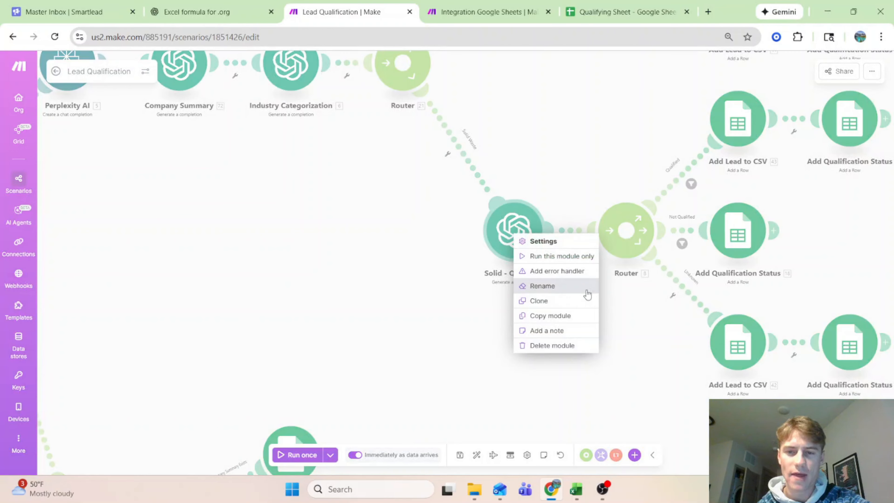
{"action": "left_click", "coordinate": [570, 315]}
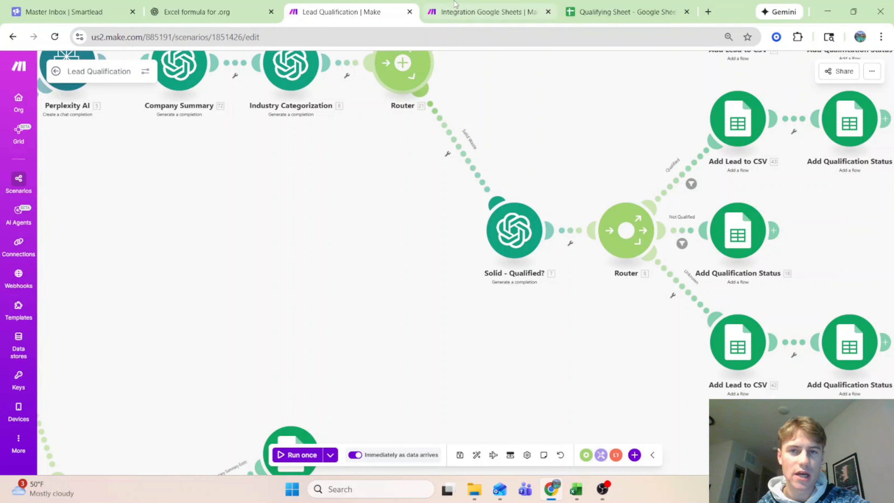
Paste the copied Solid - Qualified? module after Perplexity AI in the Integration Google Sheets scenario.
{"action": "left_click", "coordinate": [487, 12]}
{"action": "right_click", "coordinate": [485, 240]}
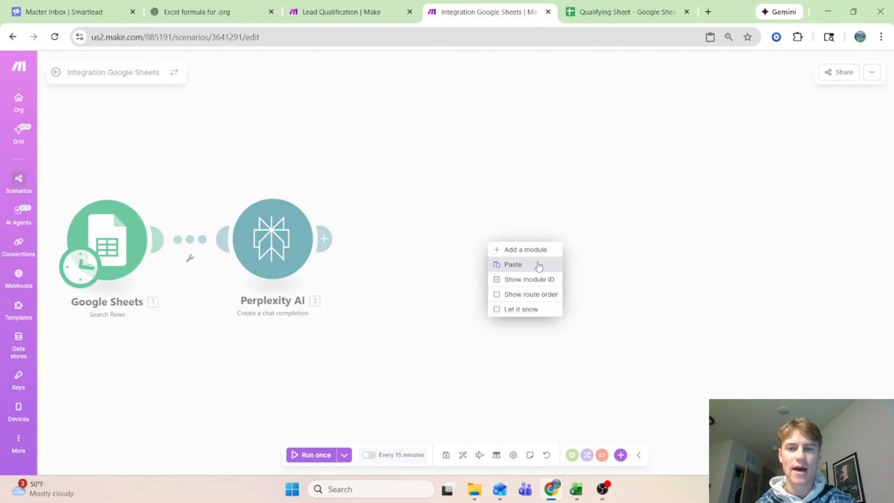
{"action": "left_click", "coordinate": [539, 265]}
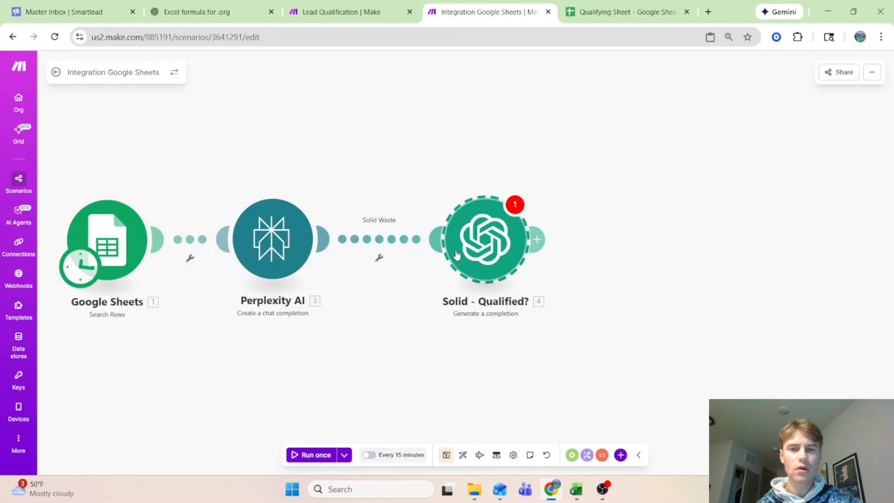
Clear the Solid Waste label from the filter between Perplexity AI and Solid - Qualified?, and save the scenario despite warnings.
{"action": "left_click", "coordinate": [376, 243]}
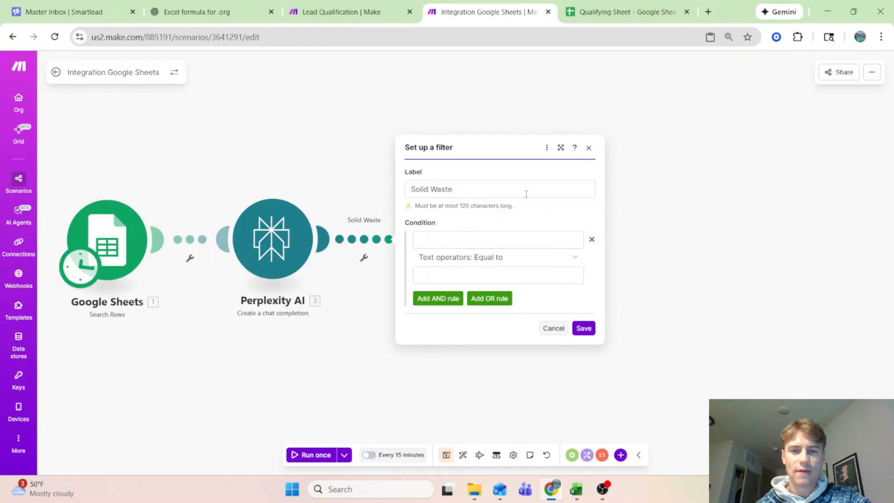
{"action": "left_click_drag", "start_coordinate": [526, 193], "coordinate": [296, 190]}
{"action": "key", "text": "BackSpace"}
{"action": "left_click", "coordinate": [582, 327]}
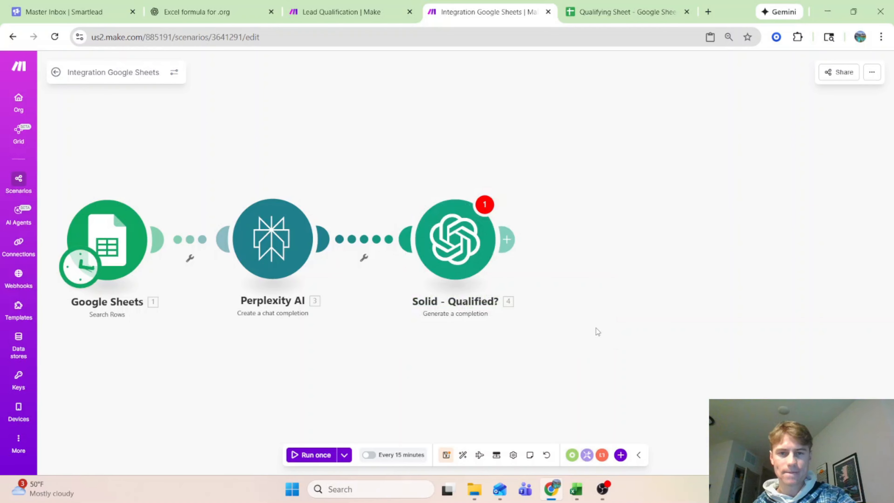
{"action": "left_click", "coordinate": [446, 454]}
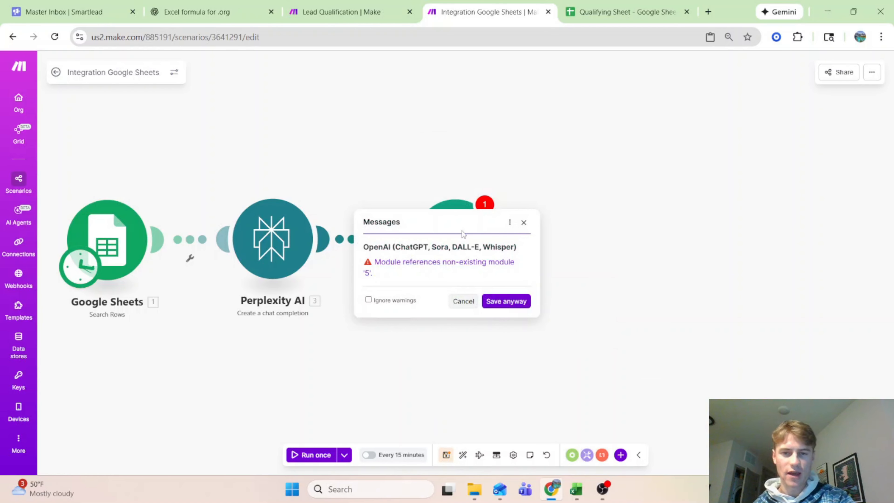
{"action": "left_click", "coordinate": [519, 305]}
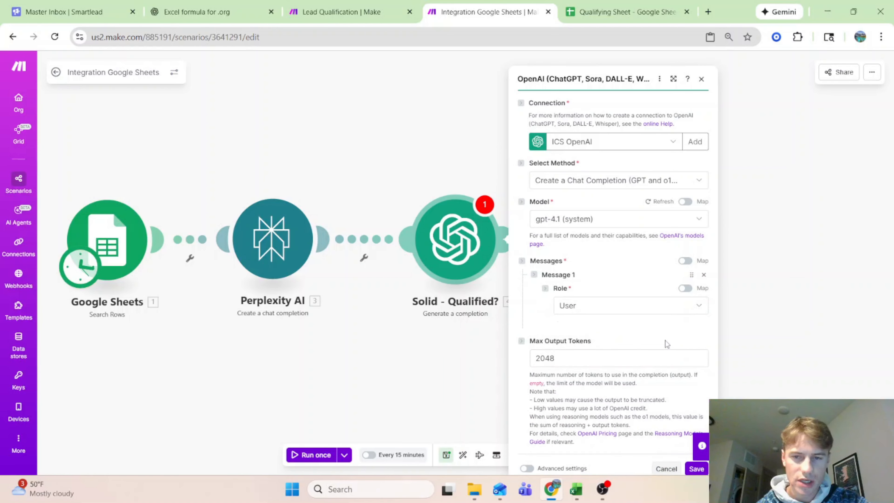
Remove the outdated module 5 message content variable from the company summary line of the Solid - Qualified? prompt.
{"action": "scroll", "coordinate": [625, 205], "scroll_direction": "down", "scroll_amount": 8}
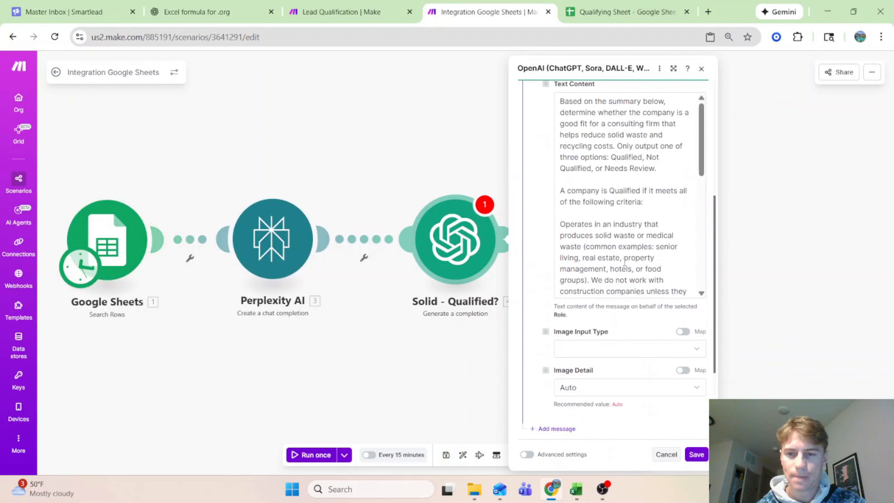
{"action": "scroll", "coordinate": [625, 204], "scroll_direction": "up", "scroll_amount": 3}
{"action": "scroll", "coordinate": [625, 205], "scroll_direction": "down", "scroll_amount": 5}
{"action": "scroll", "coordinate": [625, 204], "scroll_direction": "down", "scroll_amount": 3}
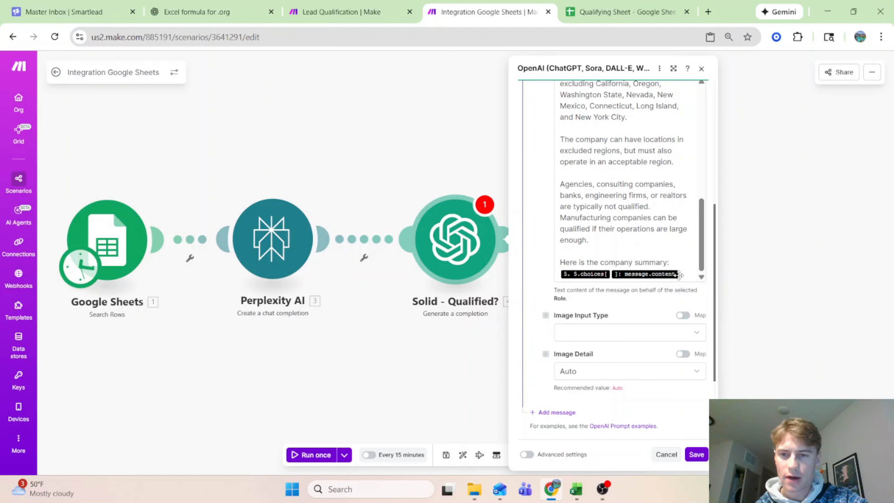
{"action": "left_click", "coordinate": [691, 274]}
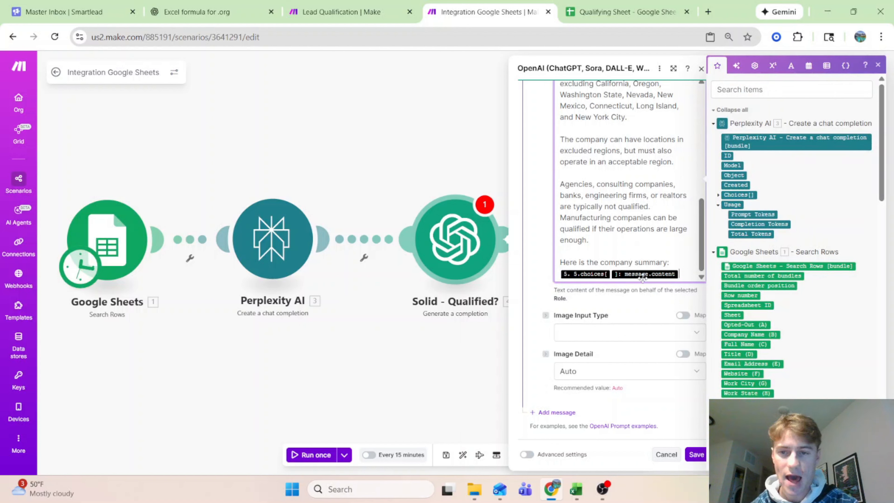
{"action": "key", "text": "BackSpace"}
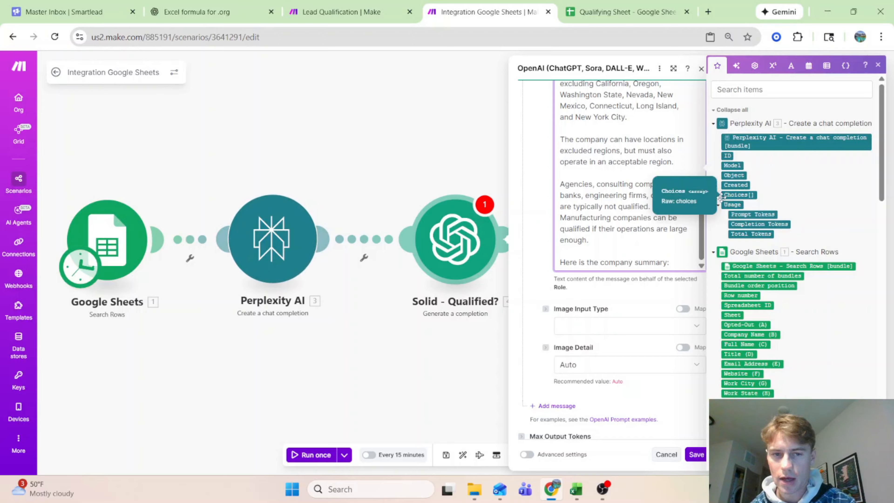
Insert Perplexity AI's Choices[] Message Content as the company summary in the prompt, and save the module and scenario.
{"action": "left_click", "coordinate": [718, 195]}
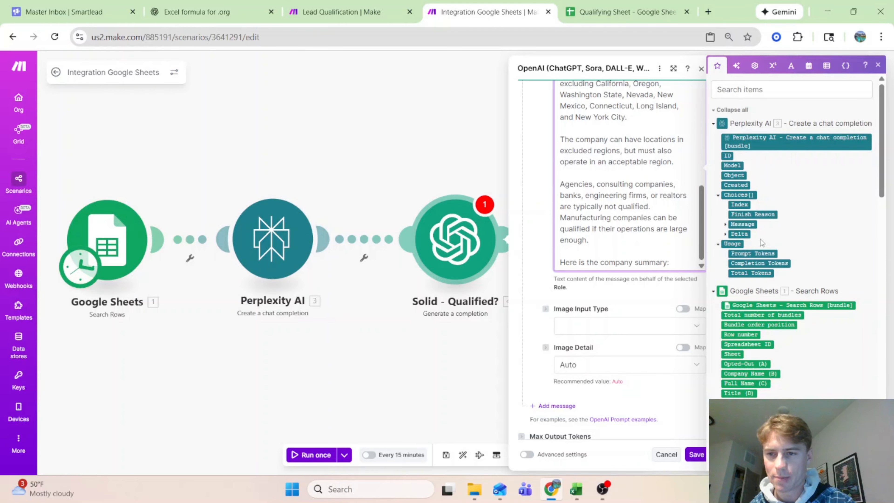
{"action": "left_click", "coordinate": [725, 225]}
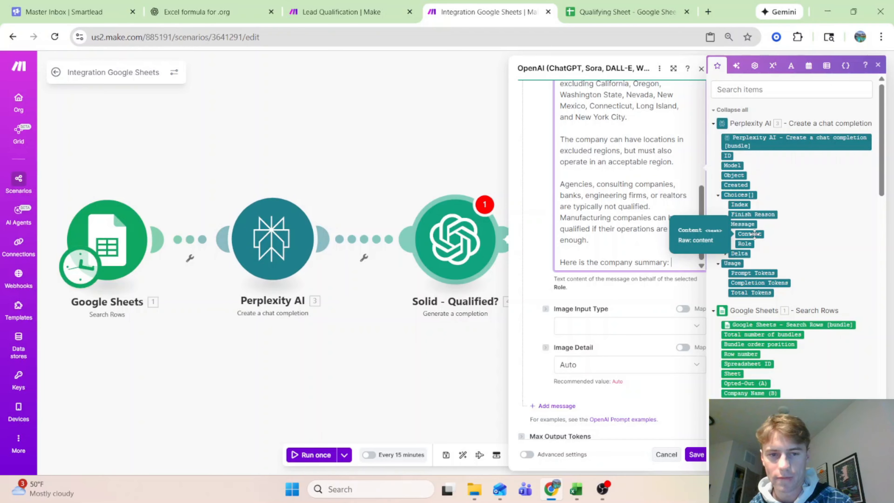
{"action": "left_click", "coordinate": [749, 233]}
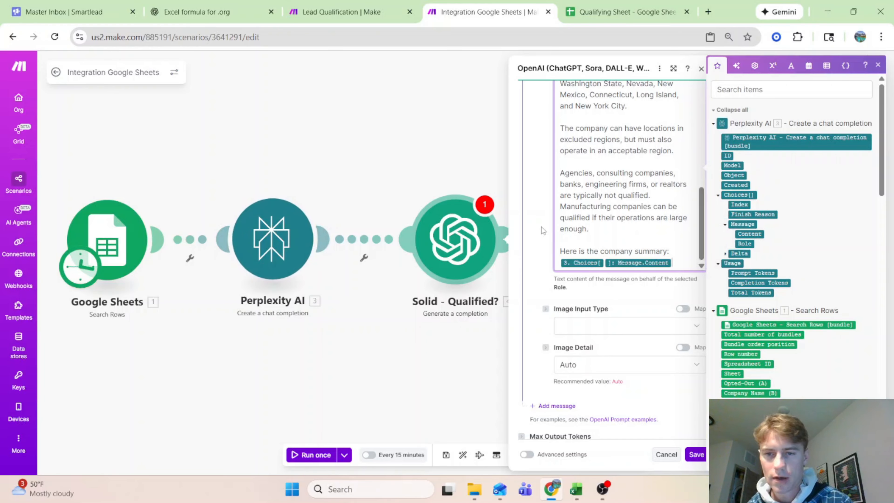
{"action": "scroll", "coordinate": [542, 231], "scroll_direction": "down", "scroll_amount": 3}
{"action": "left_click", "coordinate": [696, 454]}
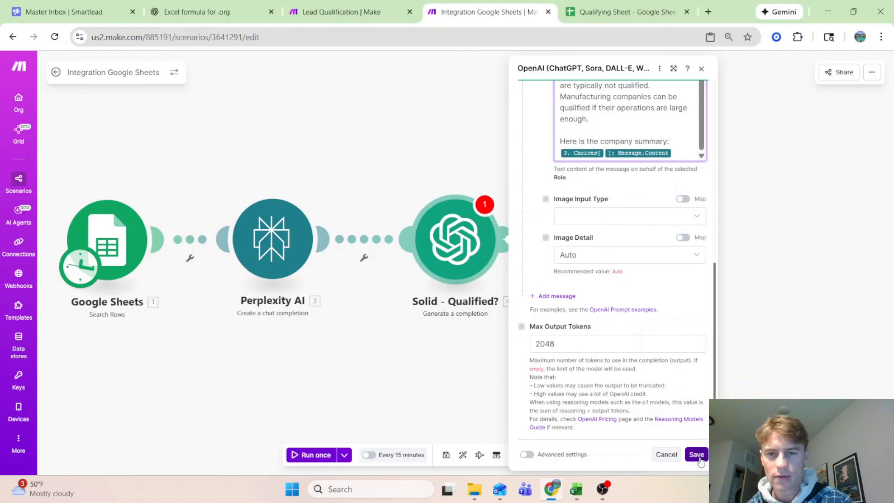
{"action": "left_click", "coordinate": [446, 458]}
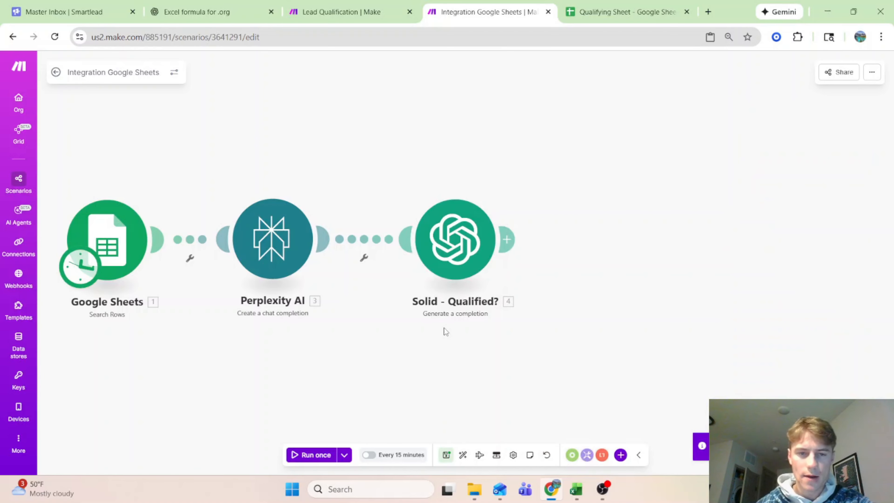
Check the header columns of the Qualified Leads sheet and add a Google Sheets Add a Row module after Solid - Qualified?
{"action": "scroll", "coordinate": [461, 384], "scroll_direction": "down", "scroll_amount": 1}
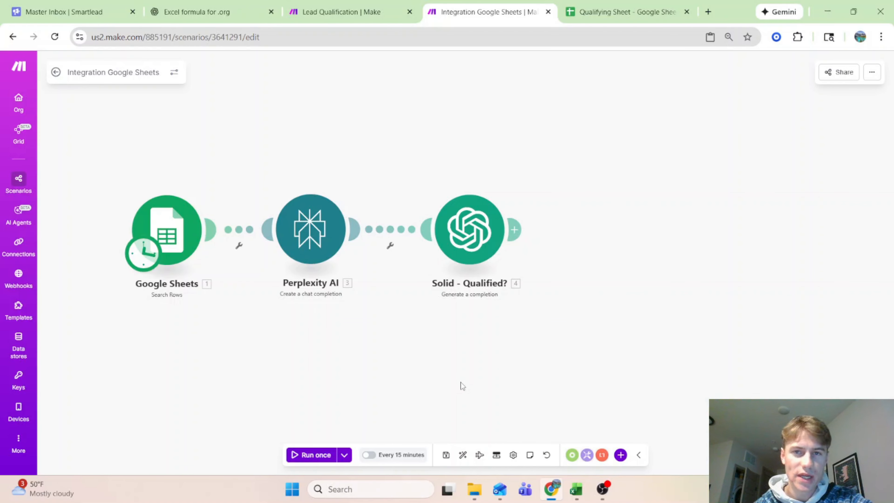
{"action": "left_click", "coordinate": [634, 4]}
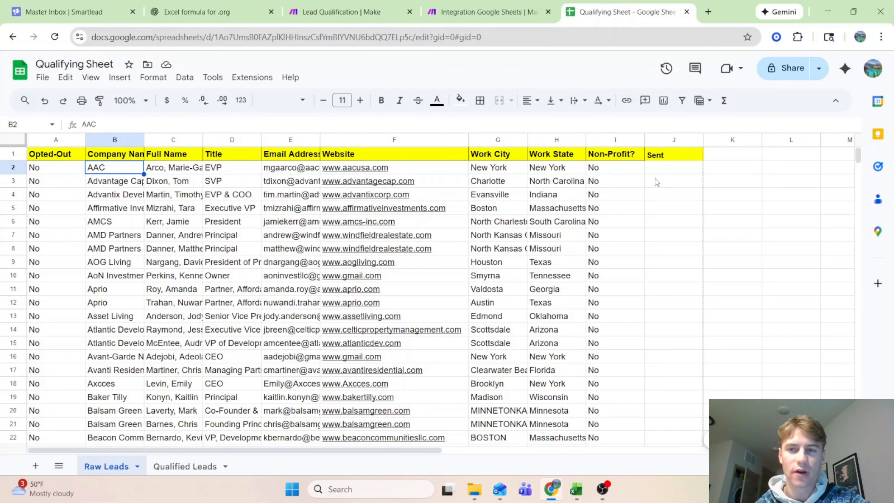
{"action": "left_click", "coordinate": [186, 465]}
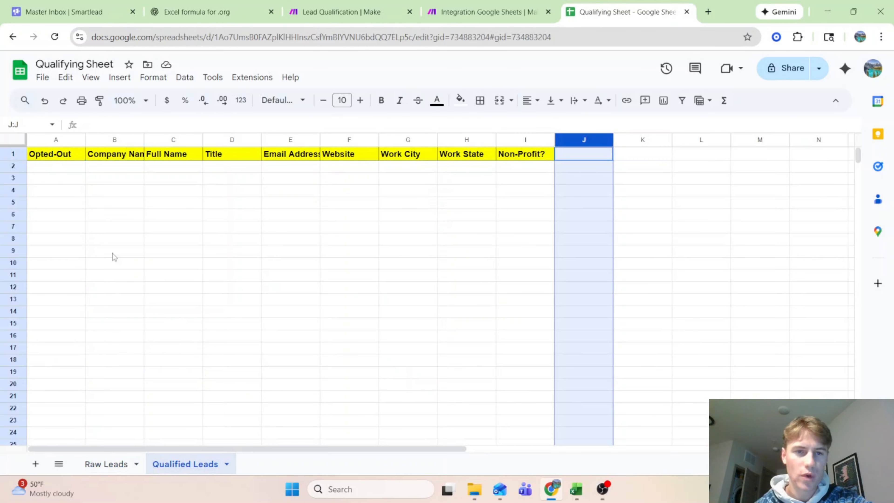
{"action": "left_click_drag", "start_coordinate": [41, 168], "coordinate": [525, 167]}
{"action": "left_click", "coordinate": [487, 4]}
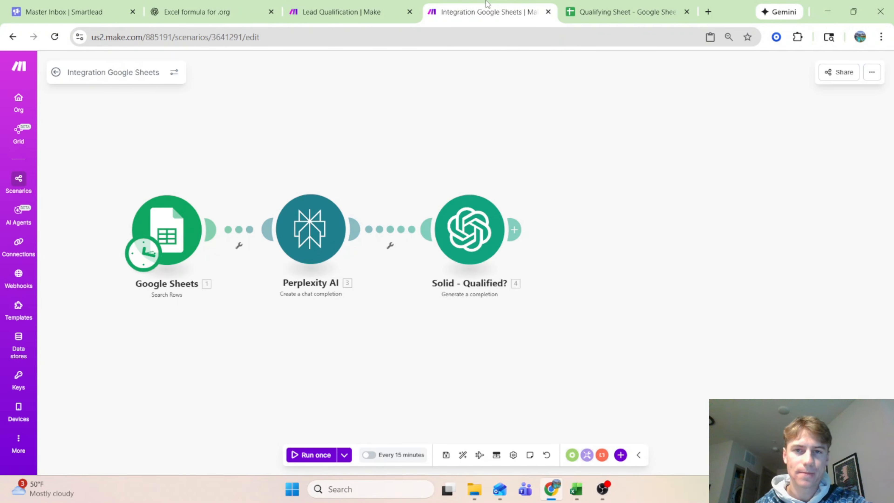
{"action": "right_click", "coordinate": [621, 215]}
{"action": "left_click", "coordinate": [677, 226]}
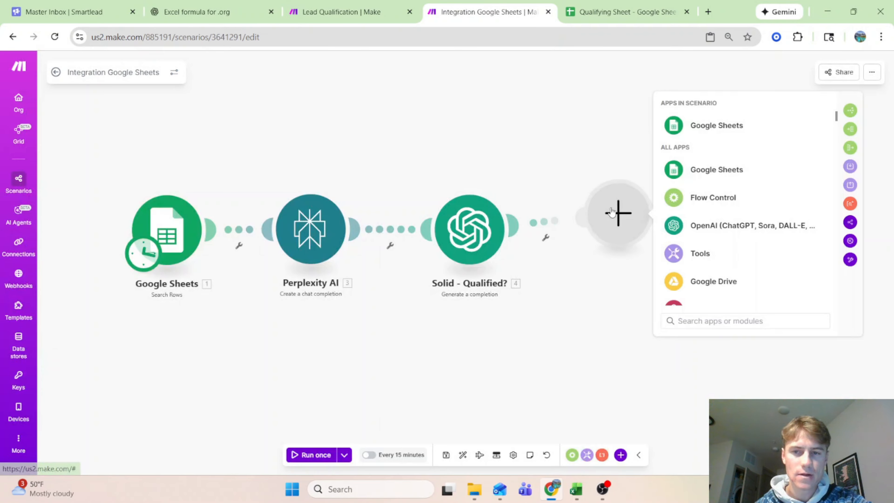
{"action": "left_click", "coordinate": [703, 193]}
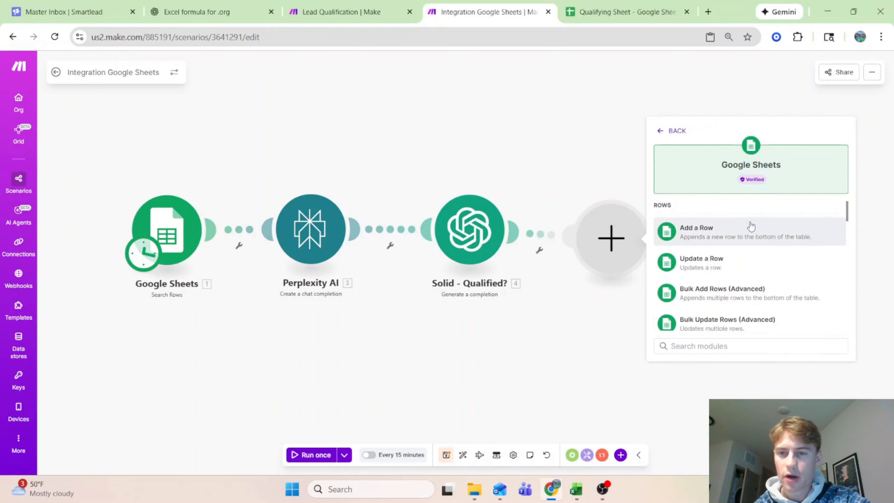
{"action": "left_click", "coordinate": [753, 238]}
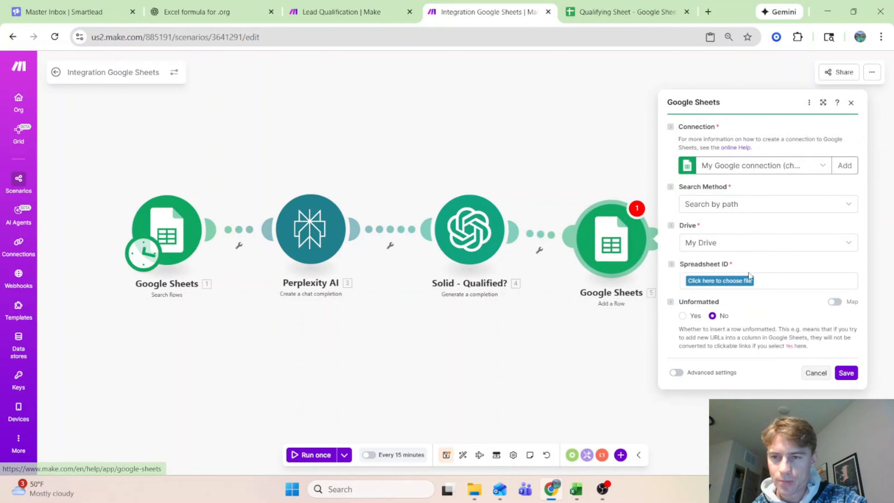
Point the Add a Row module to the Qualifying Sheet spreadsheet and its Qualified Leads sheet, using the existing Google connection.
{"action": "left_click", "coordinate": [778, 170]}
{"action": "left_click", "coordinate": [785, 199]}
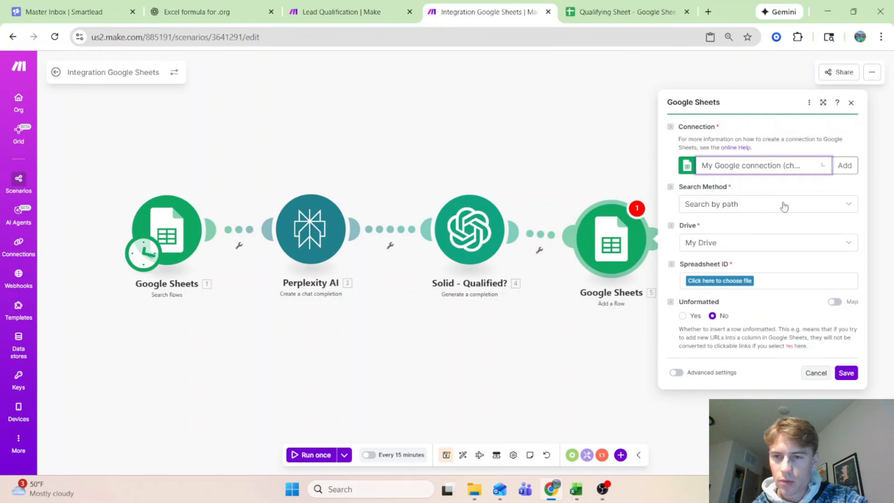
{"action": "left_click", "coordinate": [736, 280]}
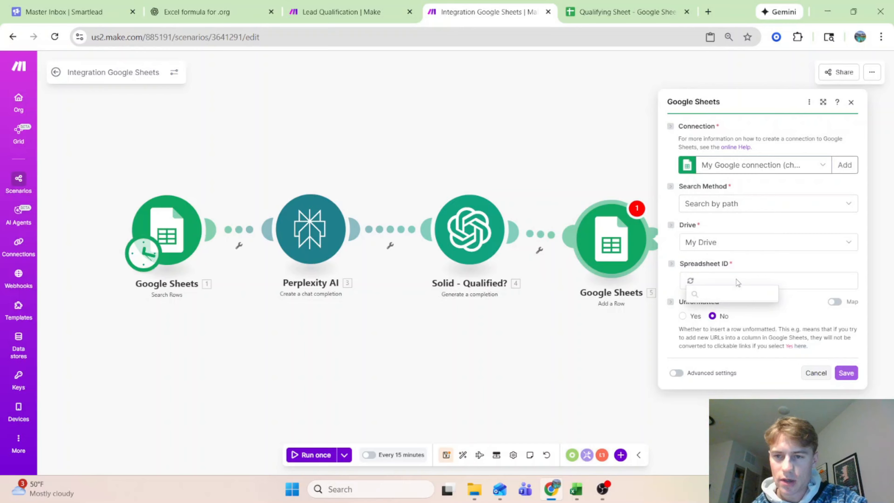
{"action": "scroll", "coordinate": [752, 345], "scroll_direction": "down", "scroll_amount": 5}
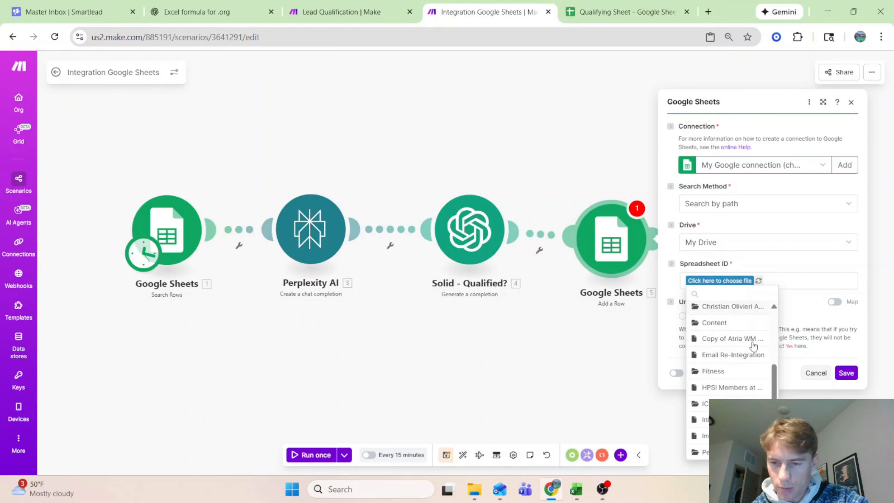
{"action": "left_click", "coordinate": [727, 436]}
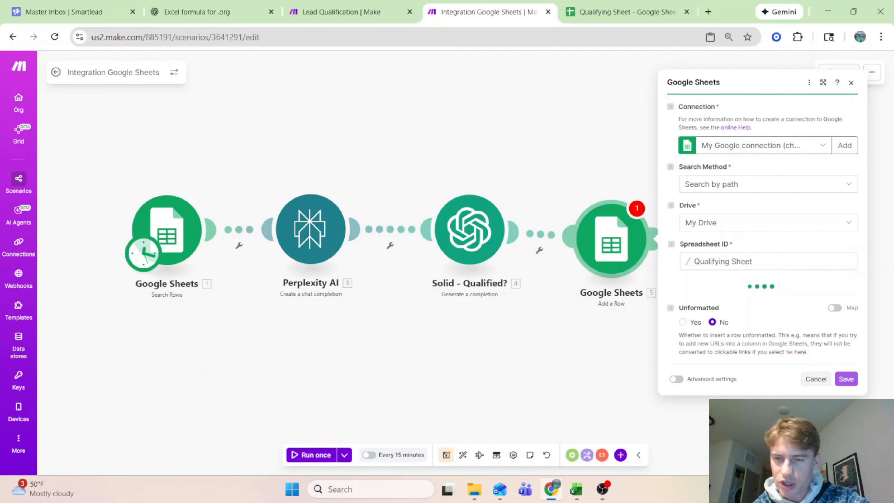
{"action": "left_click", "coordinate": [756, 299]}
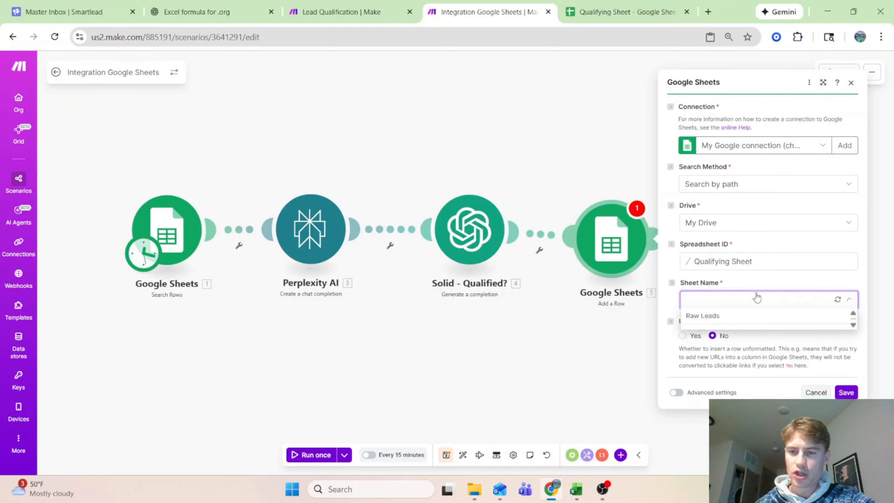
{"action": "left_click", "coordinate": [718, 333]}
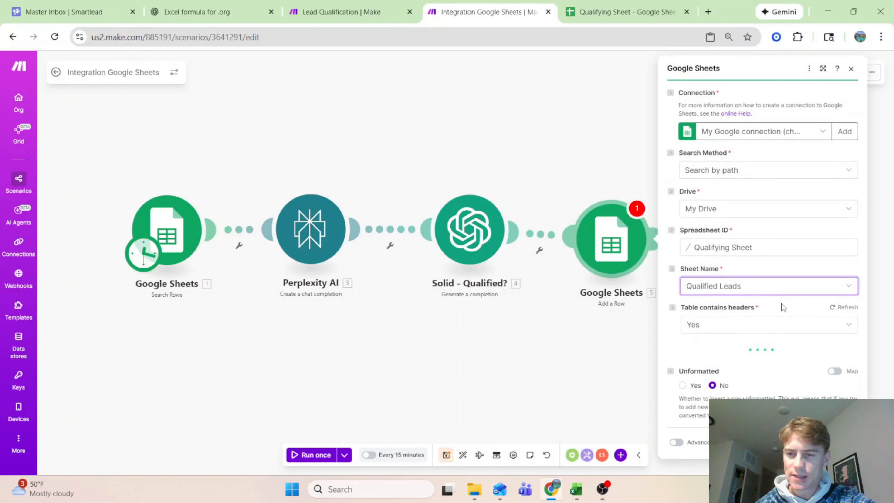
Map the Search Rows values Opted-Out (A), Company Name (B) and Full Name (C) to the matching columns of the new row.
{"action": "scroll", "coordinate": [781, 303], "scroll_direction": "down", "scroll_amount": 3}
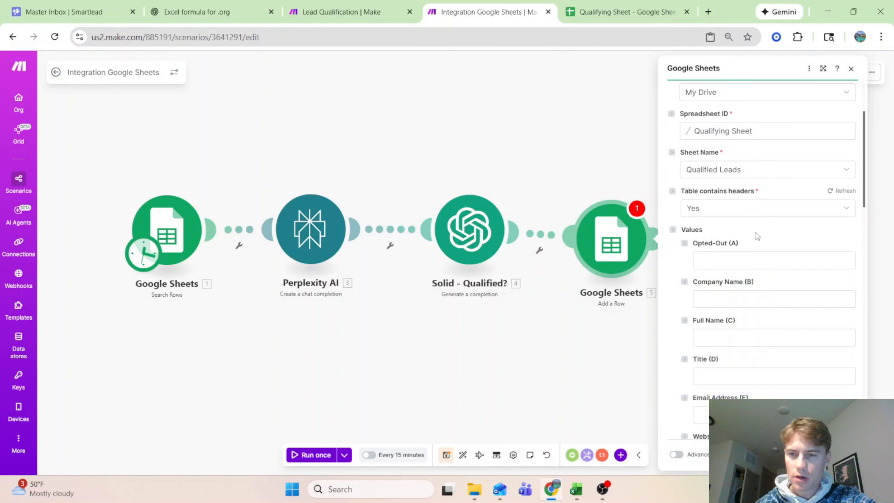
{"action": "left_click", "coordinate": [762, 262]}
{"action": "scroll", "coordinate": [598, 282], "scroll_direction": "down", "scroll_amount": 5}
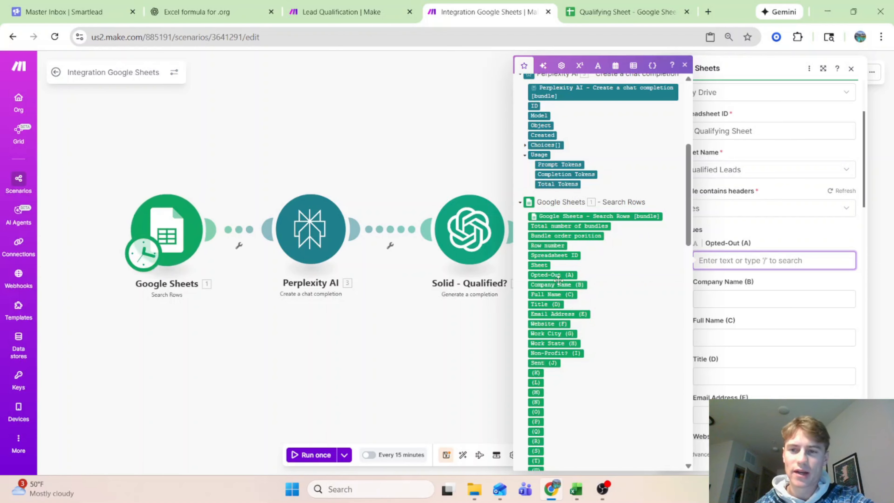
{"action": "left_click", "coordinate": [563, 274]}
{"action": "key", "text": "Tab"}
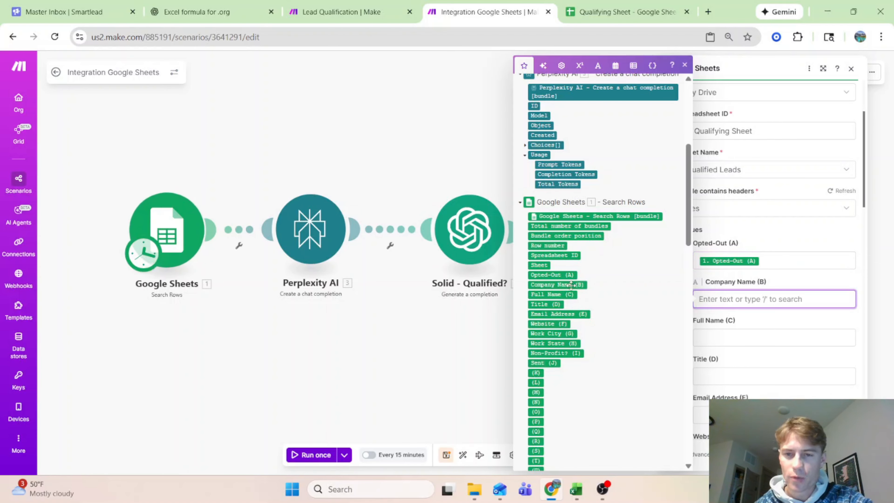
{"action": "left_click", "coordinate": [566, 284]}
{"action": "key", "text": "Tab"}
{"action": "left_click", "coordinate": [567, 295]}
Map the Search Rows values Title (D) and Email Address (E) to the matching columns of the Add a Row module.
{"action": "left_click", "coordinate": [754, 373]}
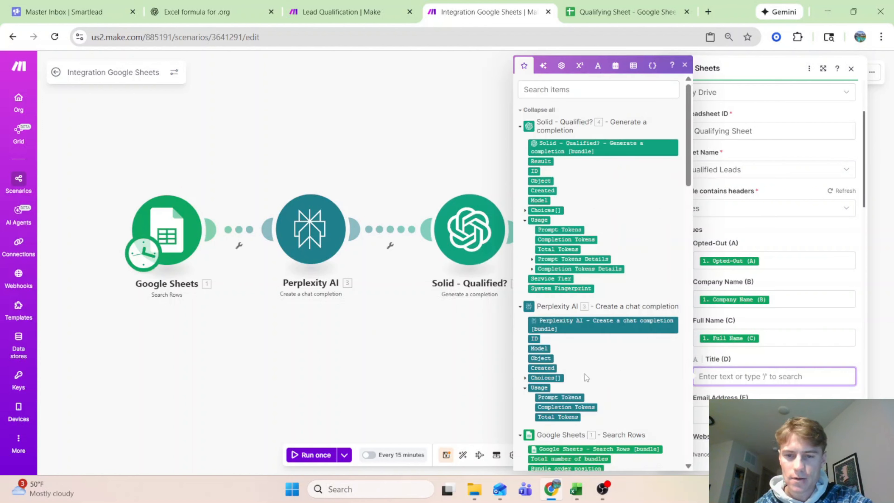
{"action": "scroll", "coordinate": [584, 373], "scroll_direction": "down", "scroll_amount": 5}
{"action": "left_click", "coordinate": [548, 246]}
{"action": "scroll", "coordinate": [749, 350], "scroll_direction": "down", "scroll_amount": 2}
{"action": "scroll", "coordinate": [748, 350], "scroll_direction": "down", "scroll_amount": 1}
{"action": "left_click", "coordinate": [748, 300]}
{"action": "left_click", "coordinate": [563, 256]}
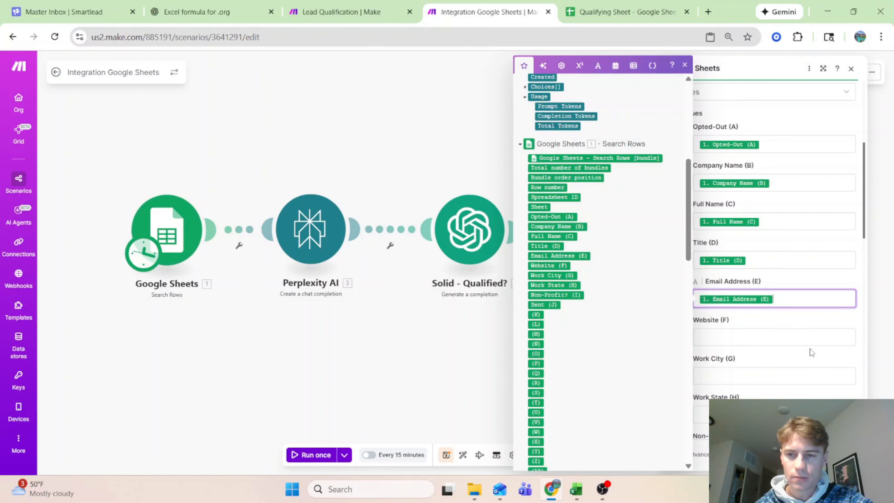
Map Website (F), Work City (G), Work State (H) and Non-Profit? (I) from Search Rows to their matching columns.
{"action": "left_click", "coordinate": [806, 338]}
{"action": "left_click", "coordinate": [554, 266]}
{"action": "left_click", "coordinate": [795, 375]}
{"action": "left_click", "coordinate": [552, 275]}
{"action": "scroll", "coordinate": [737, 359], "scroll_direction": "down", "scroll_amount": 2}
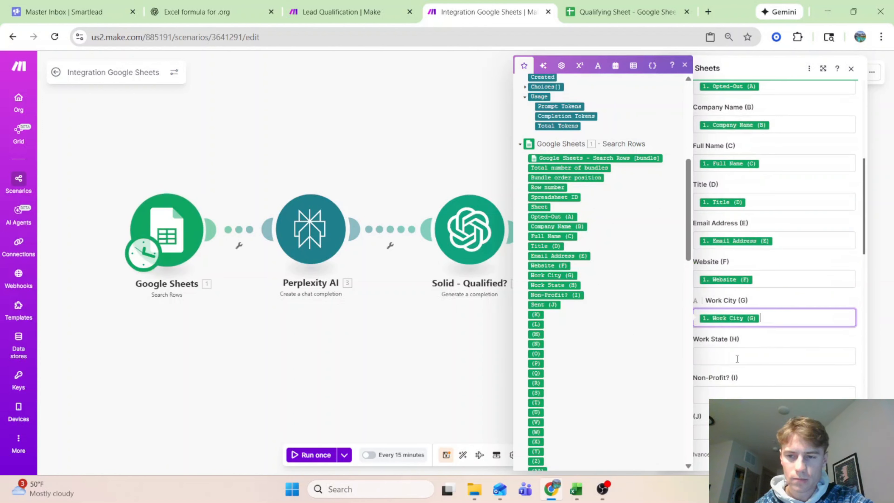
{"action": "left_click", "coordinate": [736, 356]}
{"action": "left_click", "coordinate": [554, 285]}
{"action": "scroll", "coordinate": [727, 358], "scroll_direction": "down", "scroll_amount": 2}
{"action": "left_click", "coordinate": [739, 336]}
{"action": "left_click", "coordinate": [556, 294]}
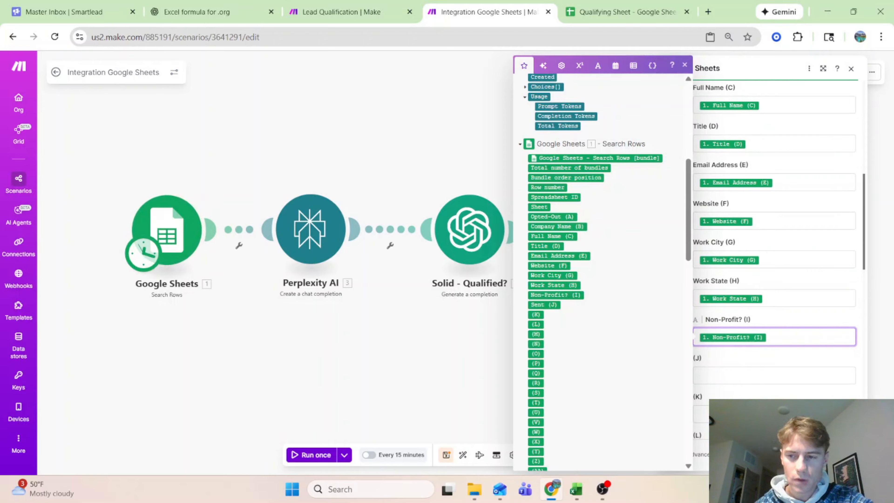
Save the Add a Row module's column mapping and the scenario.
{"action": "left_click", "coordinate": [657, 437]}
{"action": "left_click", "coordinate": [649, 436]}
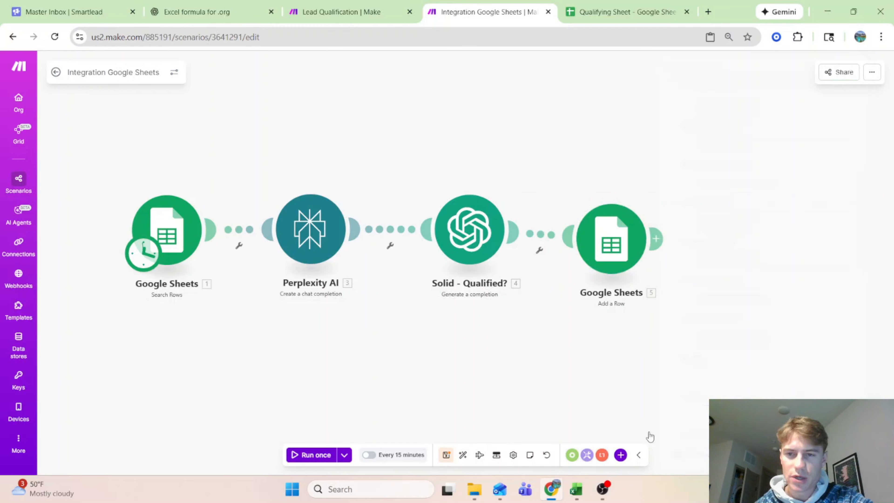
{"action": "left_click", "coordinate": [446, 454]}
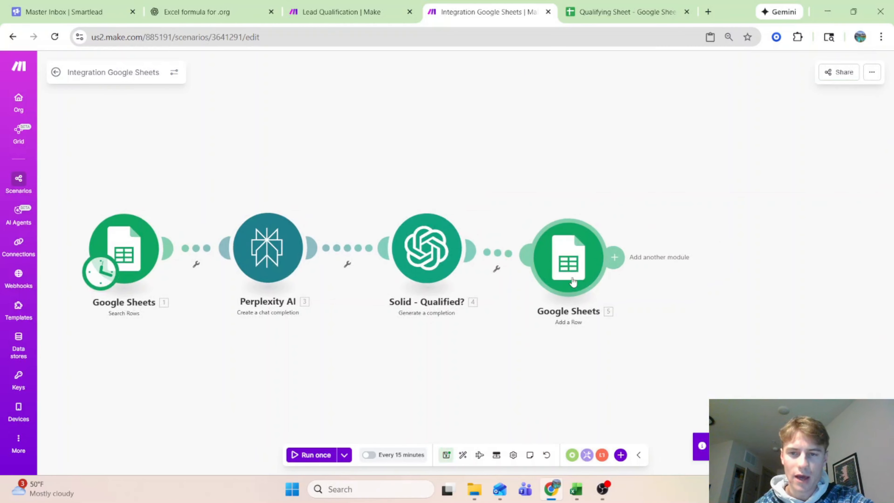
{"action": "left_click", "coordinate": [499, 249]}
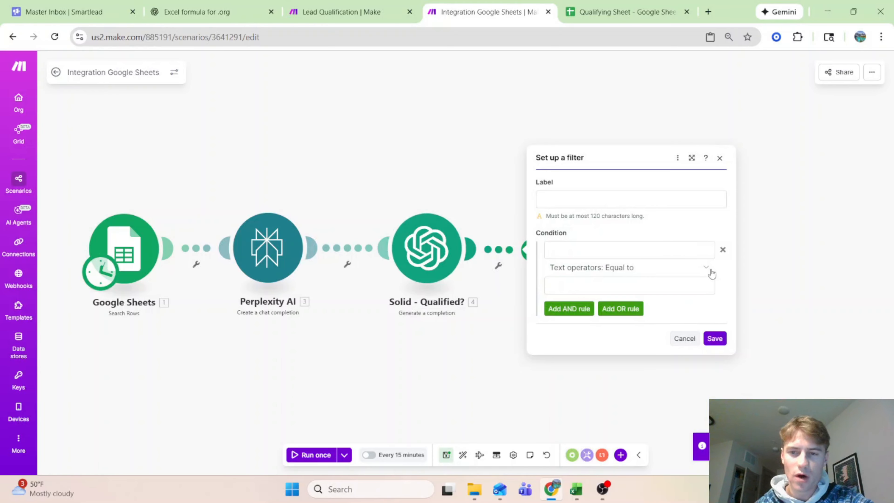
{"action": "left_click", "coordinate": [679, 251]}
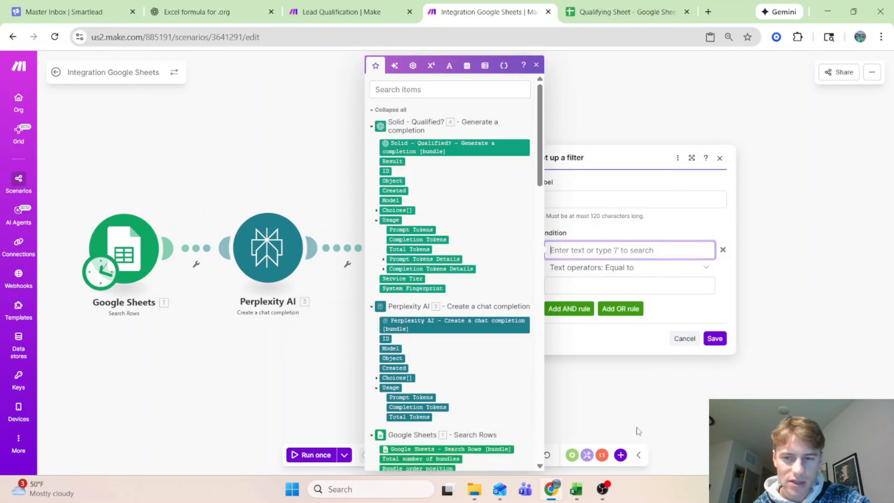
{"action": "left_click", "coordinate": [641, 403]}
Review the Solid - Qualified? prompt for its allowed outputs, qualification criteria and company summary variable.
{"action": "left_click", "coordinate": [419, 254]}
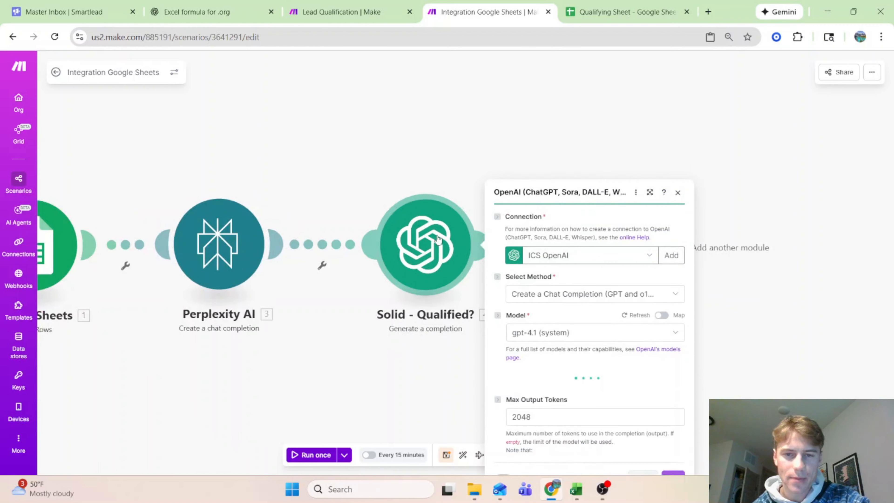
{"action": "scroll", "coordinate": [633, 303], "scroll_direction": "down", "scroll_amount": 5}
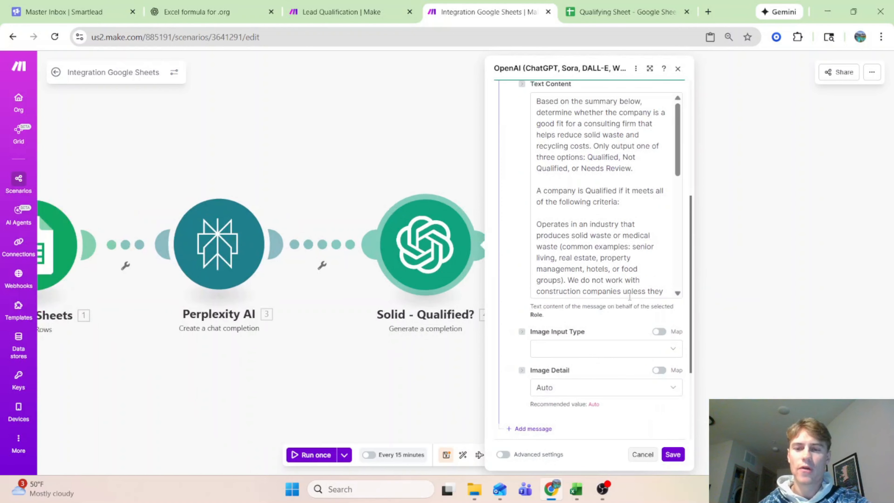
{"action": "scroll", "coordinate": [634, 183], "scroll_direction": "down", "scroll_amount": 7}
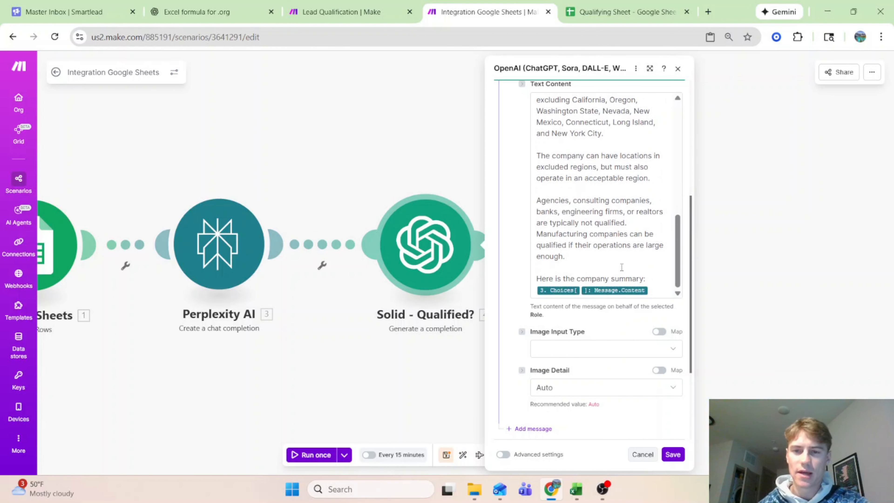
{"action": "scroll", "coordinate": [605, 329], "scroll_direction": "up", "scroll_amount": 4}
{"action": "scroll", "coordinate": [602, 322], "scroll_direction": "up", "scroll_amount": 2}
{"action": "scroll", "coordinate": [601, 322], "scroll_direction": "down", "scroll_amount": 6}
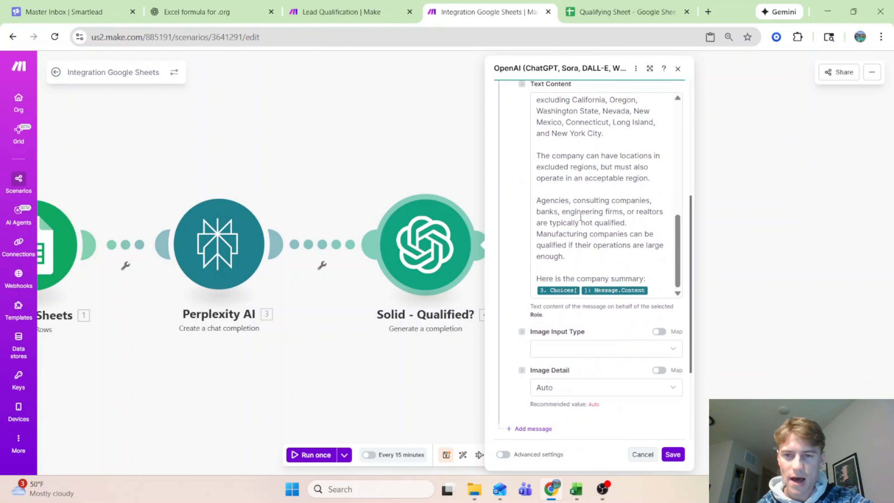
{"action": "scroll", "coordinate": [581, 269], "scroll_direction": "up", "scroll_amount": 8}
{"action": "scroll", "coordinate": [581, 269], "scroll_direction": "up", "scroll_amount": 2}
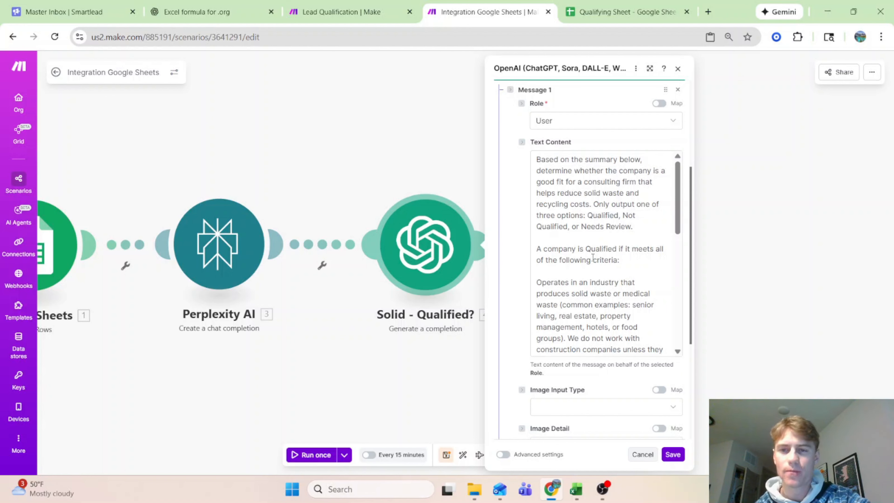
{"action": "left_click", "coordinate": [435, 136]}
Map Solid - Qualified?'s Result to column J of the Add a Row module, and save the module and scenario.
{"action": "left_click", "coordinate": [617, 246]}
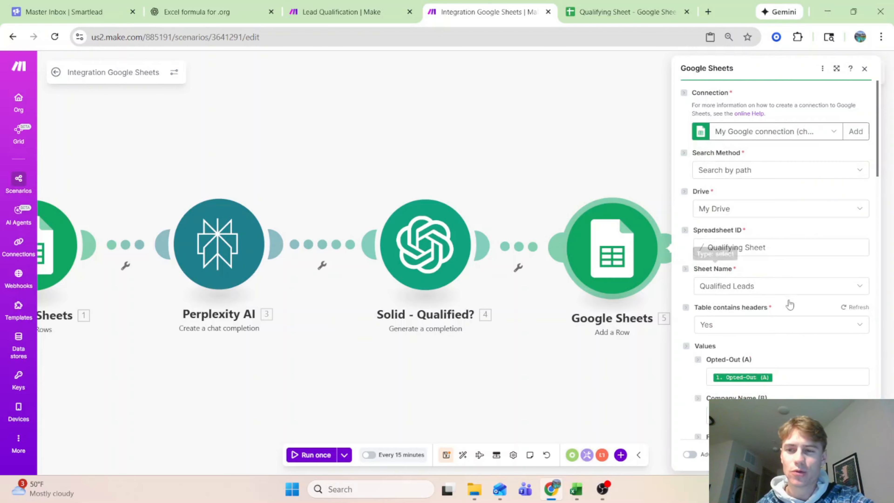
{"action": "scroll", "coordinate": [788, 317], "scroll_direction": "down", "scroll_amount": 8}
{"action": "left_click", "coordinate": [770, 316]}
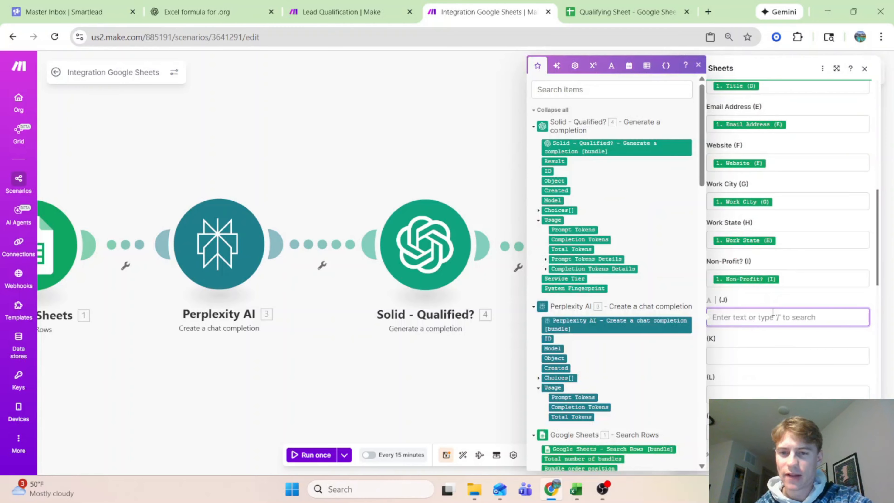
{"action": "scroll", "coordinate": [643, 297], "scroll_direction": "down", "scroll_amount": 15}
{"action": "scroll", "coordinate": [644, 300], "scroll_direction": "up", "scroll_amount": 10}
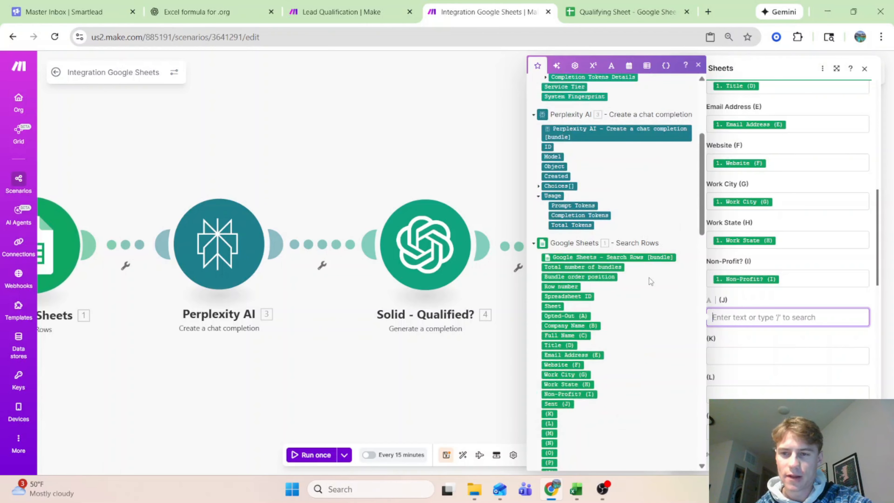
{"action": "scroll", "coordinate": [650, 281], "scroll_direction": "up", "scroll_amount": 6}
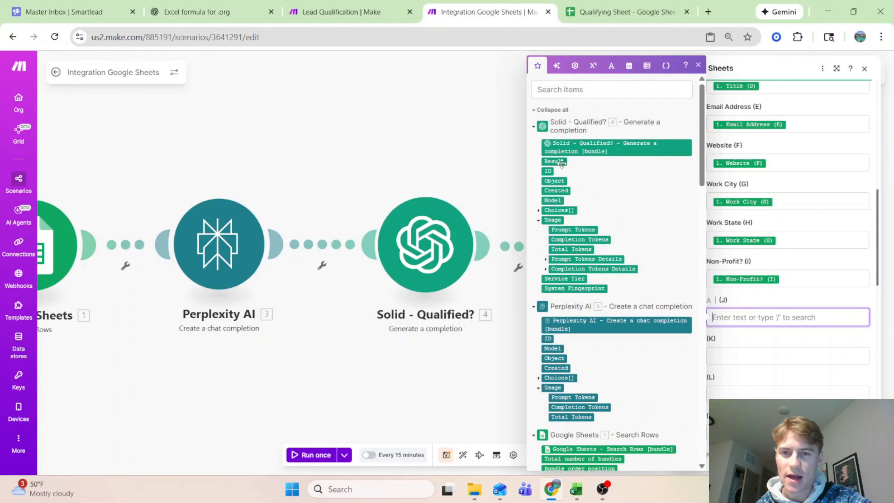
{"action": "left_click", "coordinate": [554, 161]}
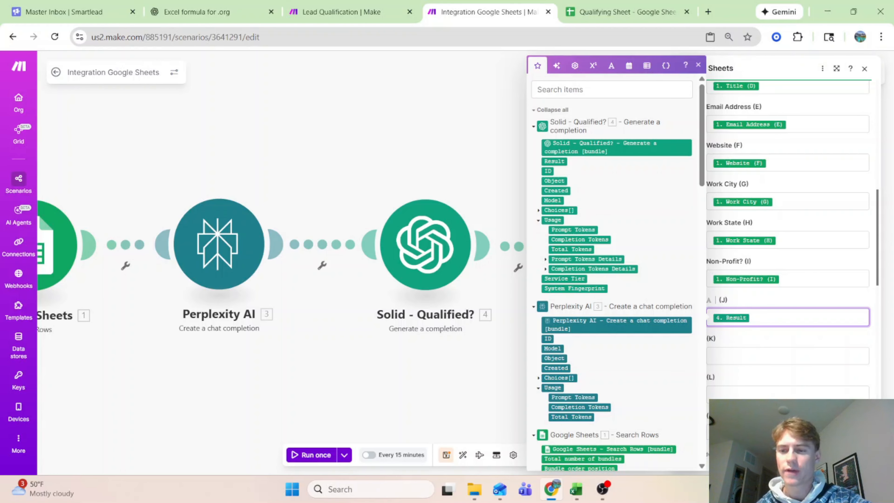
{"action": "left_click", "coordinate": [856, 454]}
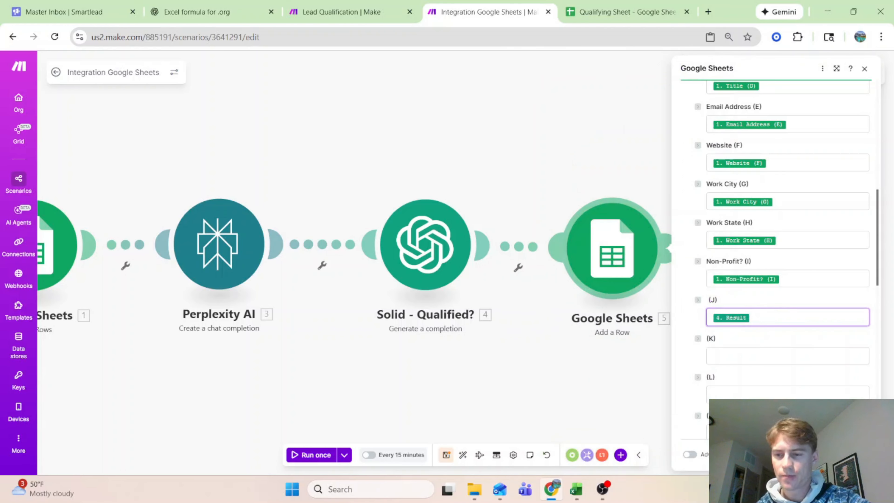
{"action": "left_click", "coordinate": [445, 457]}
Switch to the Qualifying Sheet in Google Sheets and enter the header Qualification in J1 of Qualified Leads.
{"action": "left_click", "coordinate": [598, 13]}
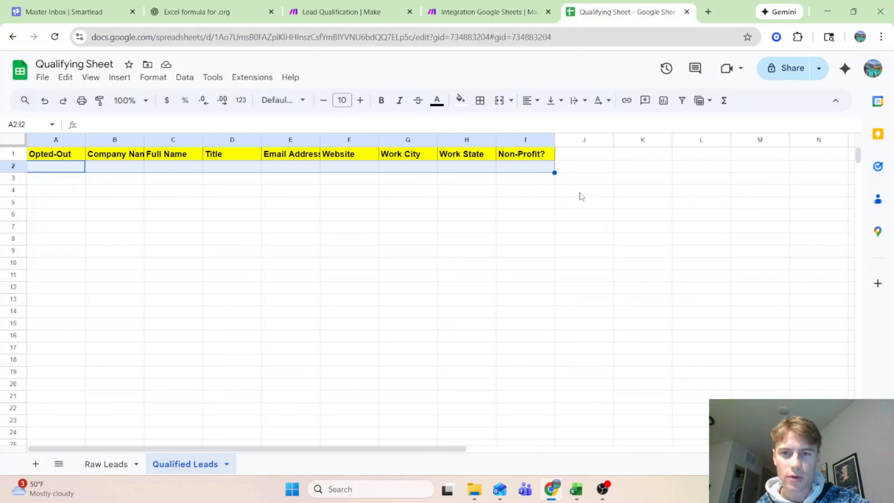
{"action": "left_click", "coordinate": [585, 161]}
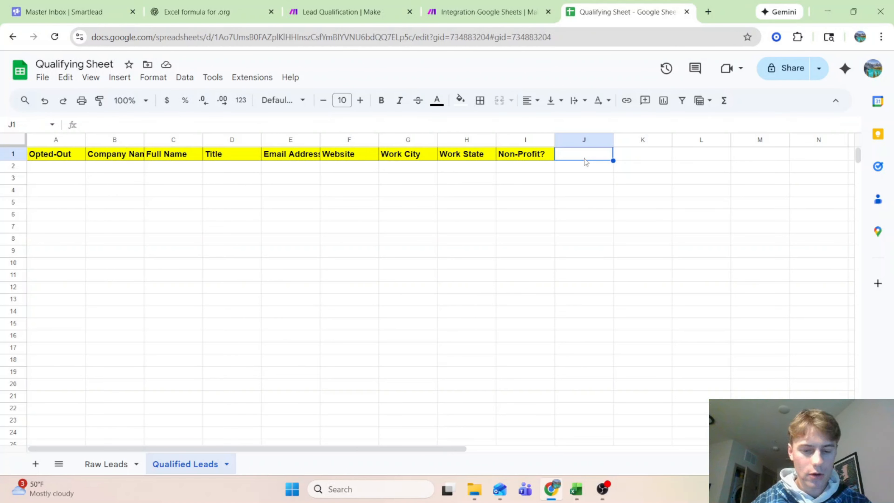
{"action": "type", "text": "Qualification"}
Format the Qualification header in J1 as bold with a yellow fill to match the other headers.
{"action": "left_click", "coordinate": [585, 161]}
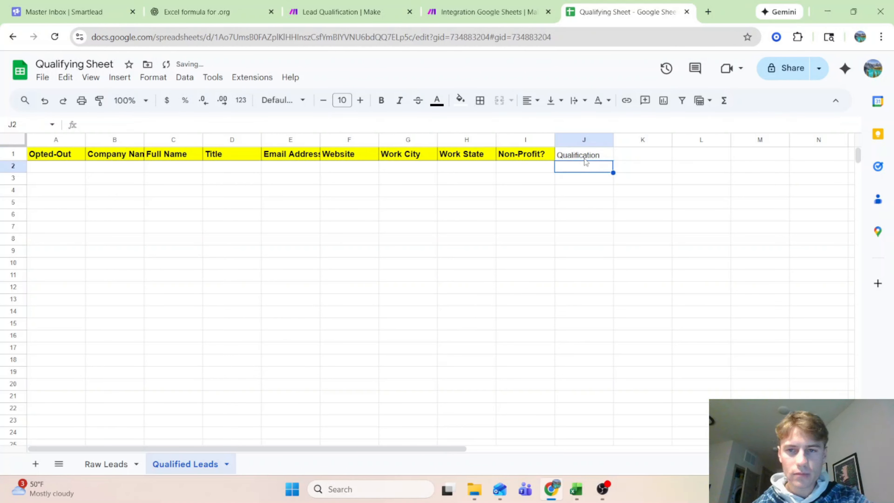
{"action": "left_click", "coordinate": [458, 100]}
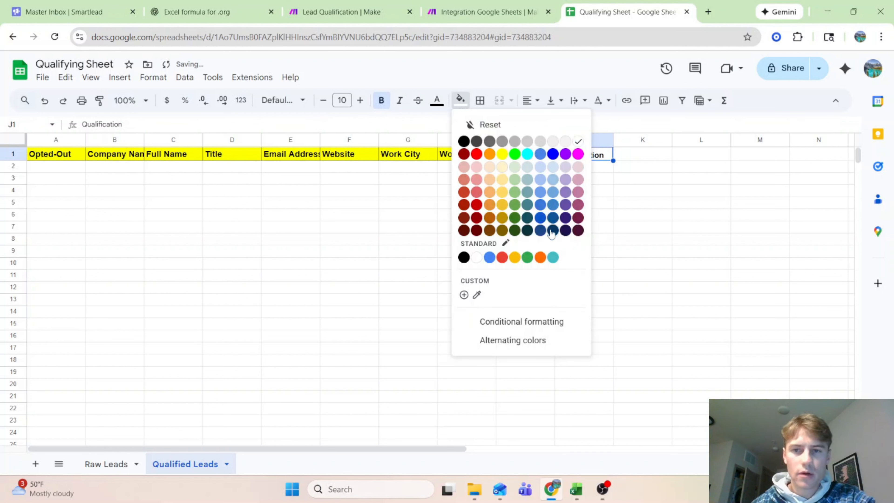
{"action": "left_click", "coordinate": [504, 155]}
{"action": "left_click", "coordinate": [480, 100]}
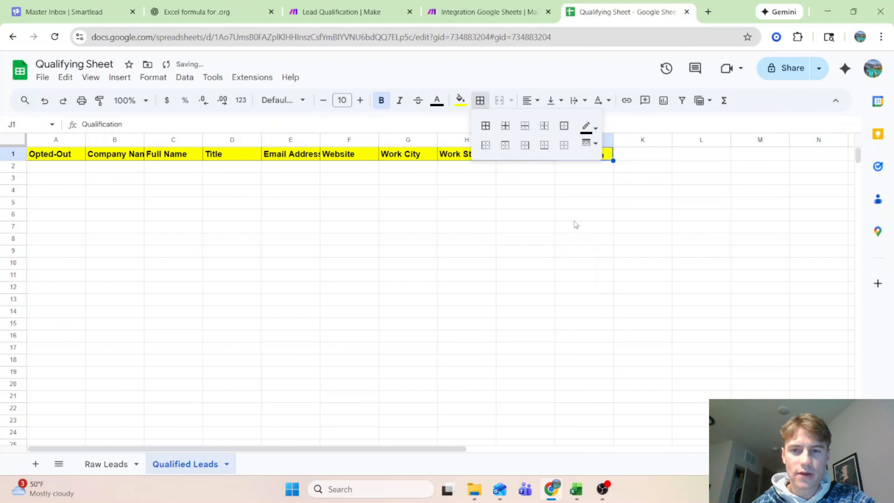
{"action": "left_click", "coordinate": [683, 228]}
Return to the Make scenario and start a filter labelled "Qualified?" between Solid - Qualified? and Add a Row.
{"action": "left_click", "coordinate": [471, 11]}
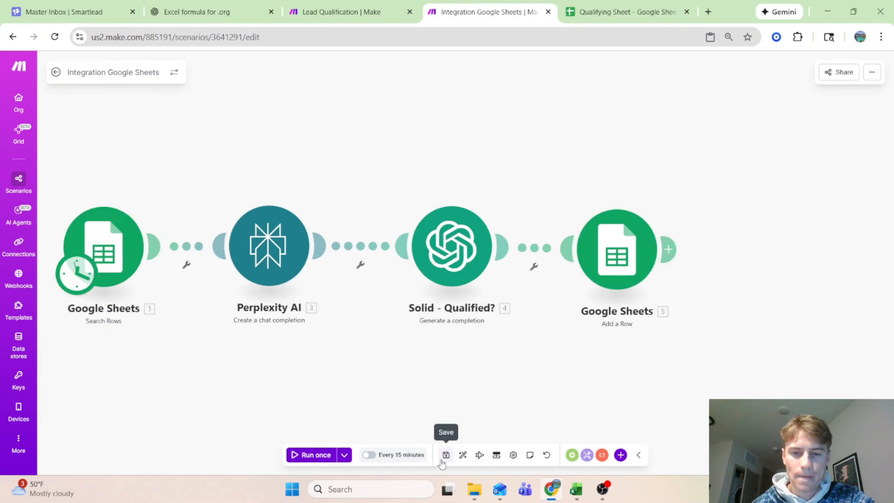
{"action": "left_click_drag", "start_coordinate": [738, 354], "coordinate": [707, 352]}
{"action": "left_click", "coordinate": [498, 249]}
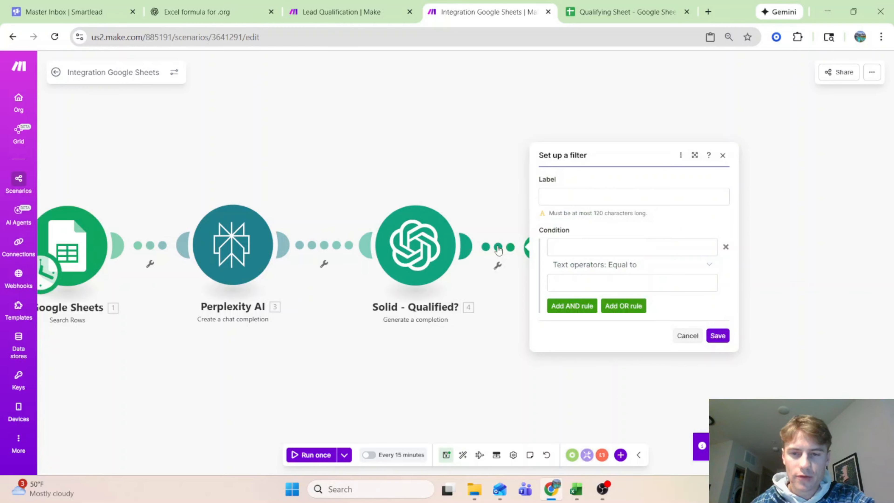
{"action": "left_click", "coordinate": [585, 193]}
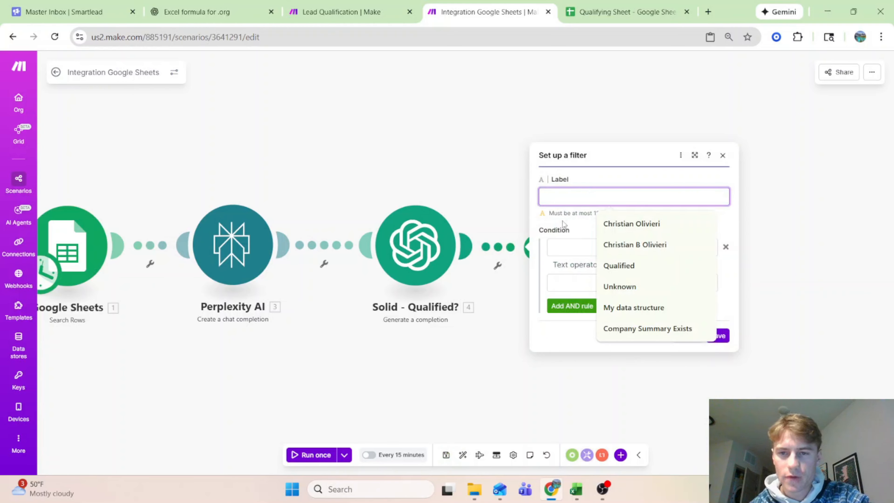
{"action": "type", "text": "Qul;a"}
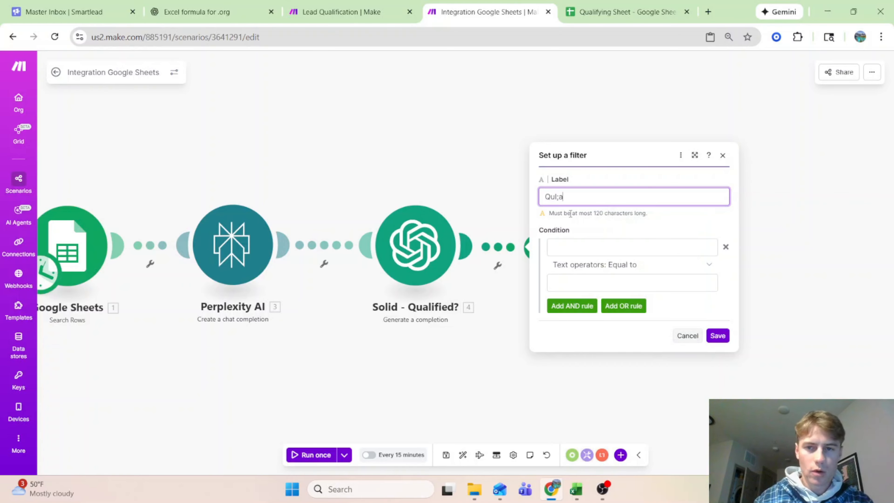
{"action": "key", "text": "BackSpace"}
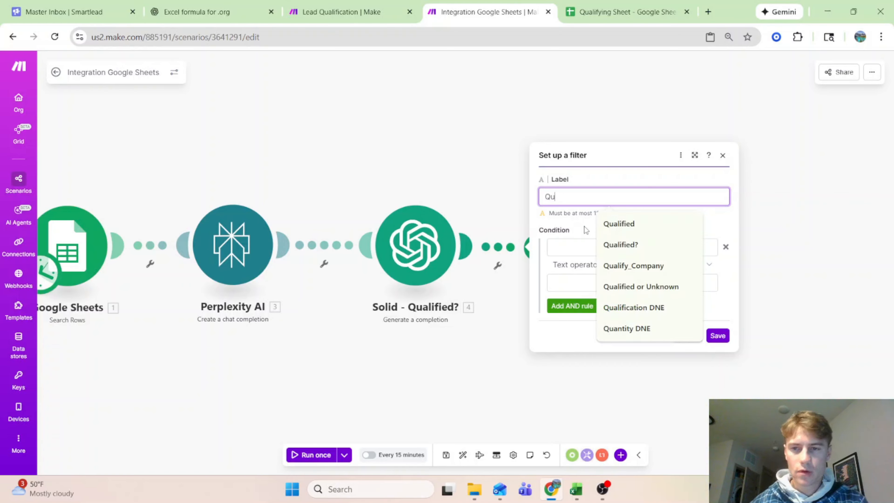
{"action": "left_click", "coordinate": [633, 245]}
Set the Qualified? filter condition to Solid - Qualified?'s Result not equal to "Not Qualified", and save the filter.
{"action": "left_click", "coordinate": [620, 249]}
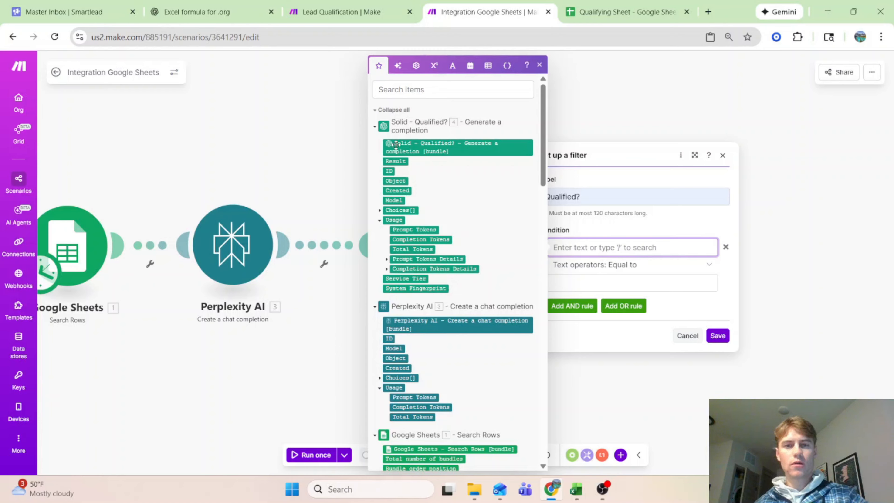
{"action": "left_click", "coordinate": [396, 161]}
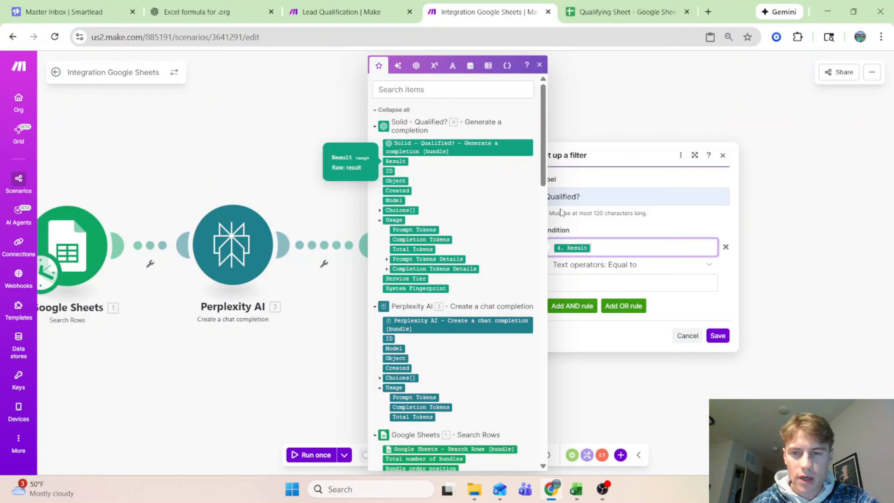
{"action": "left_click", "coordinate": [631, 264]}
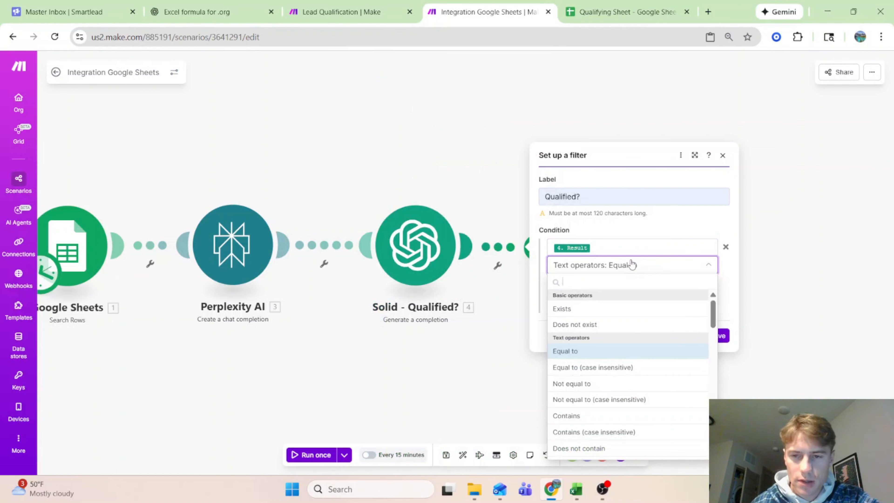
{"action": "left_click", "coordinate": [594, 383]}
{"action": "left_click", "coordinate": [617, 282]}
{"action": "type", "text": "Not Qualified"}
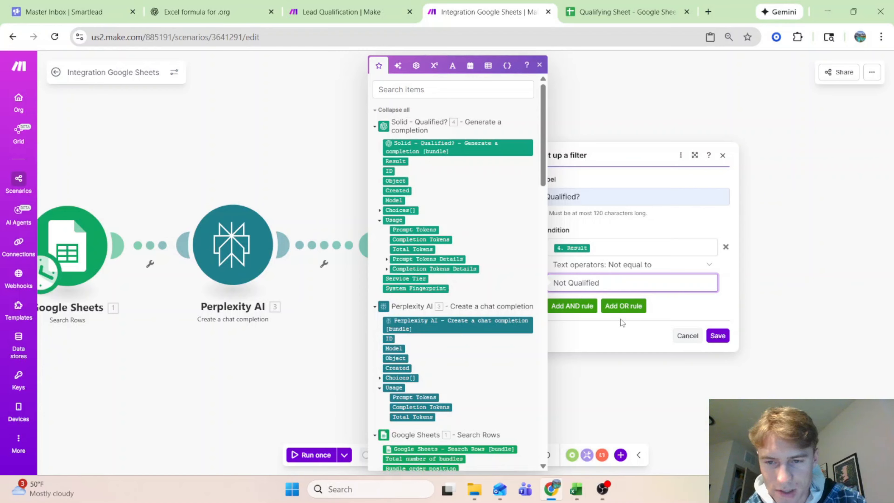
{"action": "left_click", "coordinate": [718, 335]}
Check the exact wording of the Not Qualified output option in the Solid - Qualified? prompt.
{"action": "left_click", "coordinate": [425, 231]}
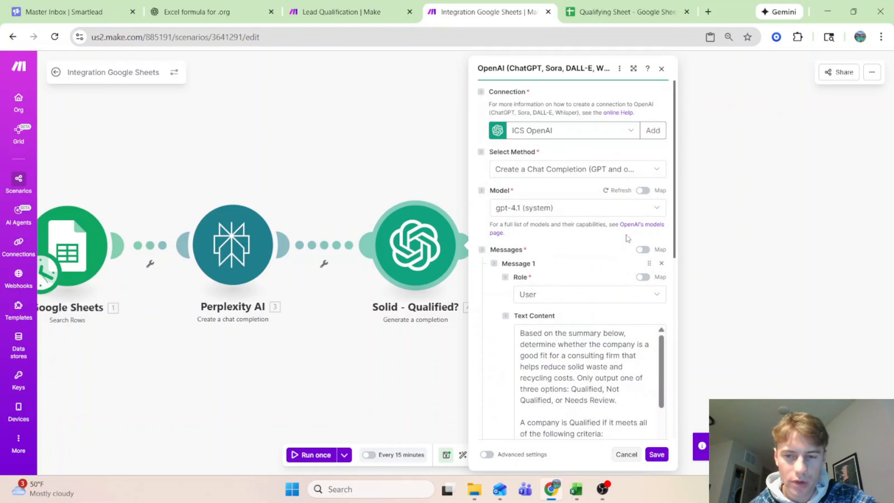
{"action": "scroll", "coordinate": [541, 367], "scroll_direction": "down", "scroll_amount": 2}
{"action": "left_click", "coordinate": [604, 333]}
{"action": "left_click_drag", "start_coordinate": [605, 333], "coordinate": [563, 341]}
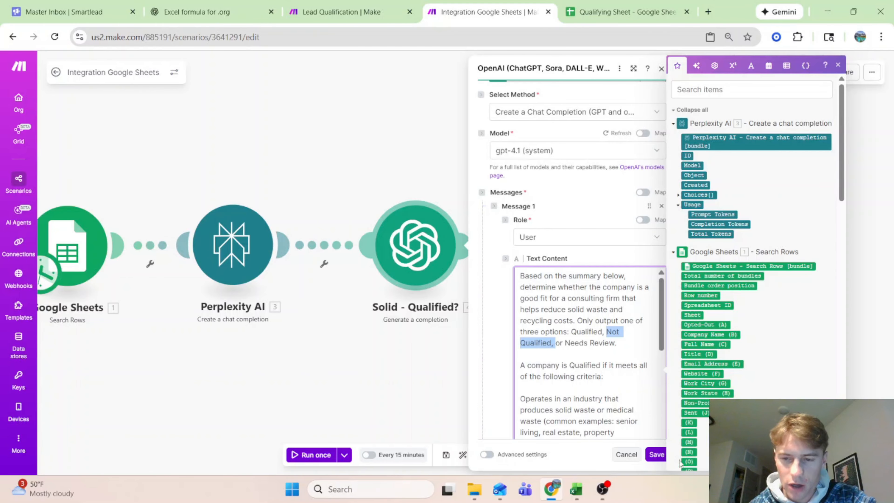
{"action": "left_click", "coordinate": [656, 454]}
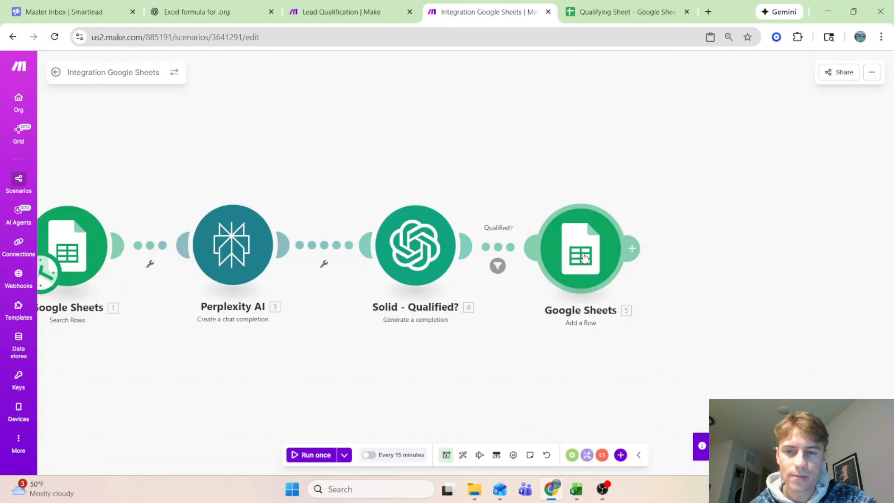
Switch to the Qualifying Sheet in Google Sheets and examine row 2 of Raw Leads through the Sent column.
{"action": "left_click_drag", "start_coordinate": [463, 314], "coordinate": [381, 302]}
{"action": "left_click_drag", "start_coordinate": [267, 340], "coordinate": [576, 402]}
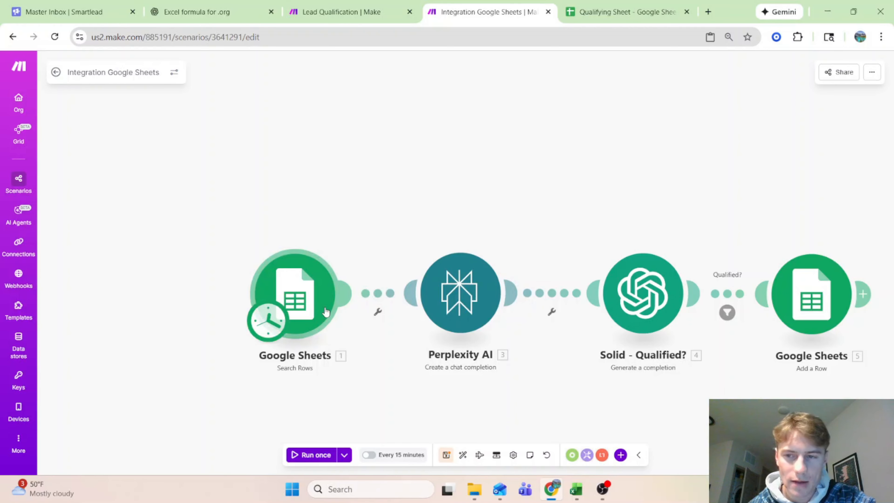
{"action": "key", "text": "ctrl+Tab"}
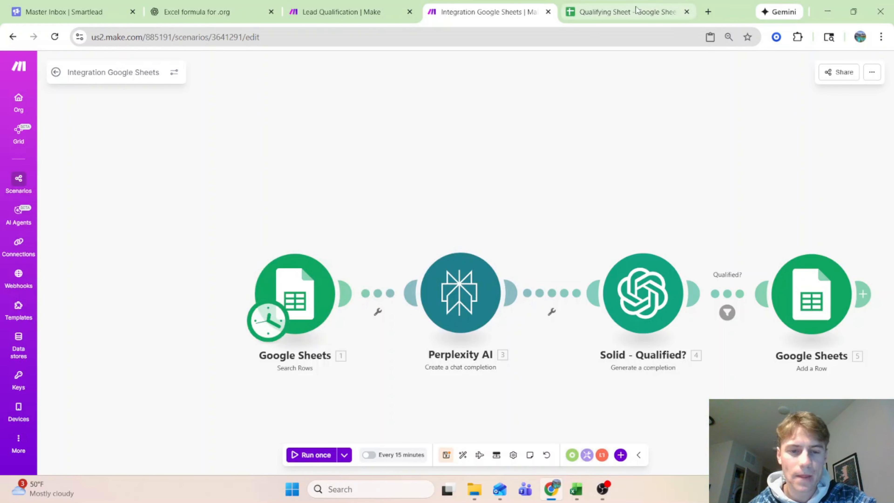
{"action": "left_click", "coordinate": [113, 464]}
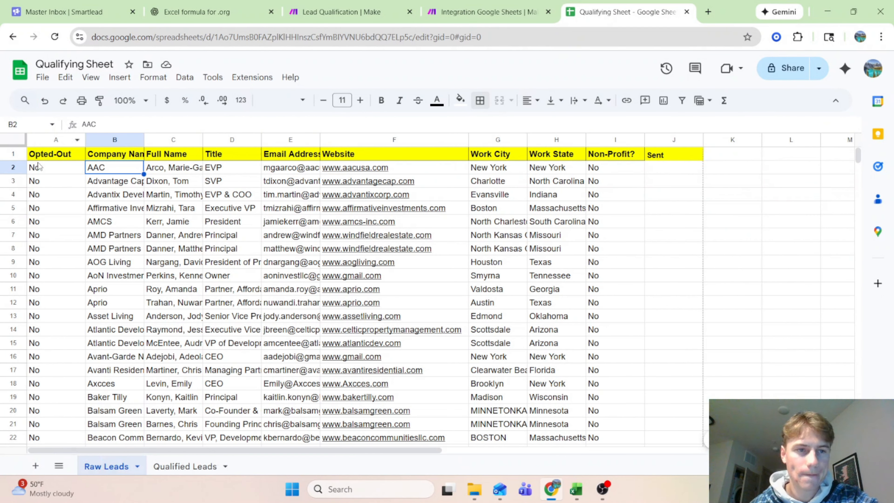
{"action": "left_click_drag", "start_coordinate": [56, 167], "coordinate": [669, 170]}
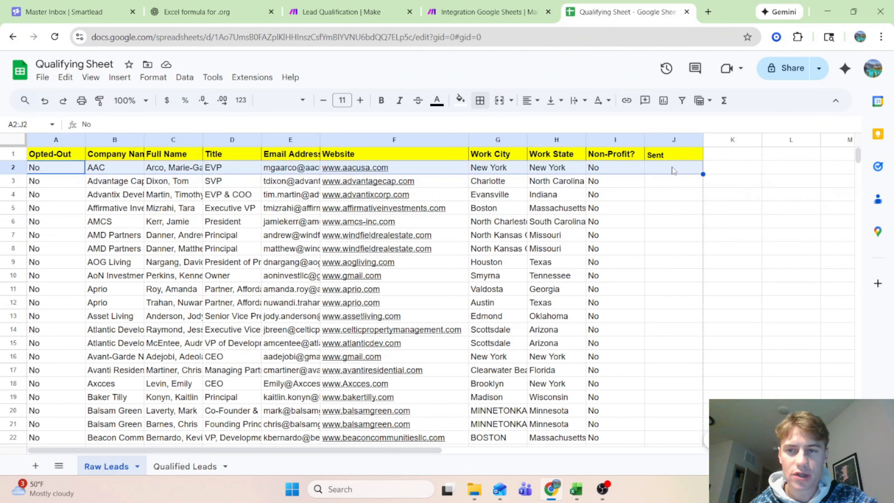
{"action": "left_click", "coordinate": [672, 168]}
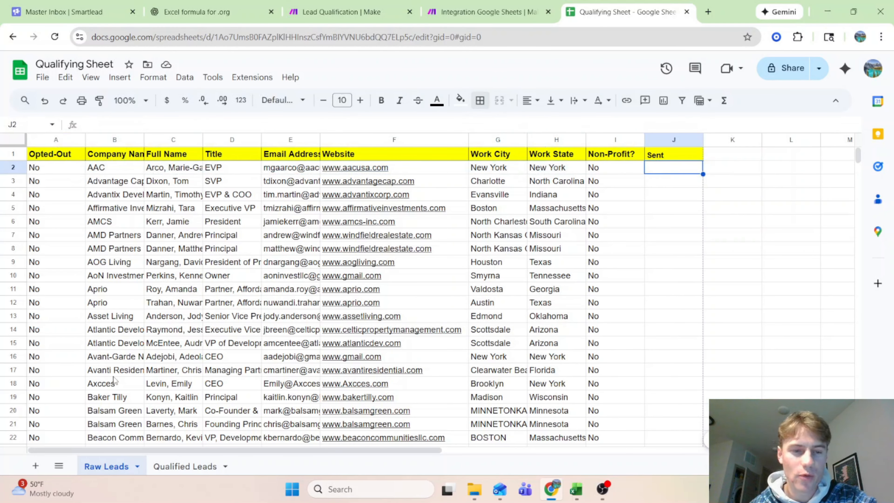
Return to the Make scenario and review the module chain from Search Rows to Add a Row.
{"action": "left_click", "coordinate": [454, 11]}
{"action": "left_click_drag", "start_coordinate": [582, 234], "coordinate": [495, 206]}
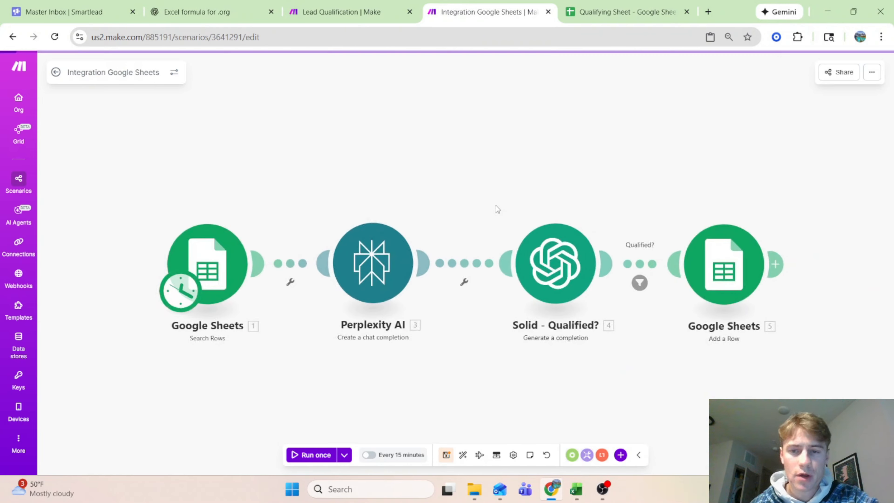
{"action": "scroll", "coordinate": [496, 205], "scroll_direction": "up", "scroll_amount": 1}
{"action": "left_click_drag", "start_coordinate": [565, 288], "coordinate": [541, 289]}
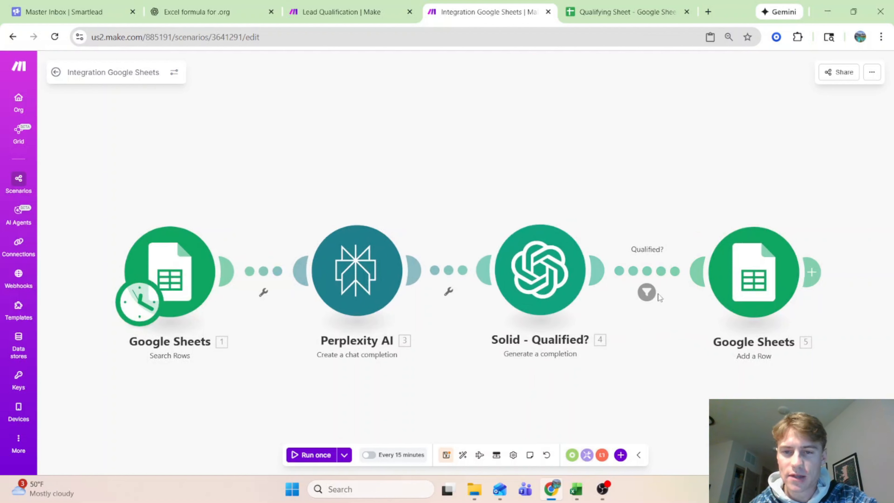
{"action": "left_click_drag", "start_coordinate": [860, 286], "coordinate": [639, 241]}
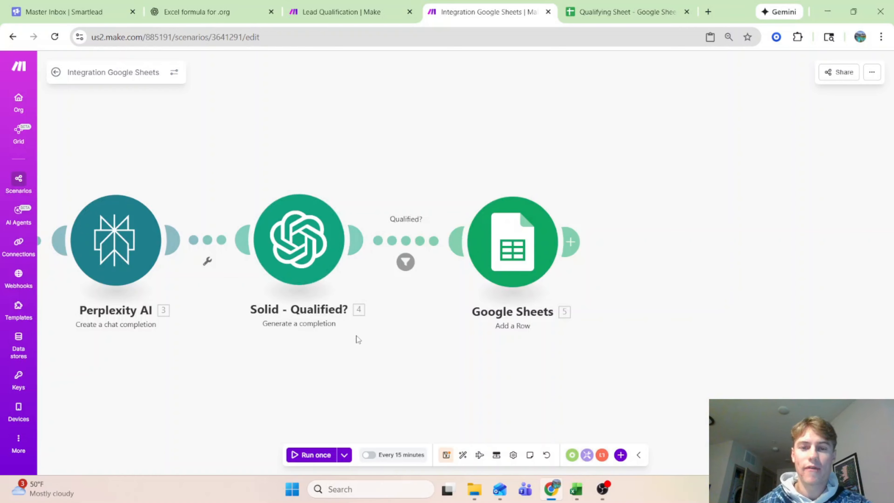
{"action": "left_click_drag", "start_coordinate": [358, 340], "coordinate": [428, 342]}
{"action": "scroll", "coordinate": [193, 313], "scroll_direction": "down", "scroll_amount": 1}
{"action": "left_click_drag", "start_coordinate": [186, 323], "coordinate": [224, 332]}
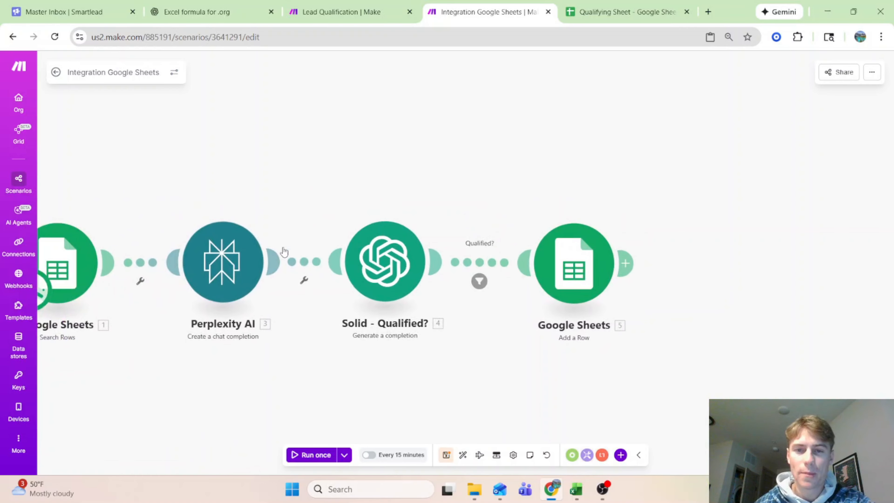
{"action": "left_click_drag", "start_coordinate": [82, 362], "coordinate": [263, 329]}
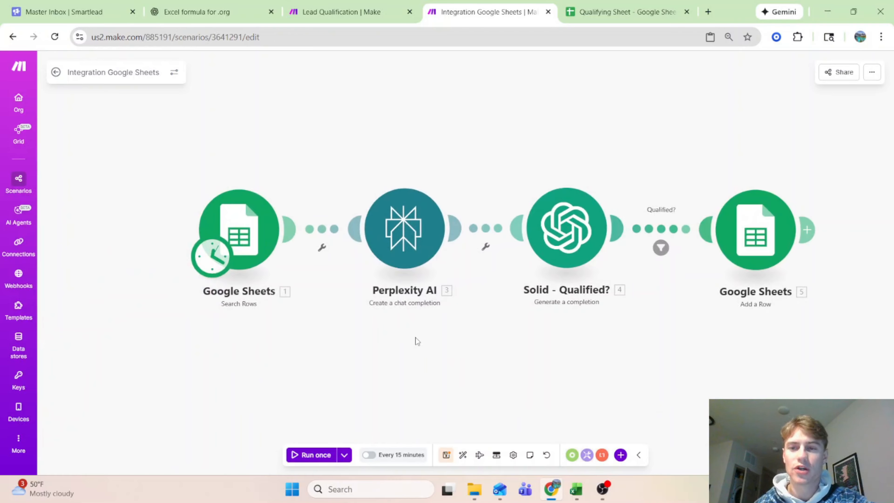
{"action": "left_click_drag", "start_coordinate": [655, 424], "coordinate": [627, 454]}
Shift Search Rows and Perplexity AI for spacing, and insert a Google Sheets Update a Row module between Perplexity AI and Solid - Qualified?
{"action": "left_click_drag", "start_coordinate": [235, 272], "coordinate": [210, 271]}
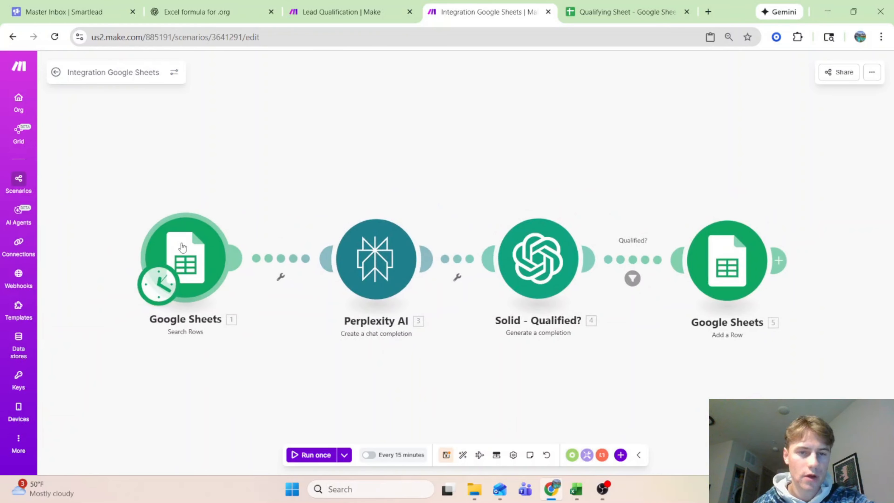
{"action": "left_click_drag", "start_coordinate": [397, 272], "coordinate": [349, 260]}
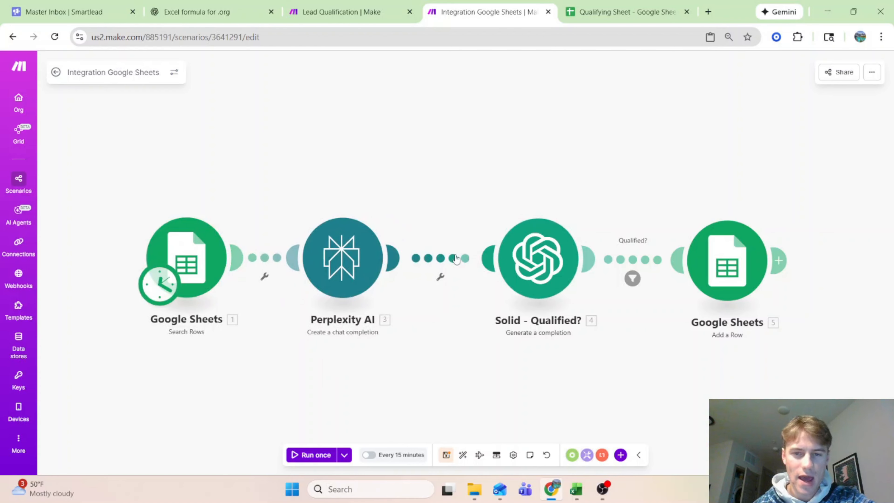
{"action": "right_click", "coordinate": [457, 258]}
{"action": "left_click", "coordinate": [528, 325]}
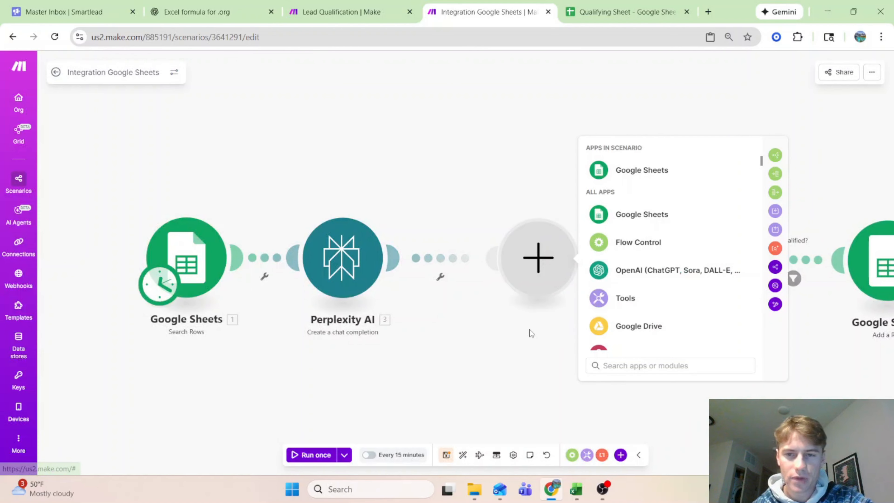
{"action": "left_click", "coordinate": [624, 170]}
{"action": "left_click", "coordinate": [660, 287]}
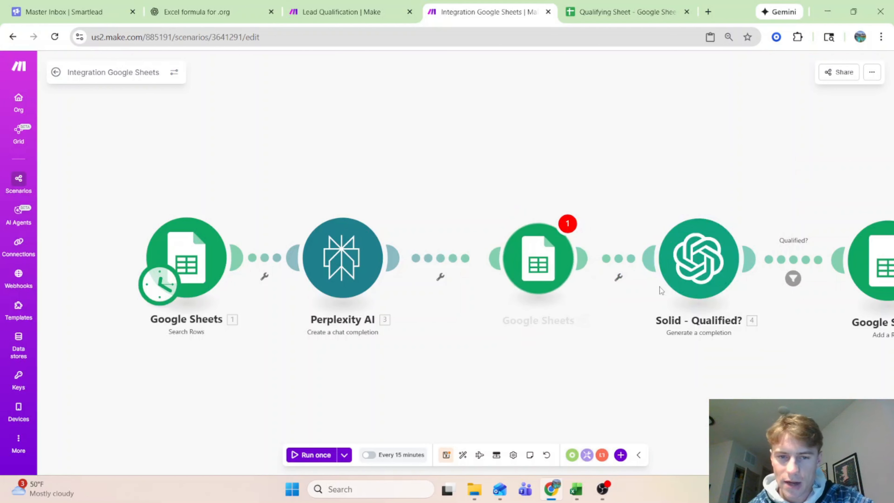
Set Update a Row's search method to Enter manually and map its Spreadsheet ID from the Search Rows module.
{"action": "left_click", "coordinate": [702, 262]}
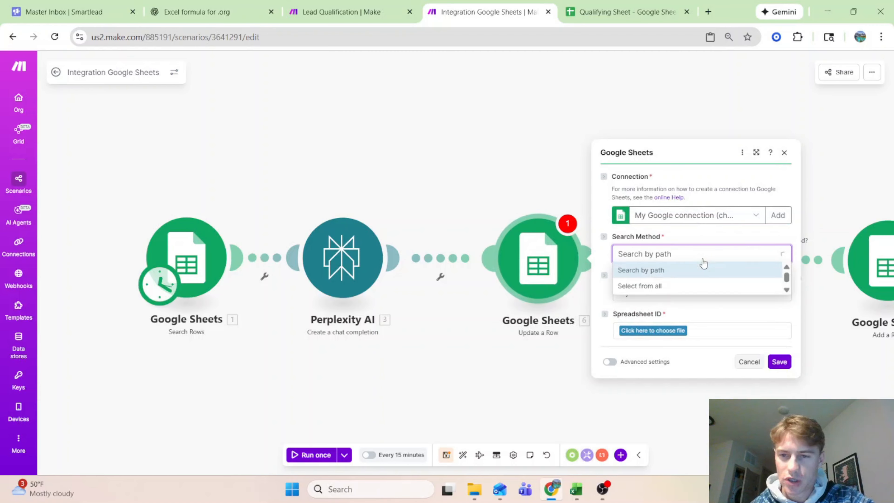
{"action": "left_click", "coordinate": [668, 304]}
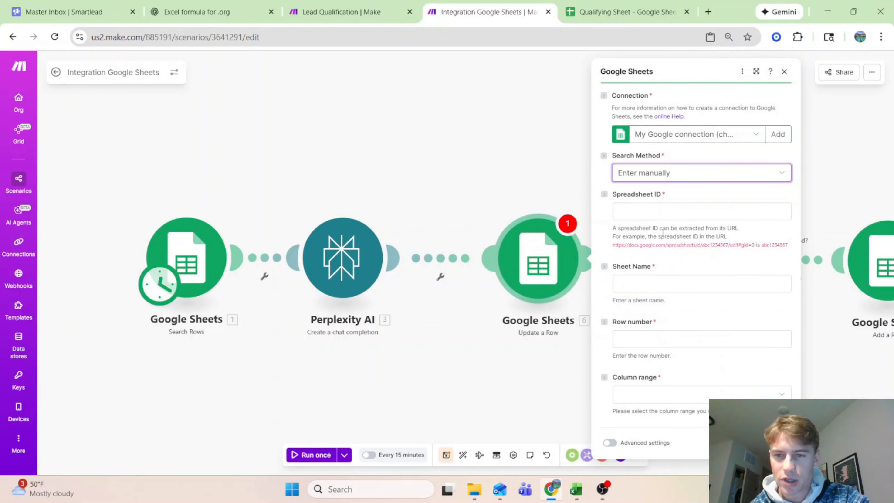
{"action": "left_click", "coordinate": [663, 214]}
{"action": "scroll", "coordinate": [528, 230], "scroll_direction": "down", "scroll_amount": 5}
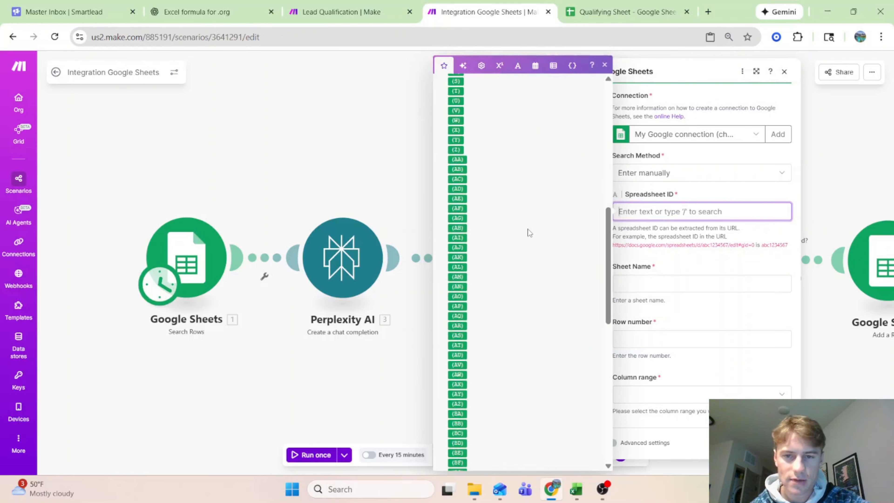
{"action": "scroll", "coordinate": [529, 232], "scroll_direction": "up", "scroll_amount": 3}
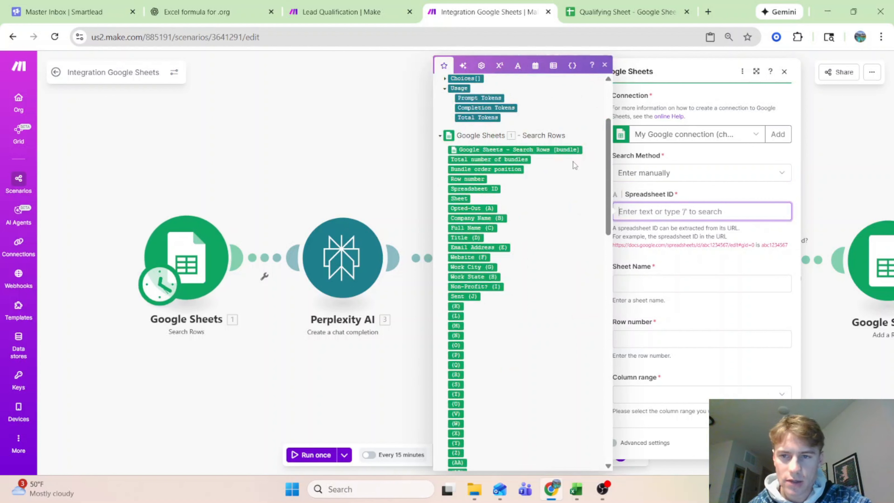
{"action": "left_click", "coordinate": [489, 189]}
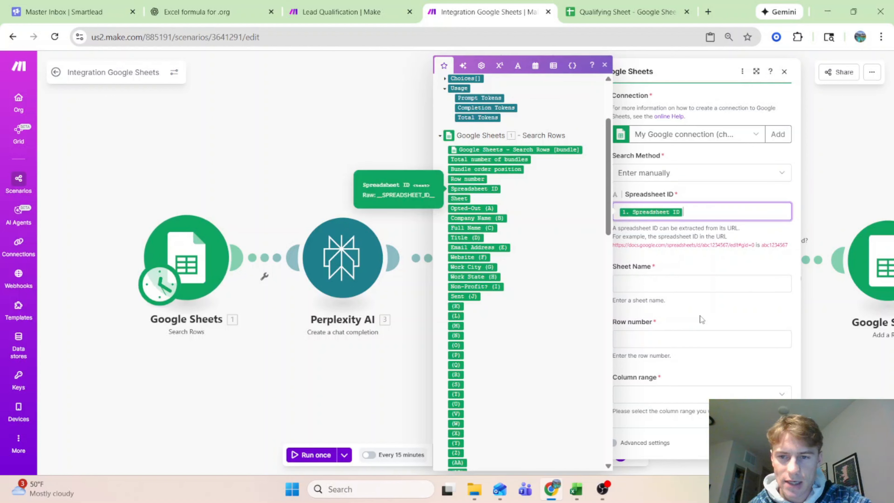
Map Sheet Name and Row number from Search Rows' Sheet and Row number, and set the column range to A-Z.
{"action": "left_click", "coordinate": [688, 283]}
{"action": "left_click", "coordinate": [458, 198]}
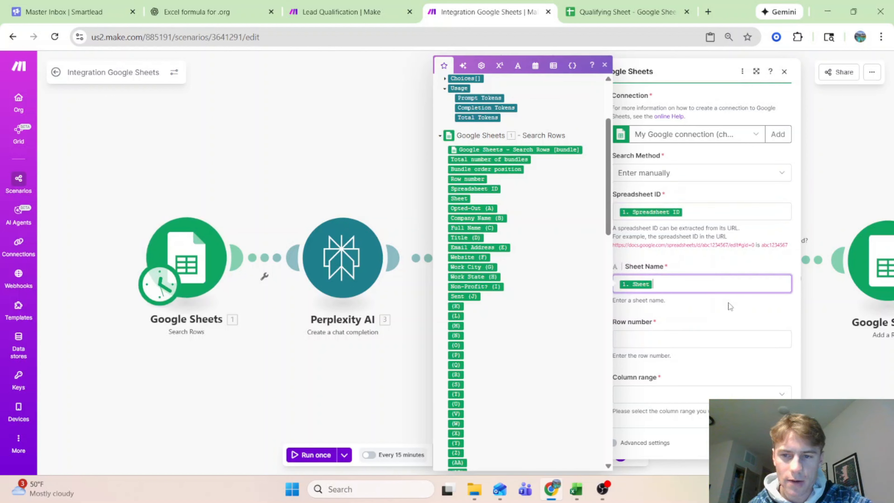
{"action": "left_click", "coordinate": [691, 334]}
{"action": "left_click", "coordinate": [467, 179]}
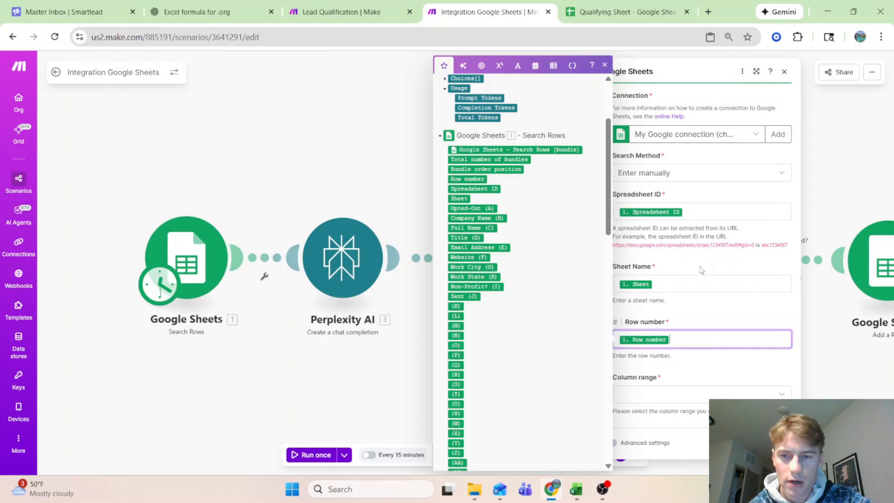
{"action": "left_click", "coordinate": [727, 396]}
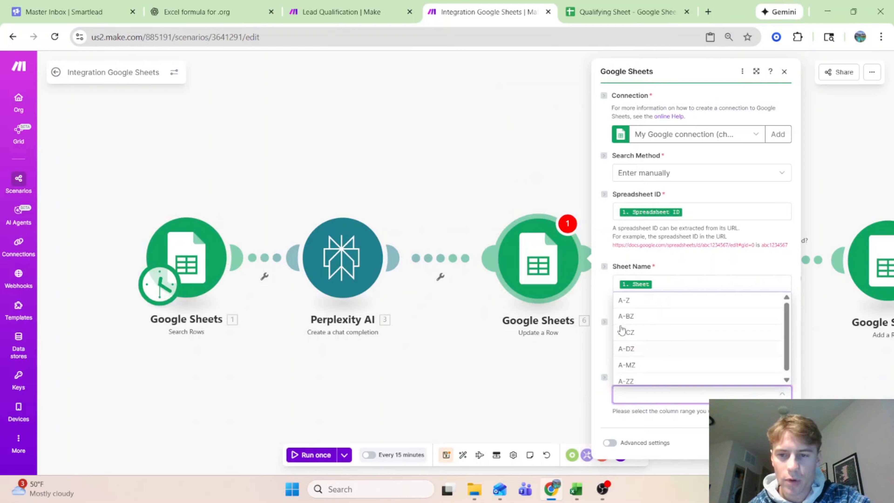
{"action": "left_click", "coordinate": [638, 306]}
Check the Sent column's letter in Raw Leads, set Update a Row's column J to "SENT", and save the module and scenario.
{"action": "scroll", "coordinate": [661, 299], "scroll_direction": "down", "scroll_amount": 6}
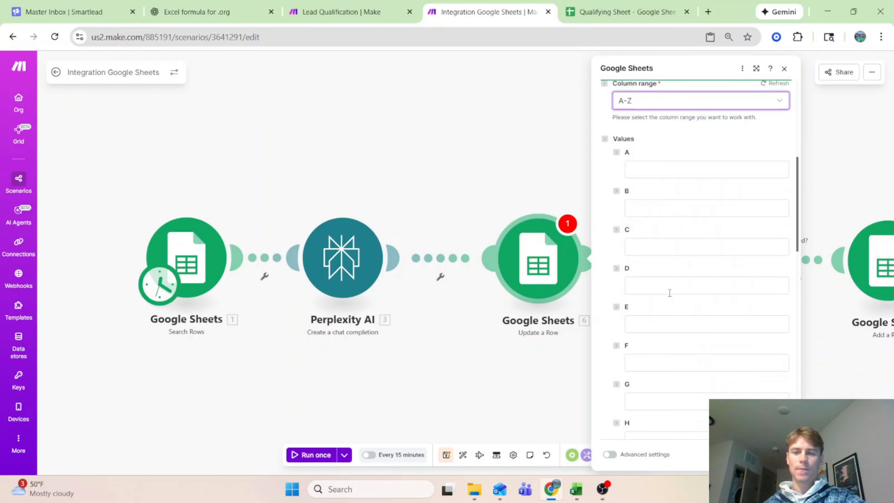
{"action": "left_click", "coordinate": [620, 8]}
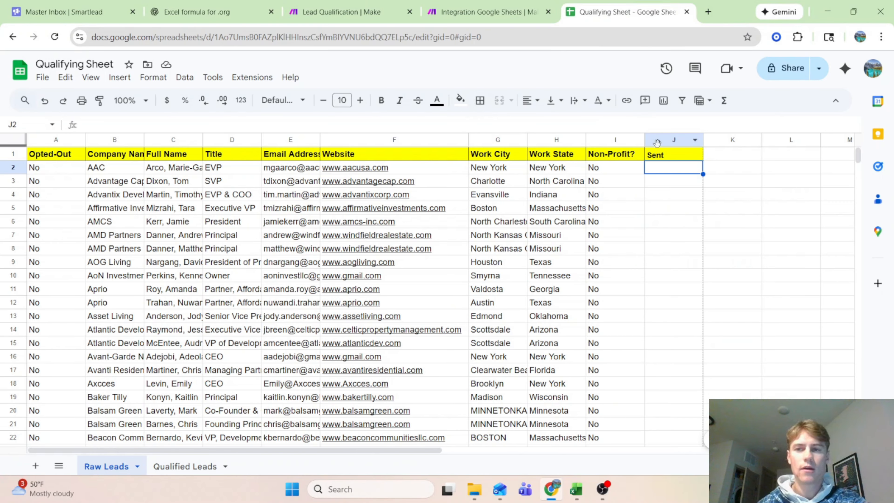
{"action": "left_click", "coordinate": [486, 12]}
{"action": "scroll", "coordinate": [664, 317], "scroll_direction": "down", "scroll_amount": 3}
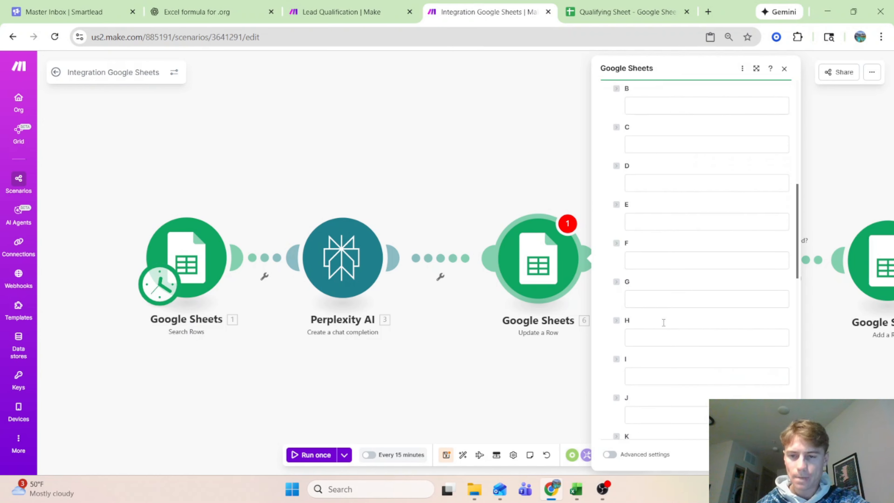
{"action": "left_click", "coordinate": [657, 400]}
{"action": "type", "text": "S"}
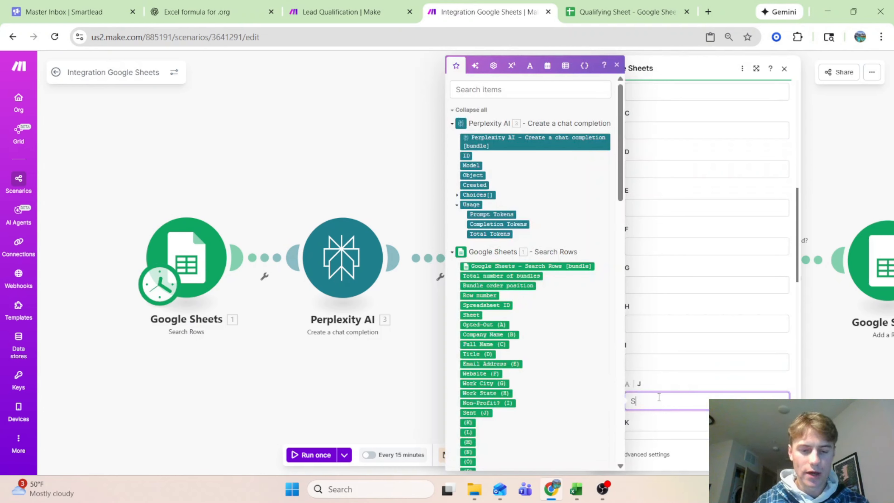
{"action": "type", "text": "ENT"}
{"action": "left_click", "coordinate": [274, 470]}
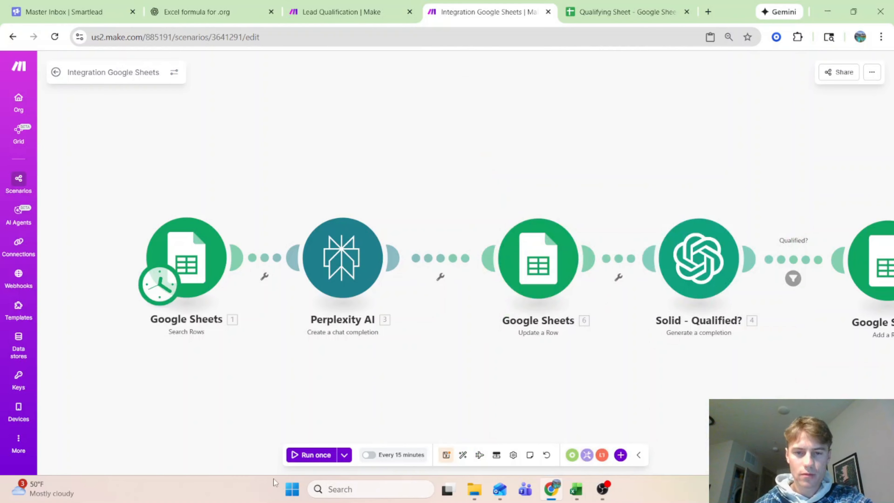
{"action": "left_click", "coordinate": [447, 457]}
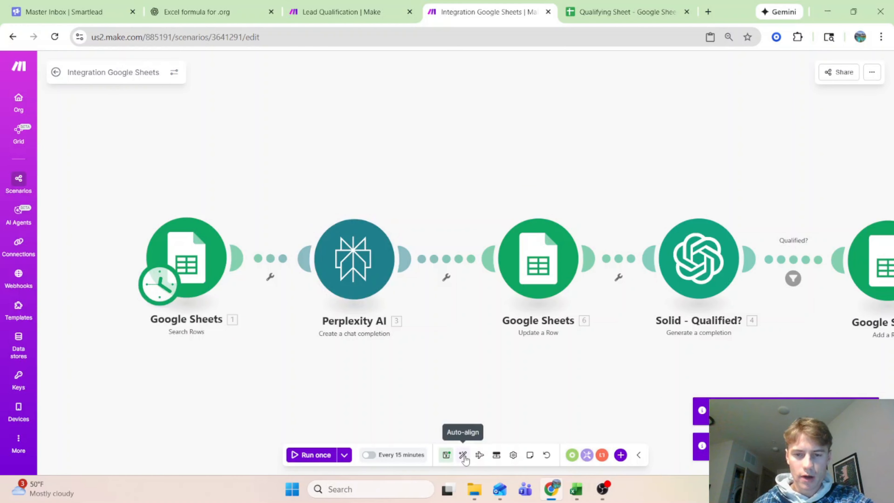
Auto-align the scenario's modules and run the scenario once.
{"action": "left_click", "coordinate": [467, 458]}
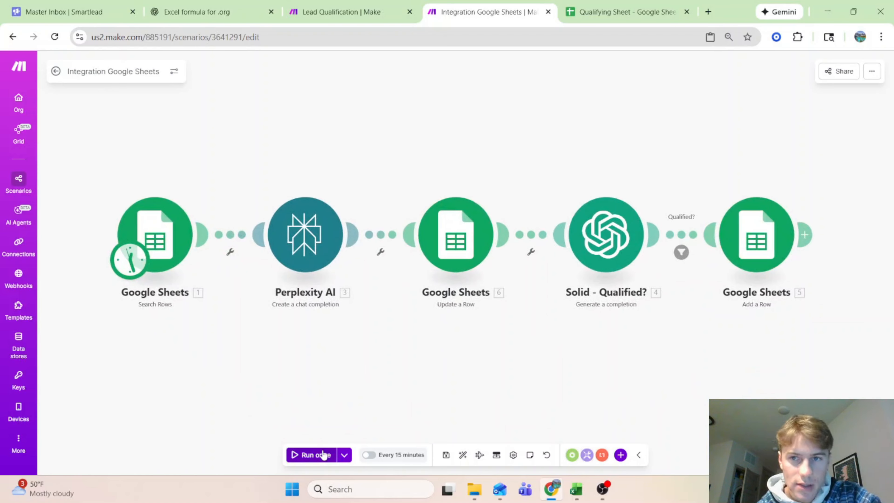
{"action": "left_click", "coordinate": [323, 455]}
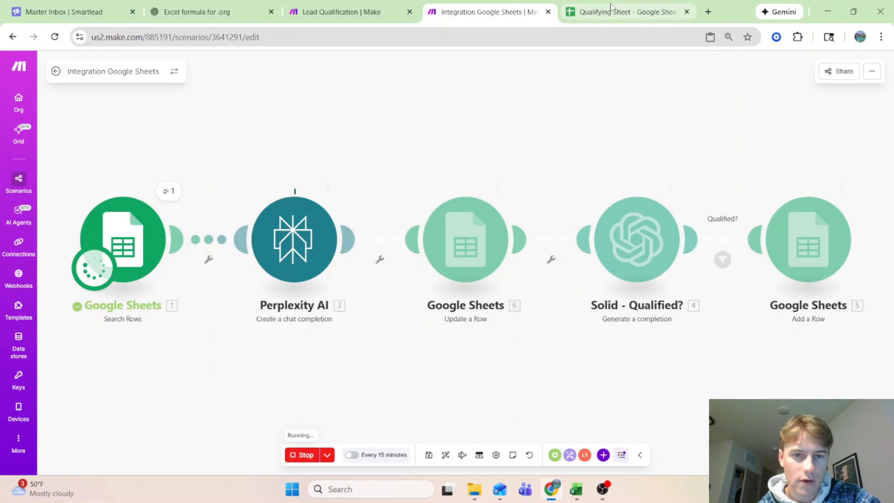
Open the Advantix website from row 2 of Raw Leads and examine its Our Communities and About Us pages.
{"action": "left_click", "coordinate": [611, 10]}
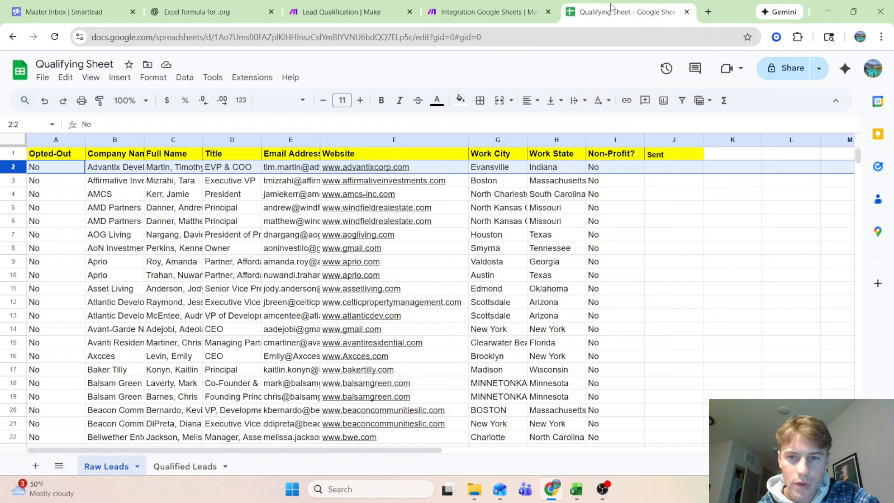
{"action": "left_click", "coordinate": [388, 170]}
{"action": "left_click", "coordinate": [399, 188]}
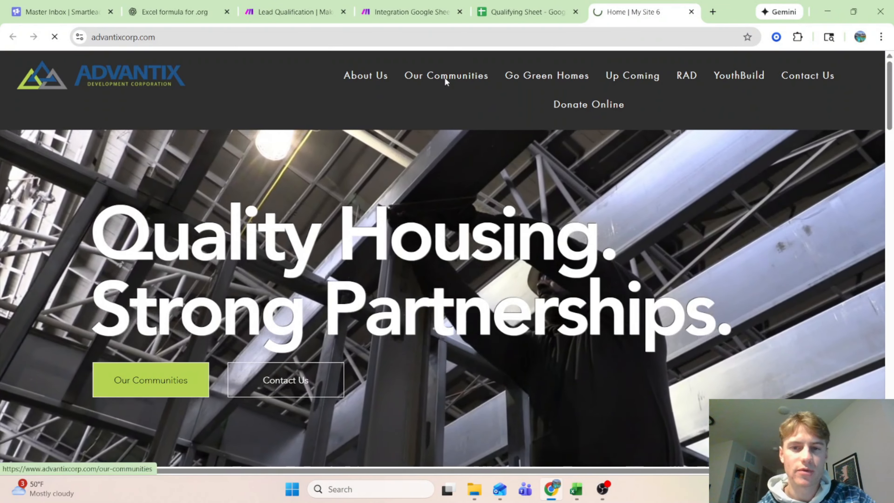
{"action": "left_click", "coordinate": [444, 76]}
{"action": "scroll", "coordinate": [410, 306], "scroll_direction": "down", "scroll_amount": 4}
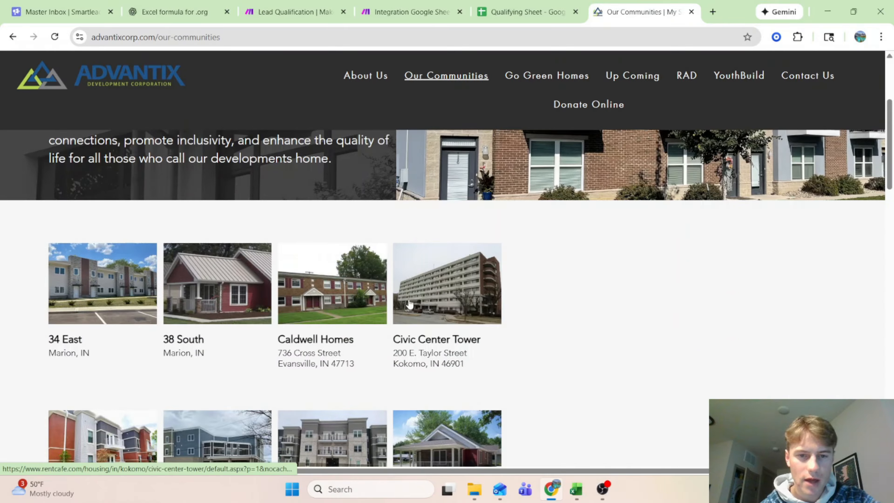
{"action": "scroll", "coordinate": [409, 304], "scroll_direction": "up", "scroll_amount": 4}
{"action": "scroll", "coordinate": [430, 294], "scroll_direction": "down", "scroll_amount": 5}
{"action": "scroll", "coordinate": [434, 297], "scroll_direction": "down", "scroll_amount": 1}
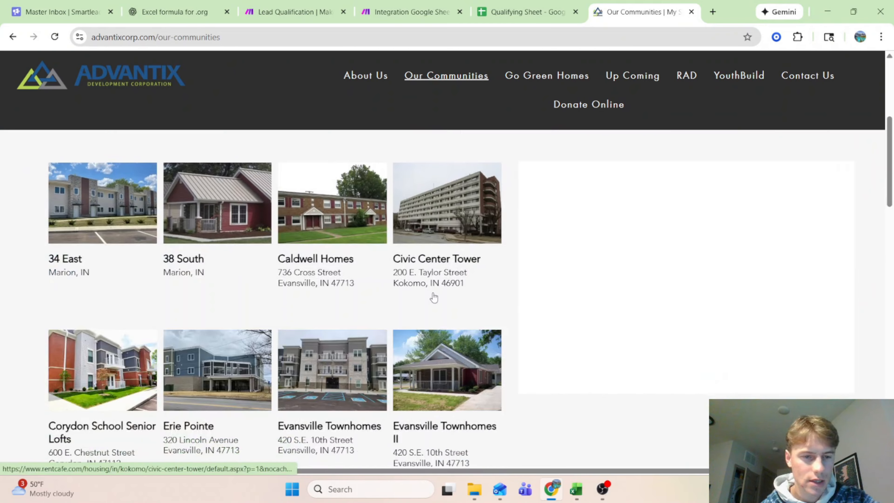
{"action": "scroll", "coordinate": [434, 297], "scroll_direction": "down", "scroll_amount": 5}
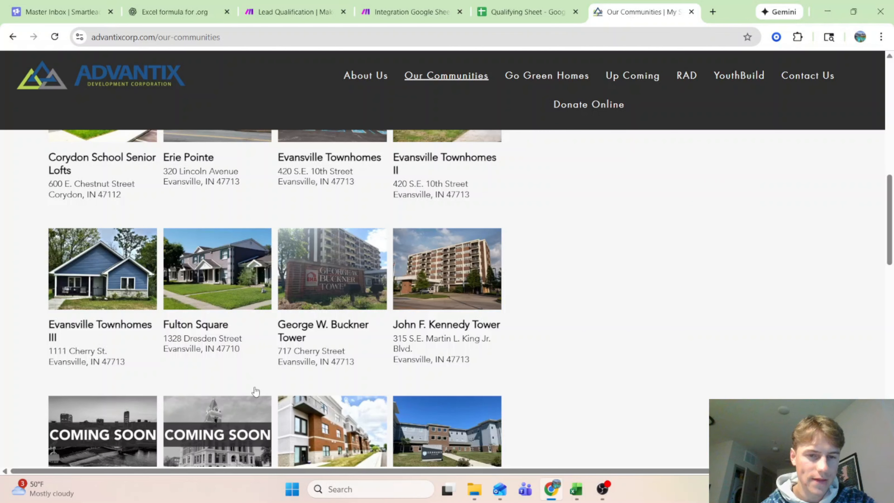
{"action": "scroll", "coordinate": [255, 390], "scroll_direction": "up", "scroll_amount": 2}
{"action": "scroll", "coordinate": [401, 438], "scroll_direction": "down", "scroll_amount": 10}
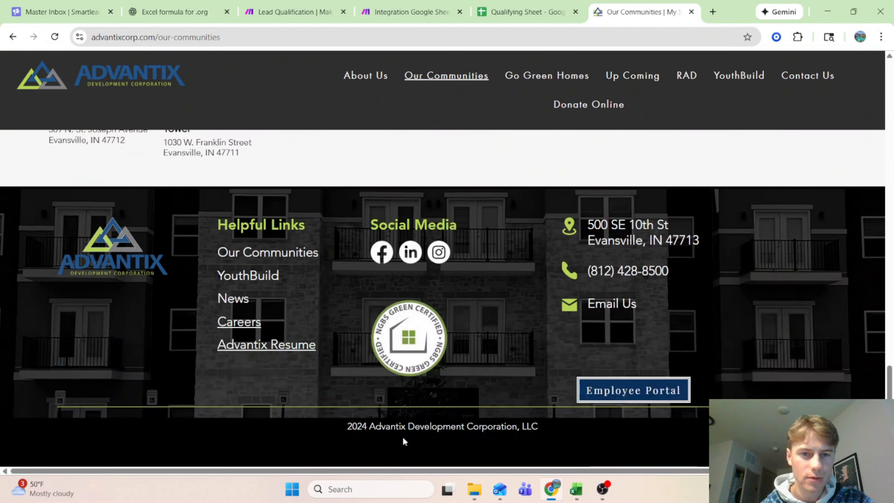
{"action": "scroll", "coordinate": [403, 437], "scroll_direction": "up", "scroll_amount": 15}
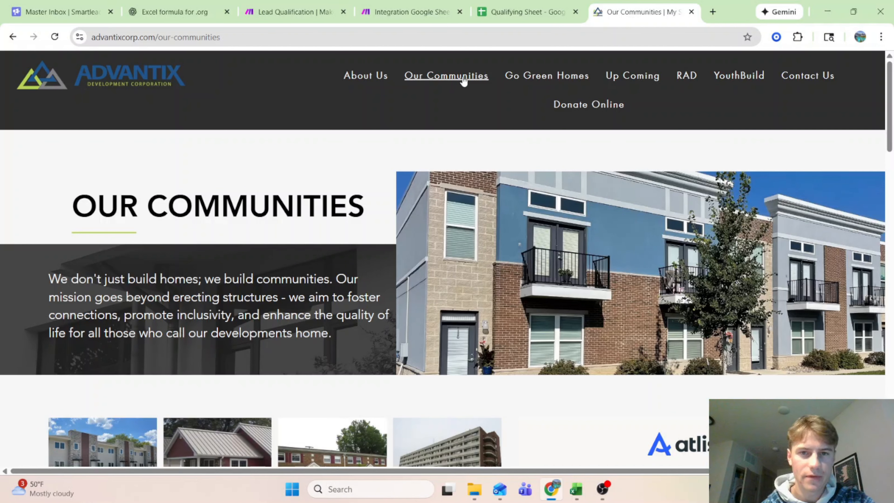
{"action": "left_click", "coordinate": [365, 76]}
Check row 2's Sent cell in Raw Leads and the Qualified Leads sheet for the results of the run.
{"action": "left_click", "coordinate": [517, 7]}
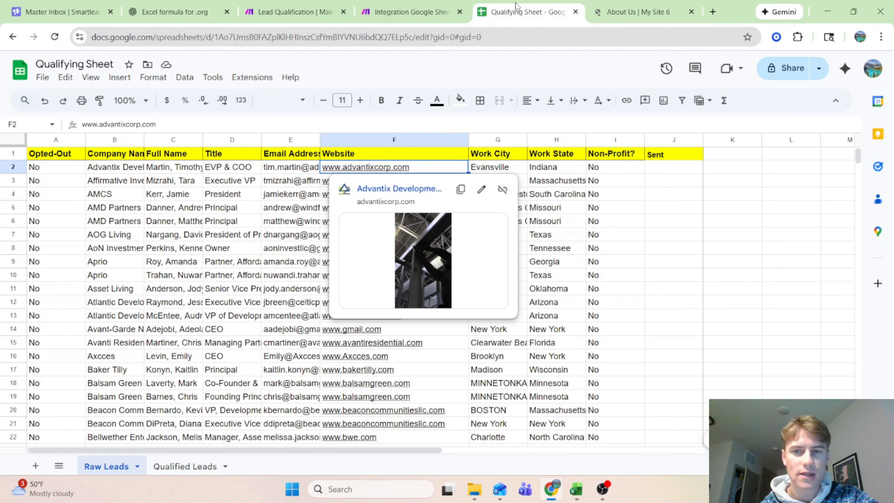
{"action": "left_click", "coordinate": [750, 224]}
{"action": "left_click", "coordinate": [671, 171]}
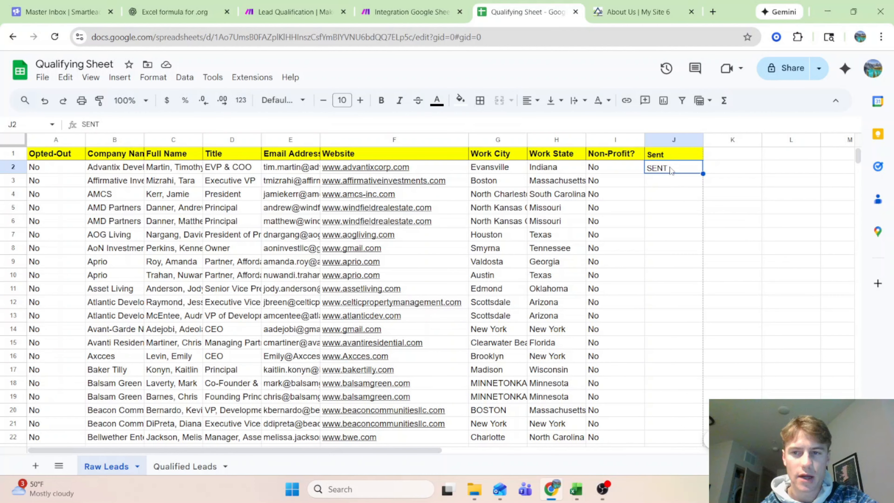
{"action": "left_click", "coordinate": [222, 467]}
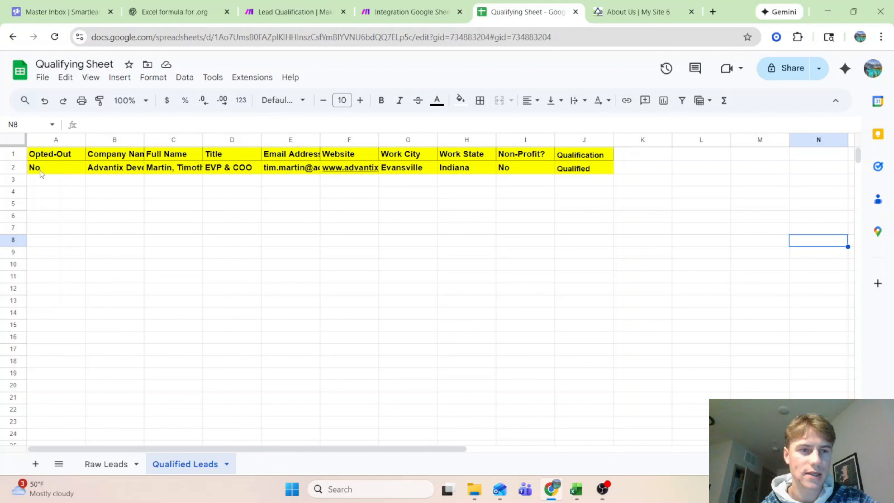
Remove the yellow fill and bold formatting from row 2 of Qualified Leads.
{"action": "left_click", "coordinate": [16, 166]}
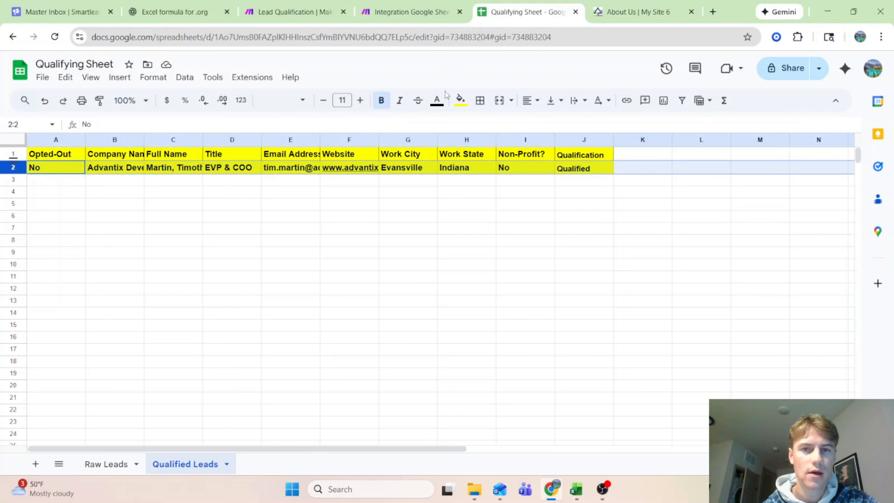
{"action": "left_click", "coordinate": [460, 100]}
{"action": "left_click", "coordinate": [493, 124]}
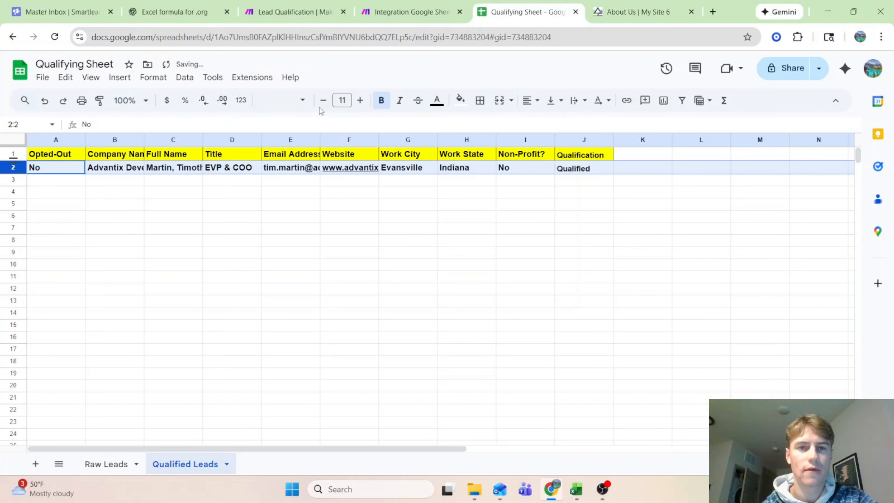
{"action": "left_click", "coordinate": [382, 105]}
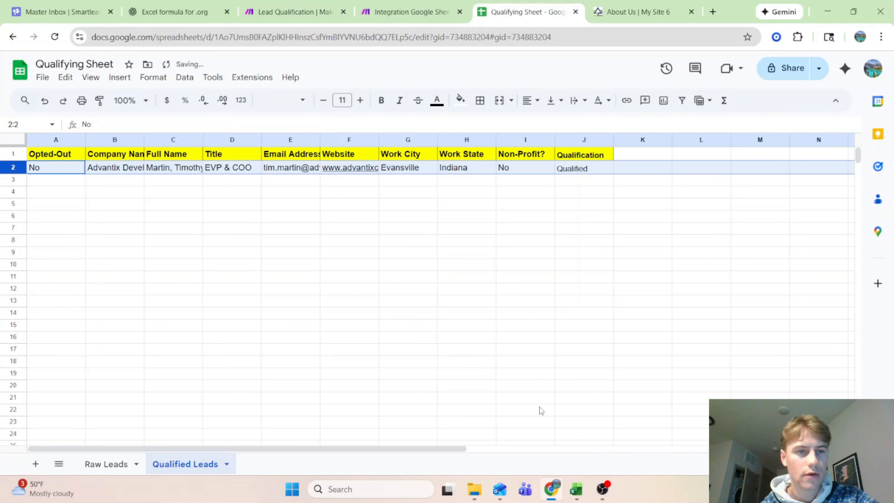
Return to the Make scenario and examine the message content in the Perplexity AI module's run output.
{"action": "left_click", "coordinate": [418, 12]}
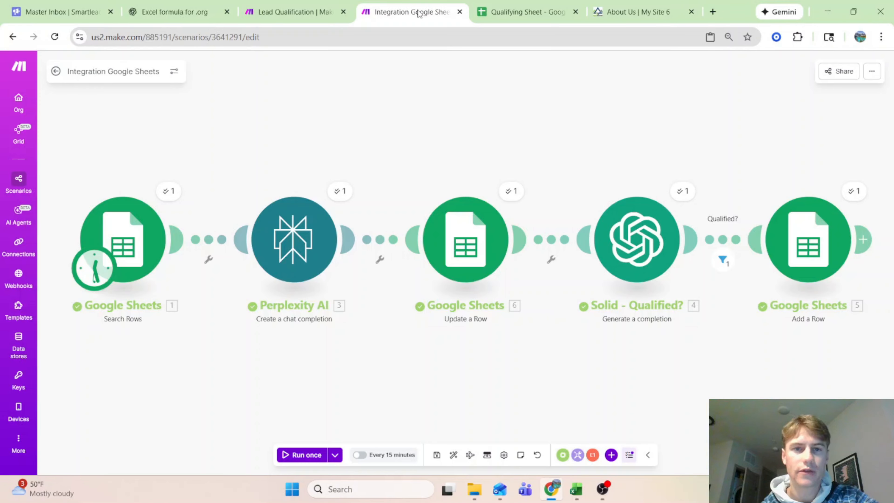
{"action": "left_click_drag", "start_coordinate": [594, 113], "coordinate": [546, 125]}
{"action": "left_click_drag", "start_coordinate": [445, 152], "coordinate": [480, 136]}
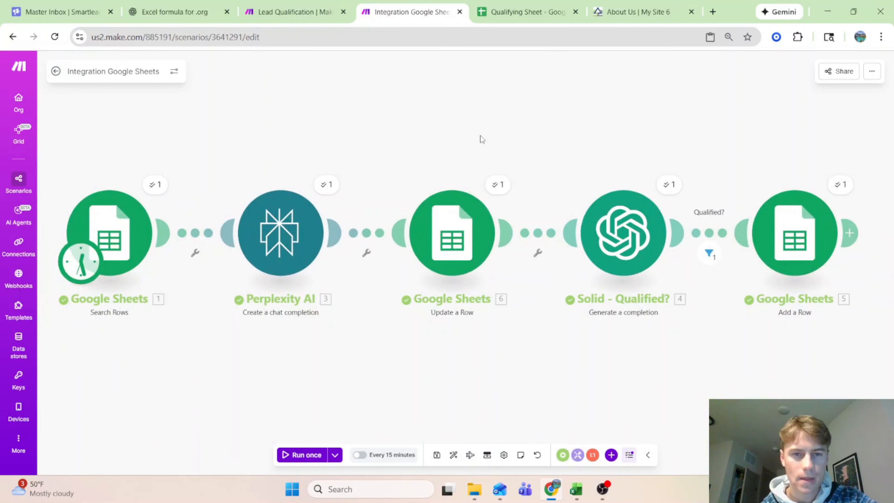
{"action": "left_click", "coordinate": [338, 188]}
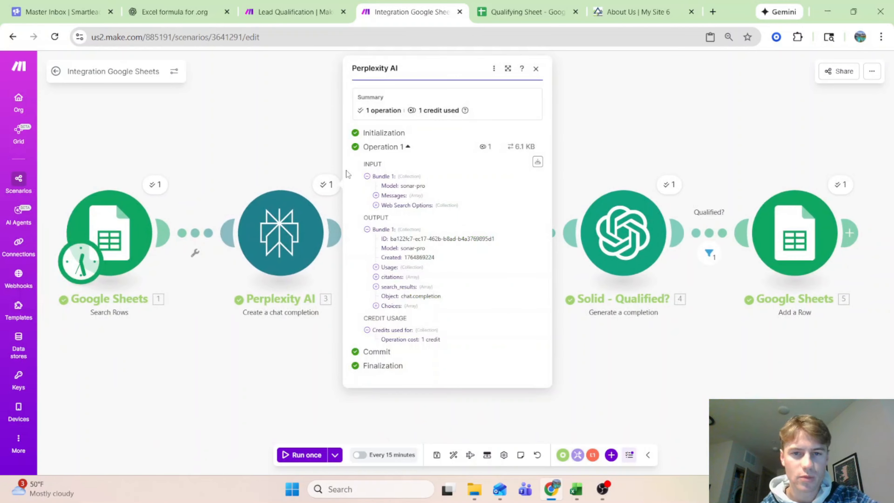
{"action": "left_click", "coordinate": [387, 306]}
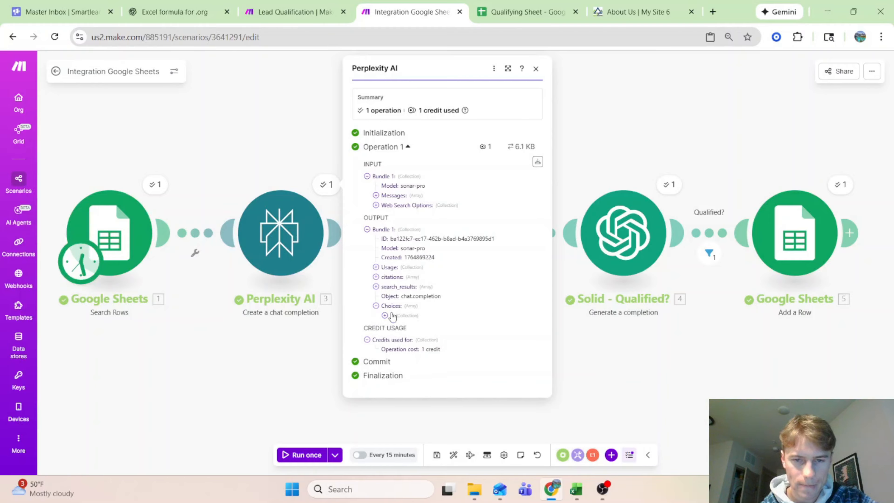
{"action": "left_click", "coordinate": [393, 315]}
{"action": "left_click", "coordinate": [400, 336]}
{"action": "scroll", "coordinate": [451, 310], "scroll_direction": "down", "scroll_amount": 10}
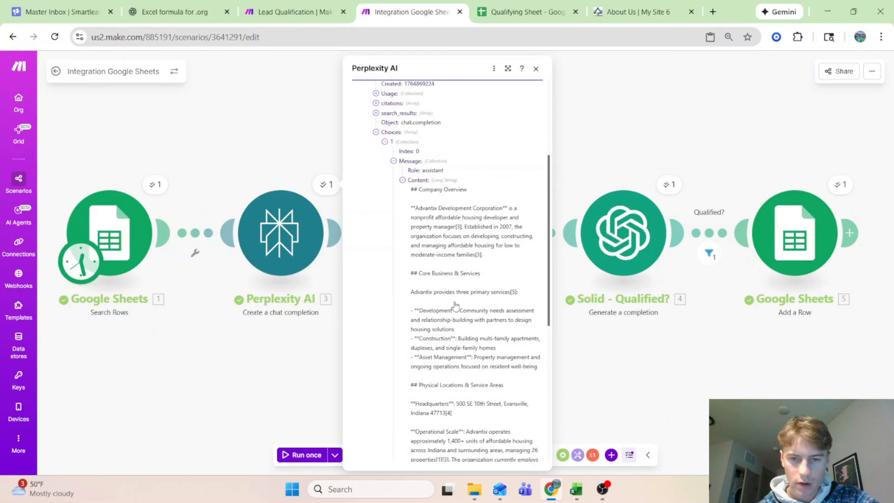
{"action": "scroll", "coordinate": [454, 306], "scroll_direction": "down", "scroll_amount": 5}
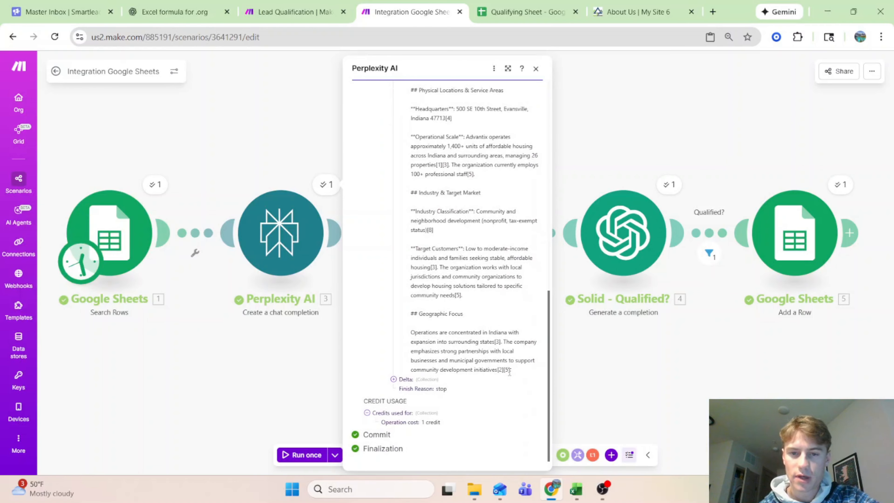
{"action": "scroll", "coordinate": [514, 370], "scroll_direction": "up", "scroll_amount": 8}
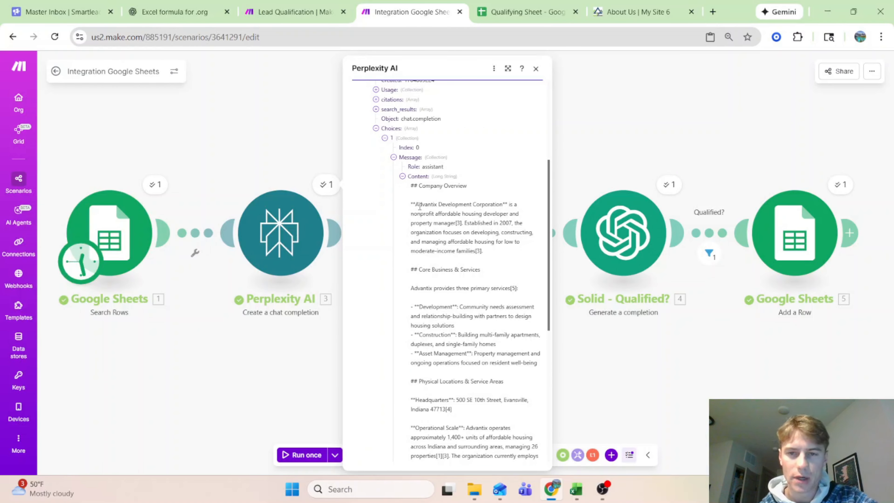
{"action": "left_click", "coordinate": [636, 426]}
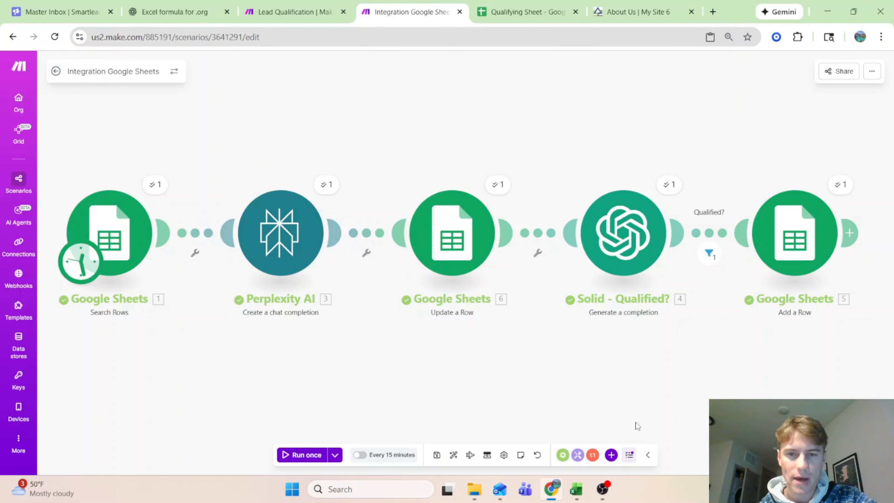
Inspect the Result output of the Solid - Qualified? module and the condition of the Qualified? filter.
{"action": "left_click", "coordinate": [670, 185]}
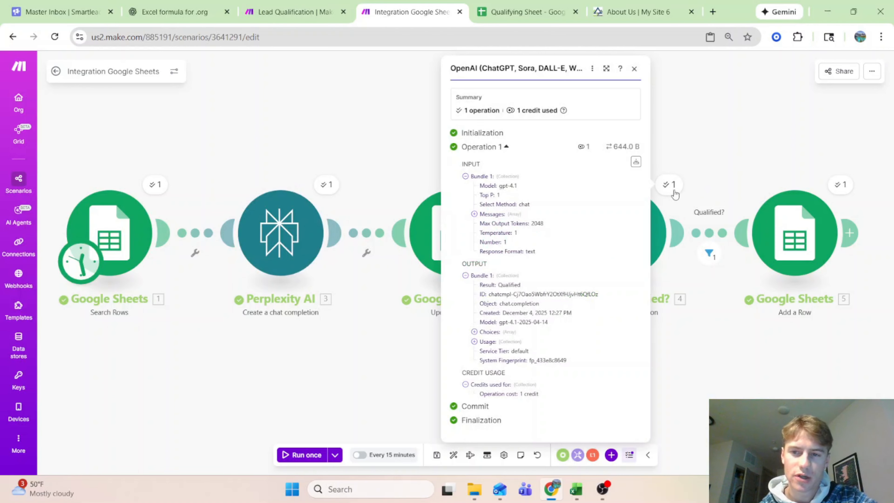
{"action": "left_click_drag", "start_coordinate": [497, 287], "coordinate": [543, 288]}
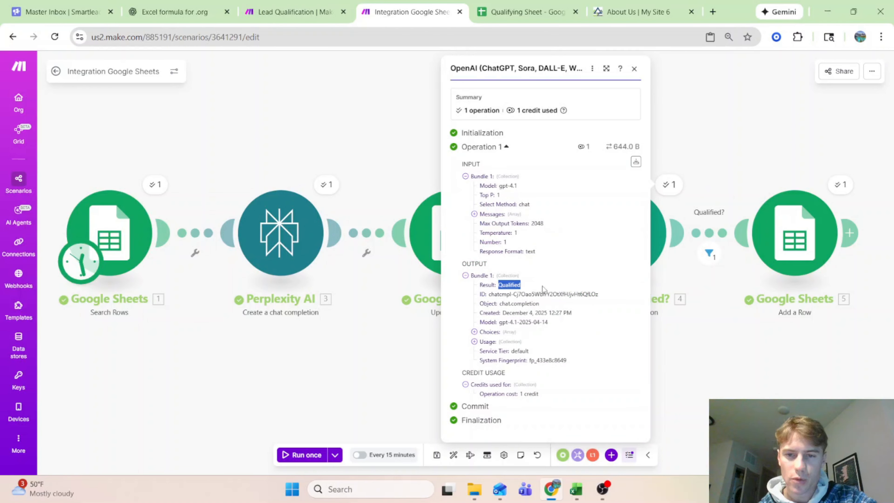
{"action": "left_click", "coordinate": [721, 231]}
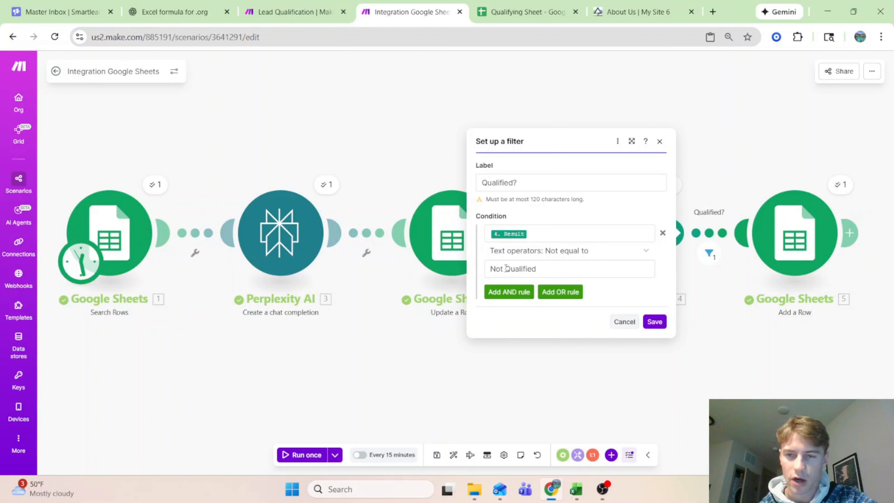
{"action": "left_click", "coordinate": [679, 197]}
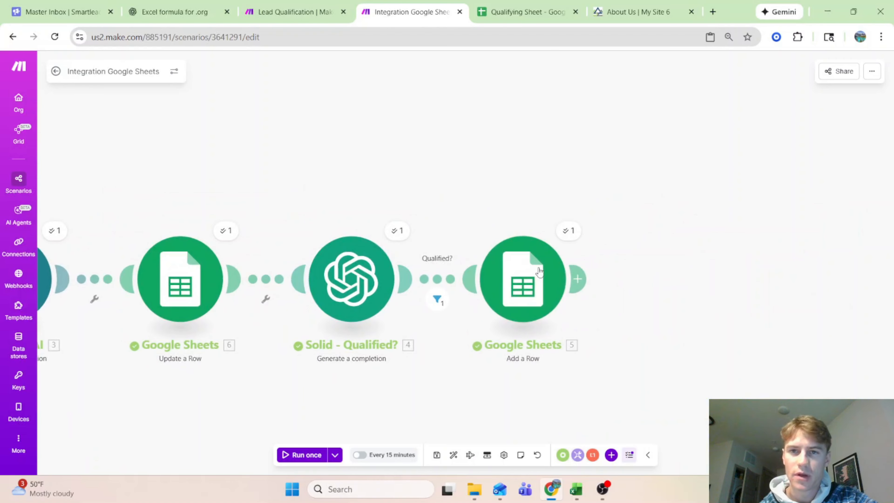
{"action": "left_click", "coordinate": [514, 4]}
{"action": "left_click", "coordinate": [410, 11]}
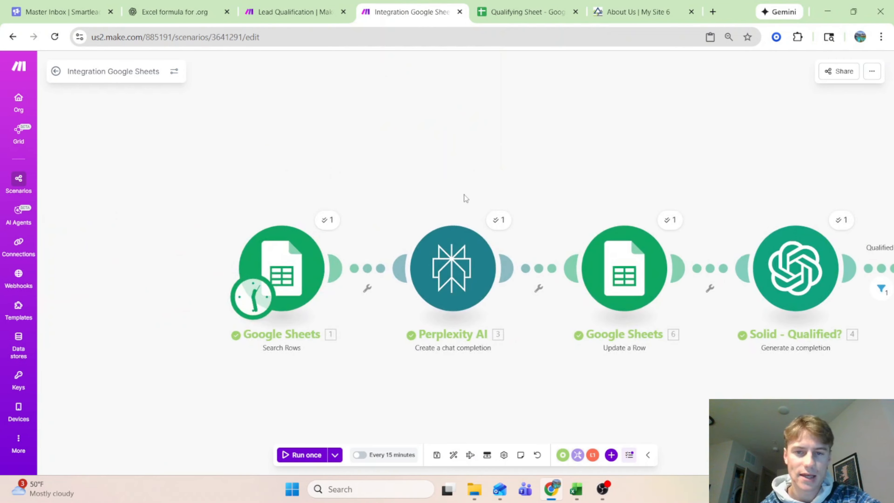
Set the Search Rows module's limit to 3 and save the module.
{"action": "left_click", "coordinate": [361, 266]}
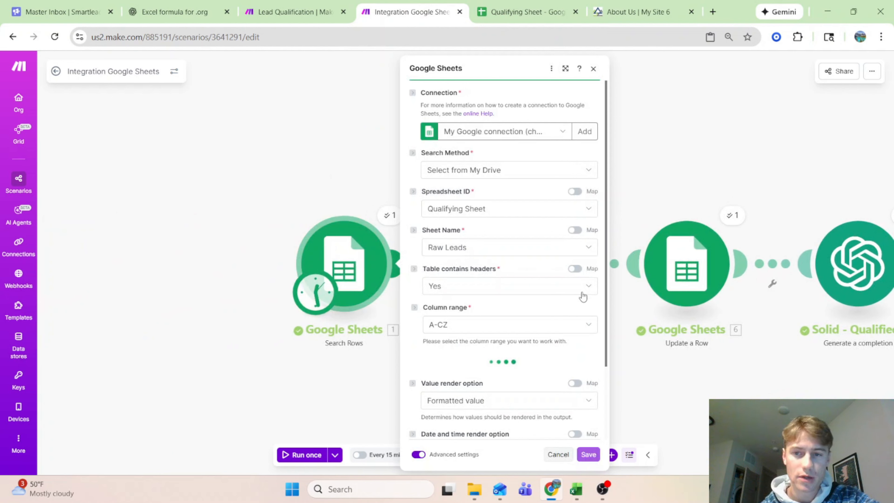
{"action": "scroll", "coordinate": [580, 303], "scroll_direction": "down", "scroll_amount": 5}
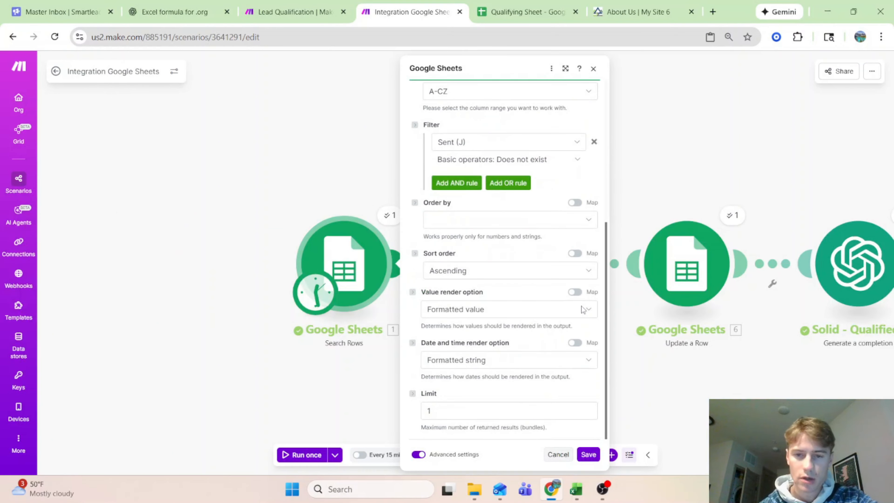
{"action": "left_click", "coordinate": [503, 410]}
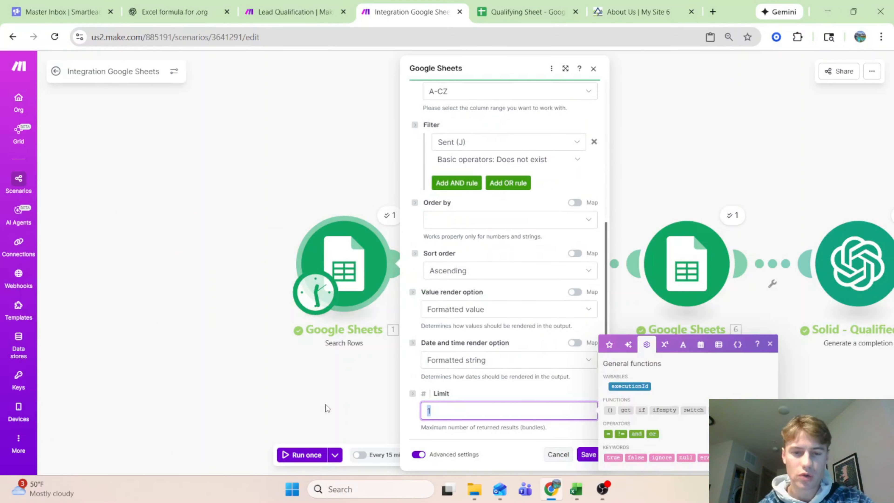
{"action": "left_click", "coordinate": [585, 457]}
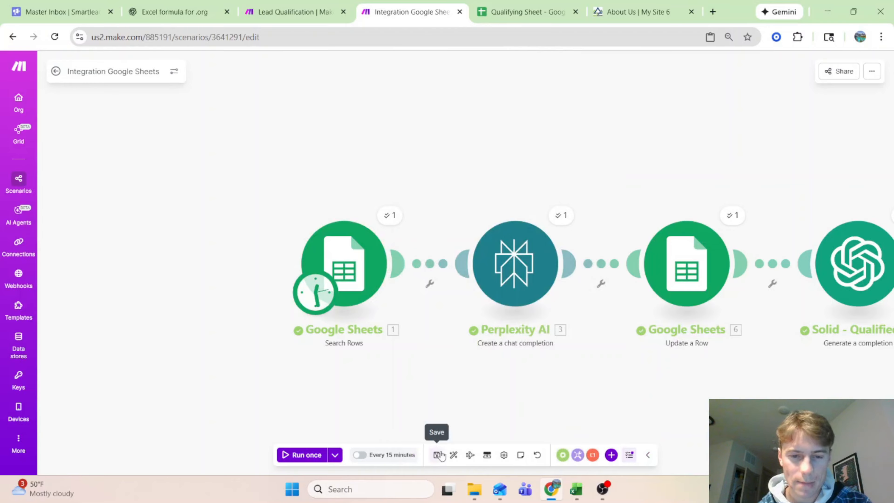
Run the scenario once more and examine the bundles output by Search Rows.
{"action": "left_click", "coordinate": [304, 455]}
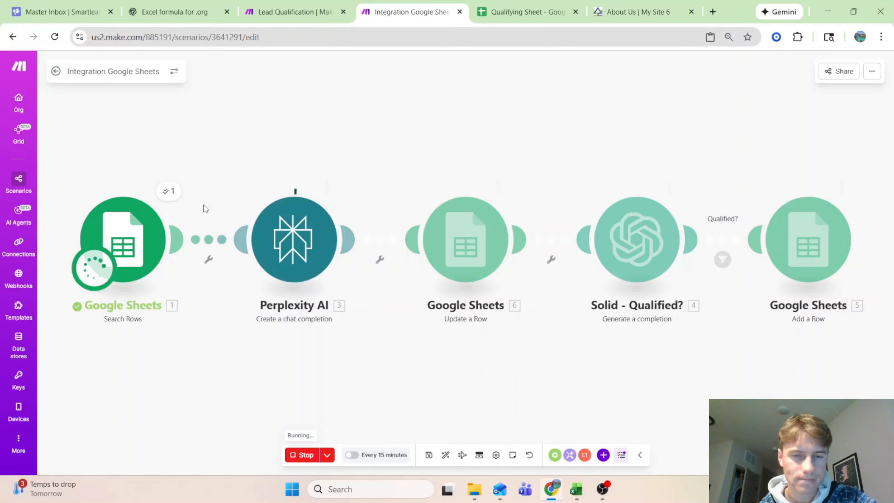
{"action": "left_click", "coordinate": [169, 198]}
{"action": "scroll", "coordinate": [285, 299], "scroll_direction": "down", "scroll_amount": 3}
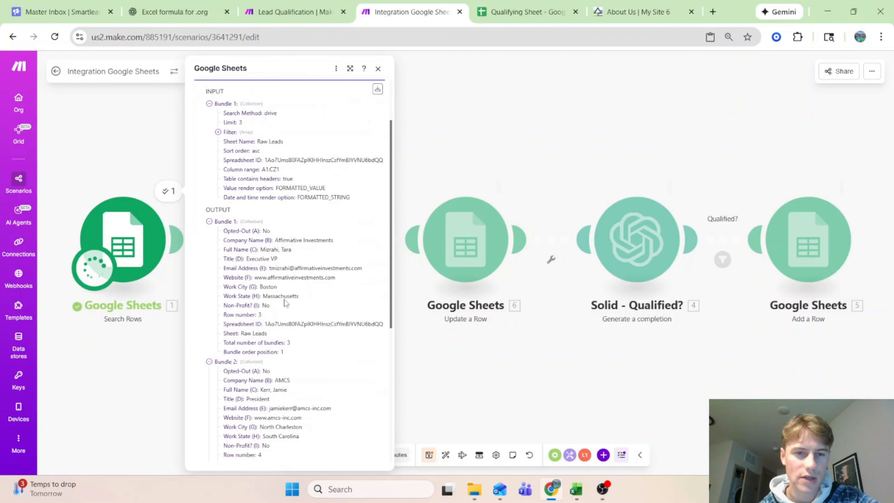
{"action": "left_click", "coordinate": [209, 177]}
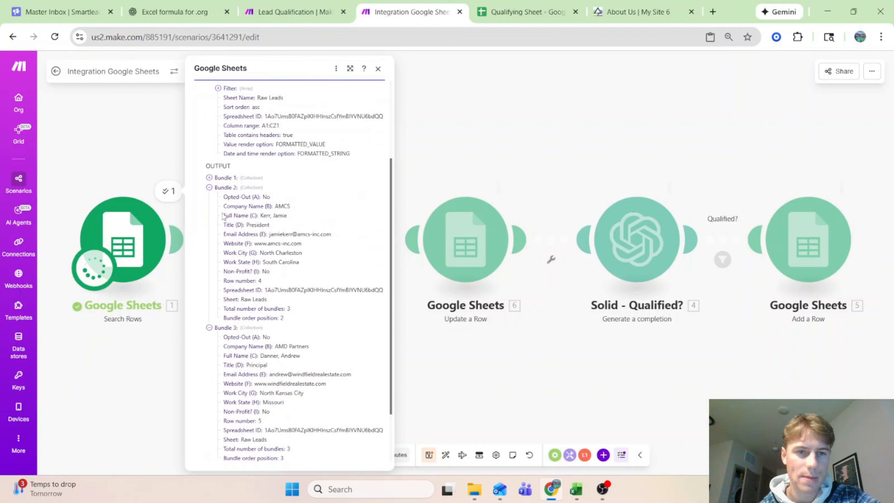
Collapse the Search Rows output bundles and inspect the Result output of the Solid - Qualified? module.
{"action": "left_click", "coordinate": [210, 188]}
{"action": "left_click", "coordinate": [222, 250]}
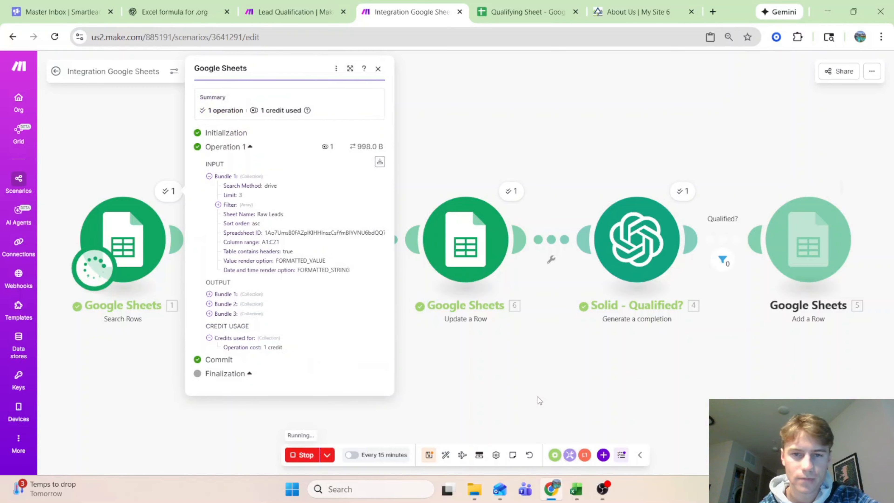
{"action": "left_click", "coordinate": [481, 135]}
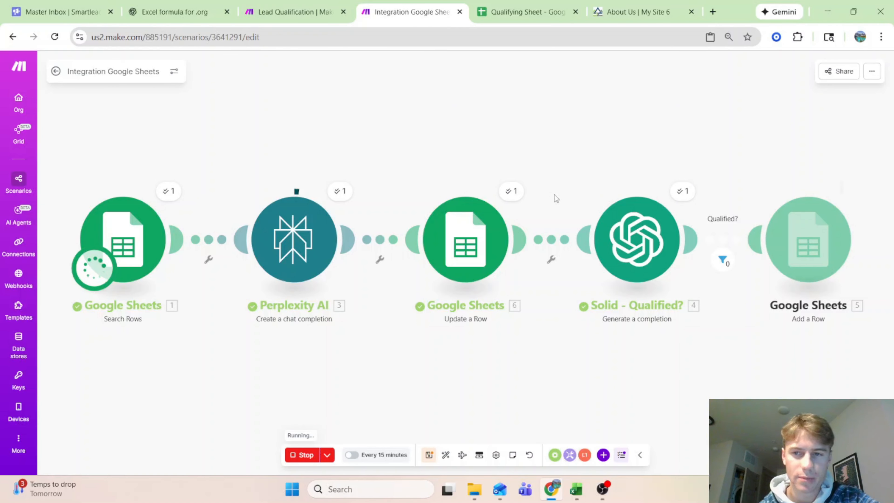
{"action": "left_click", "coordinate": [680, 192]}
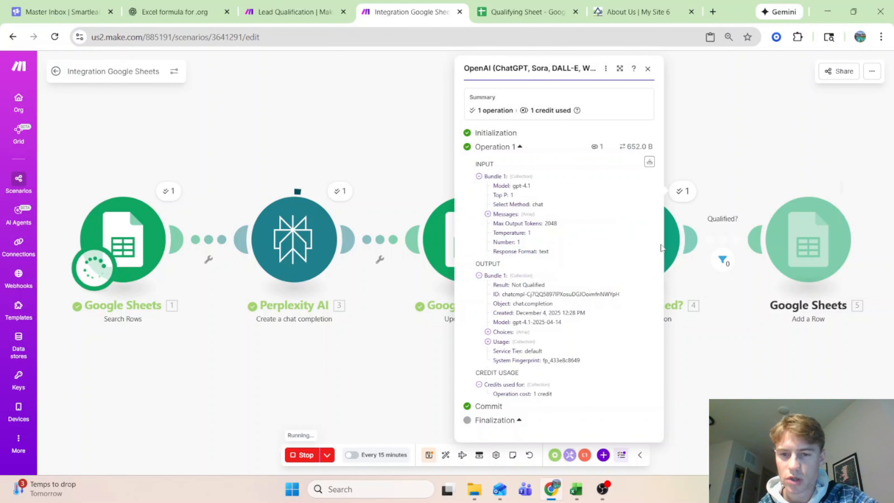
{"action": "left_click", "coordinate": [733, 395]}
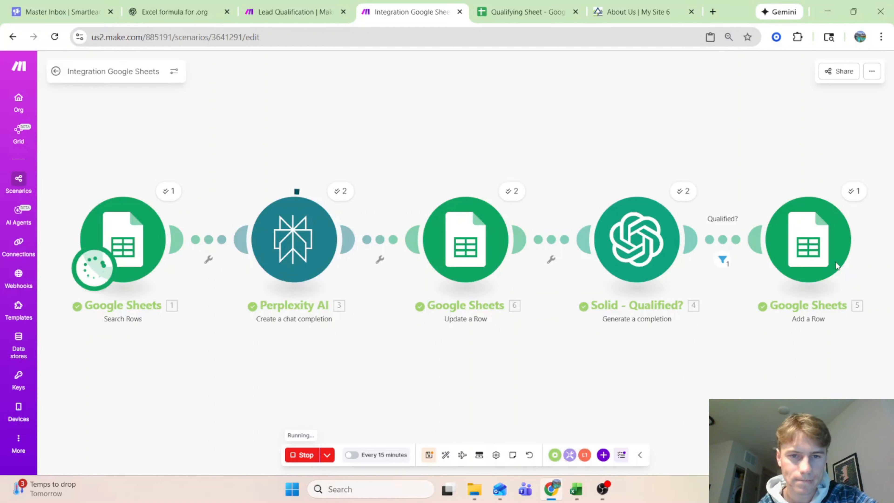
Check the Qualified Leads sheet for the newly added lead and return to the Make scenario.
{"action": "left_click", "coordinate": [523, 2]}
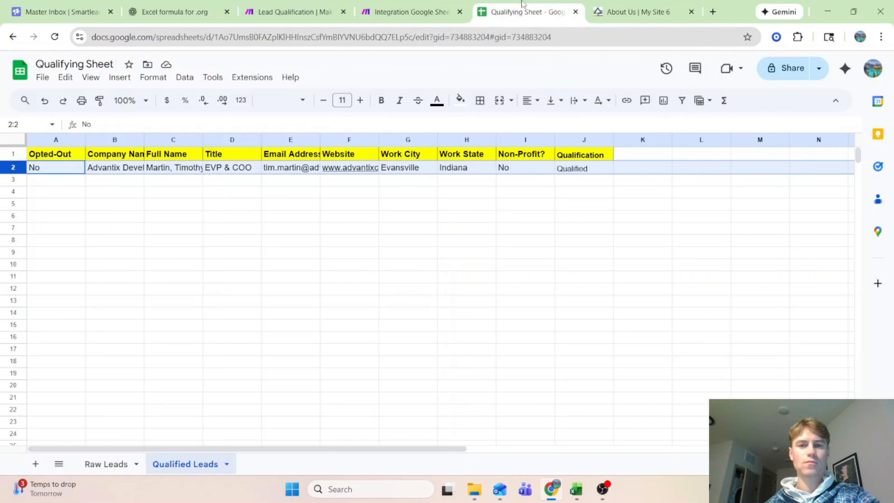
{"action": "left_click", "coordinate": [401, 281]}
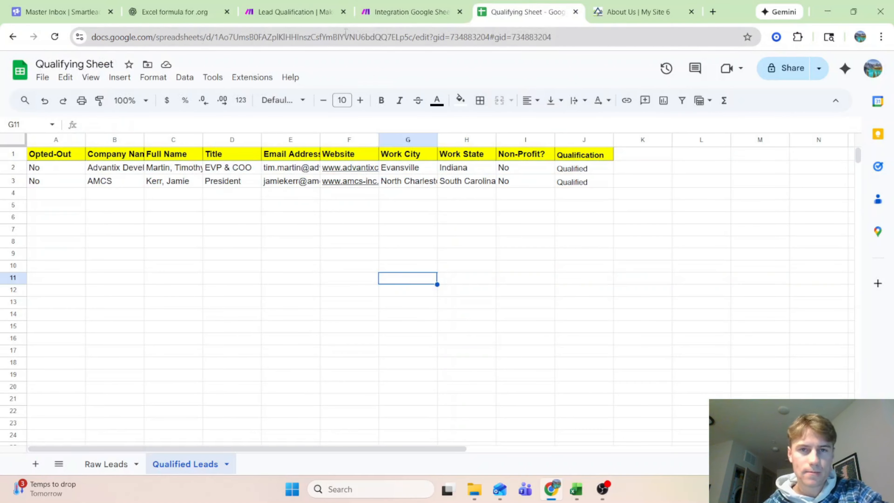
{"action": "left_click", "coordinate": [424, 13]}
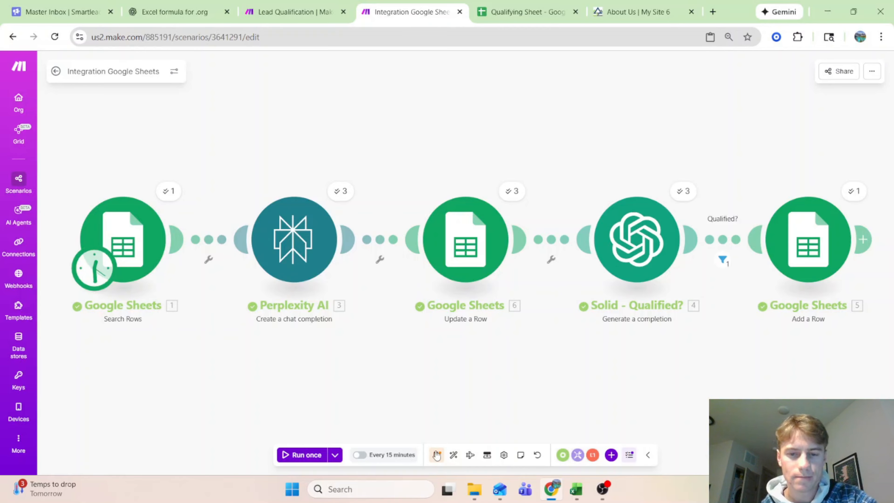
View the scenario's schedule settings and review the Sent column and full extent of the Raw Leads sheet.
{"action": "left_click", "coordinate": [392, 452]}
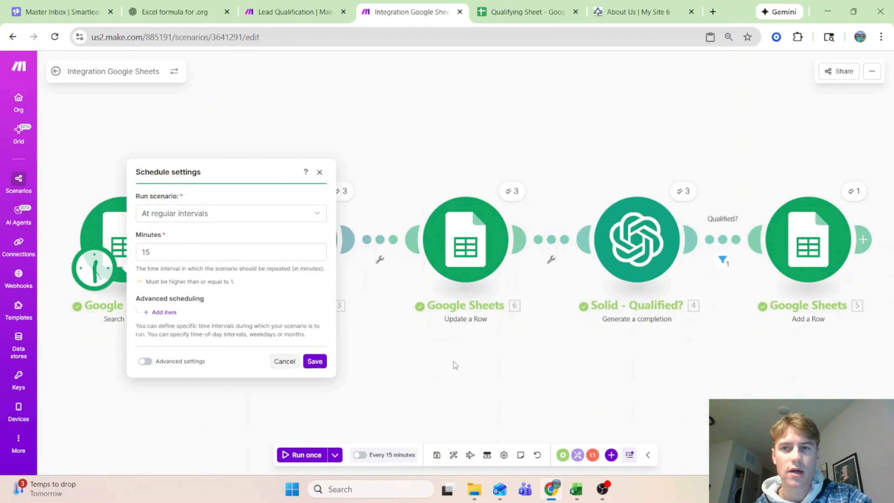
{"action": "left_click", "coordinate": [507, 11]}
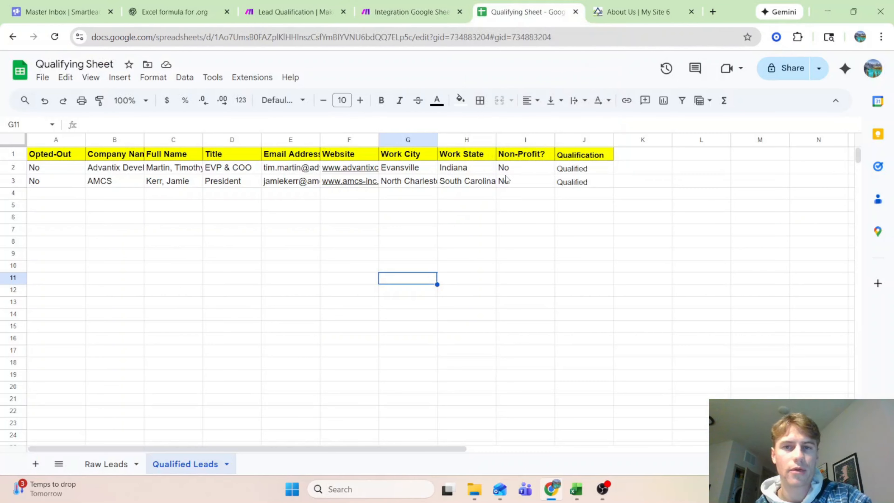
{"action": "left_click", "coordinate": [113, 464]}
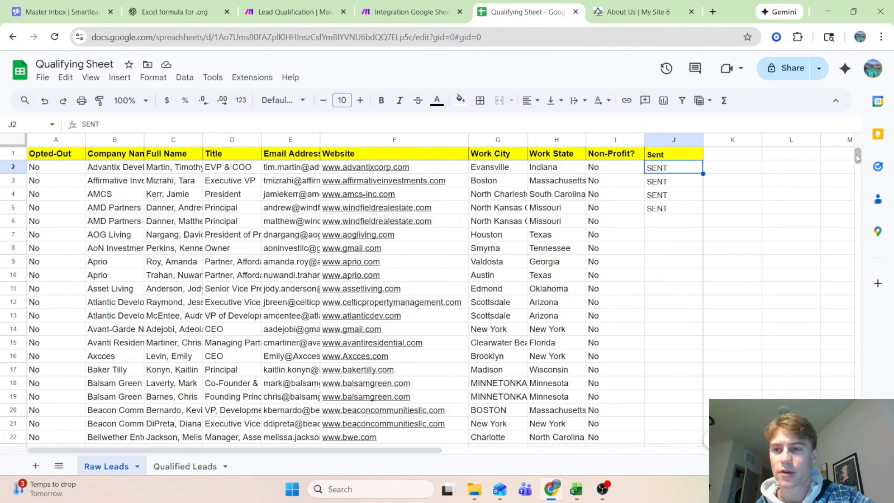
{"action": "left_click_drag", "start_coordinate": [857, 156], "coordinate": [876, 243]}
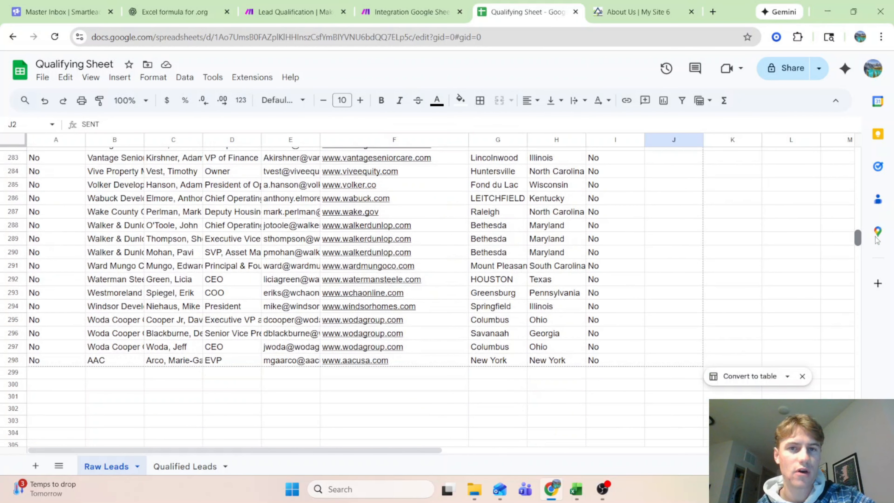
{"action": "left_click", "coordinate": [392, 16]}
{"action": "left_click", "coordinate": [474, 116]}
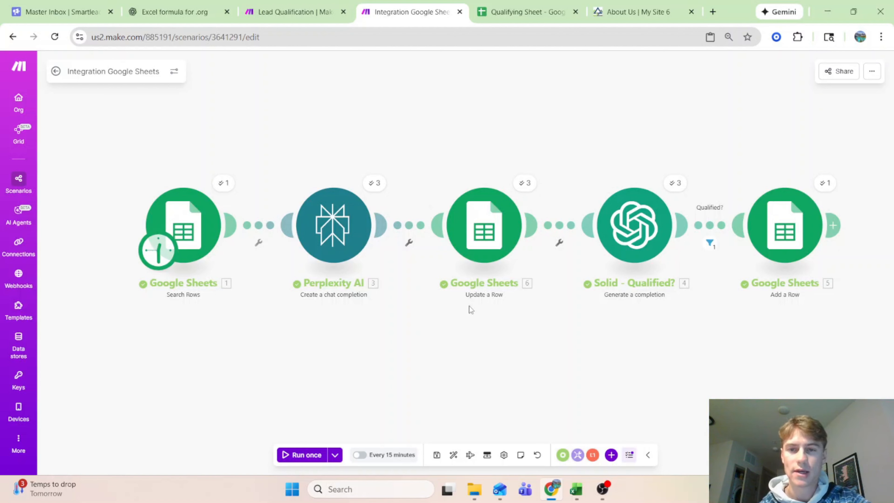
Activate and save the scenario with a regular run interval of 1 minute.
{"action": "left_click", "coordinate": [383, 454]}
{"action": "left_click", "coordinate": [275, 249]}
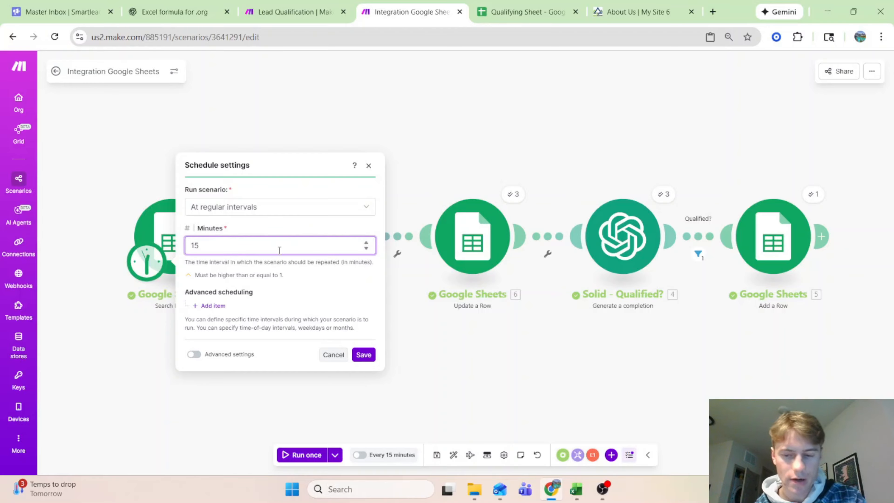
{"action": "left_click", "coordinate": [362, 354]}
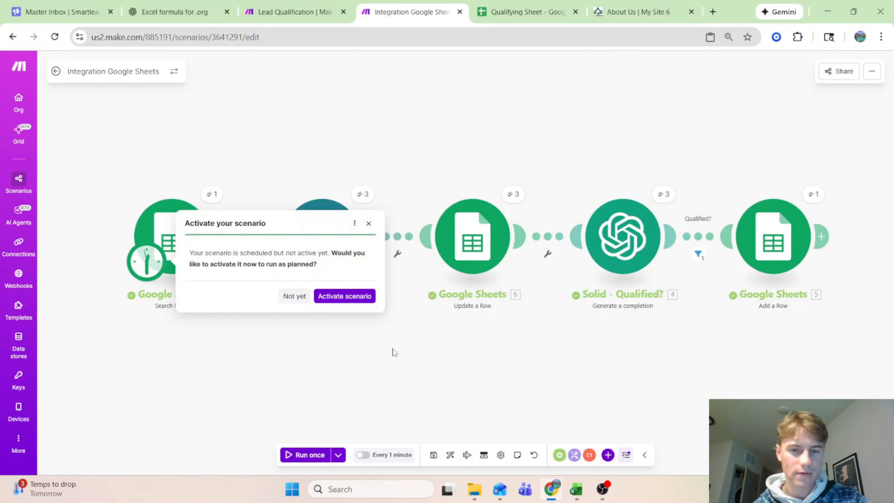
{"action": "left_click", "coordinate": [352, 296]}
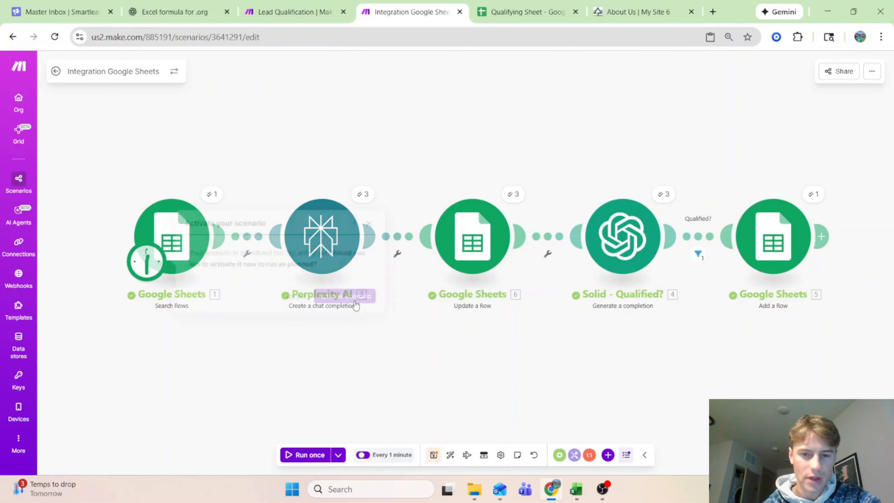
{"action": "left_click", "coordinate": [434, 455]}
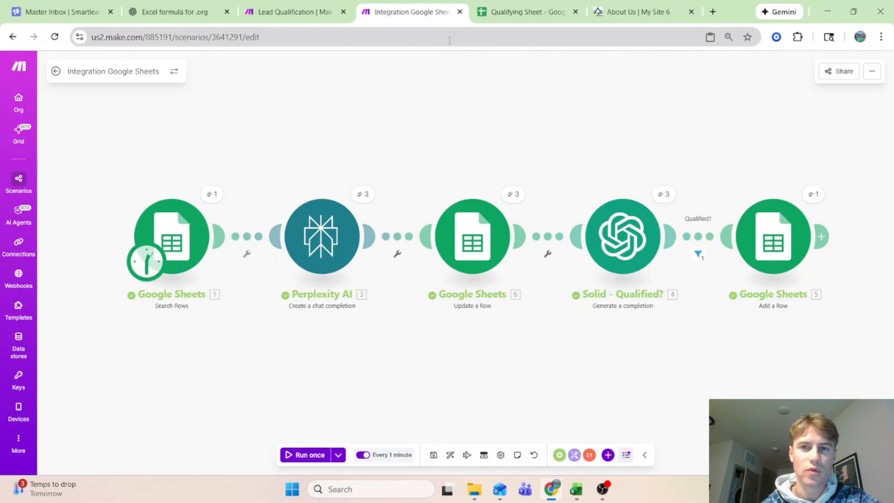
Switch to the Qualifying Sheet spreadsheet and view its Qualified Leads sheet.
{"action": "left_click", "coordinate": [516, 11]}
{"action": "left_click", "coordinate": [164, 467]}
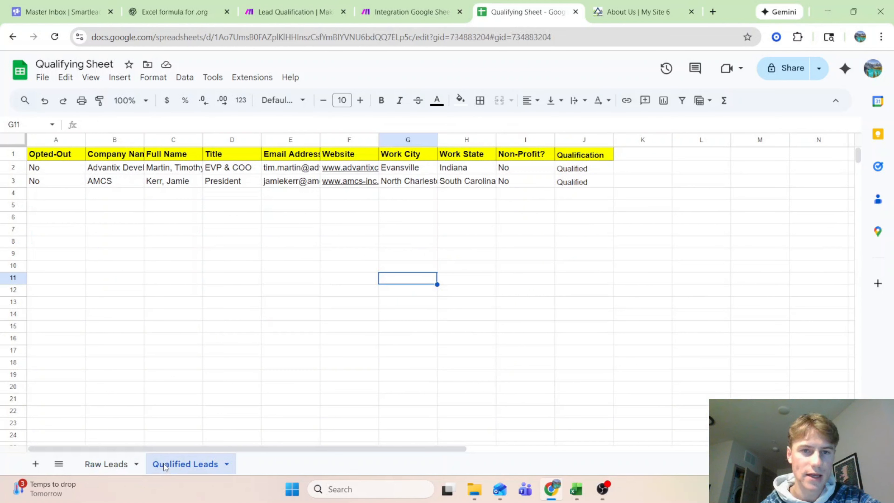